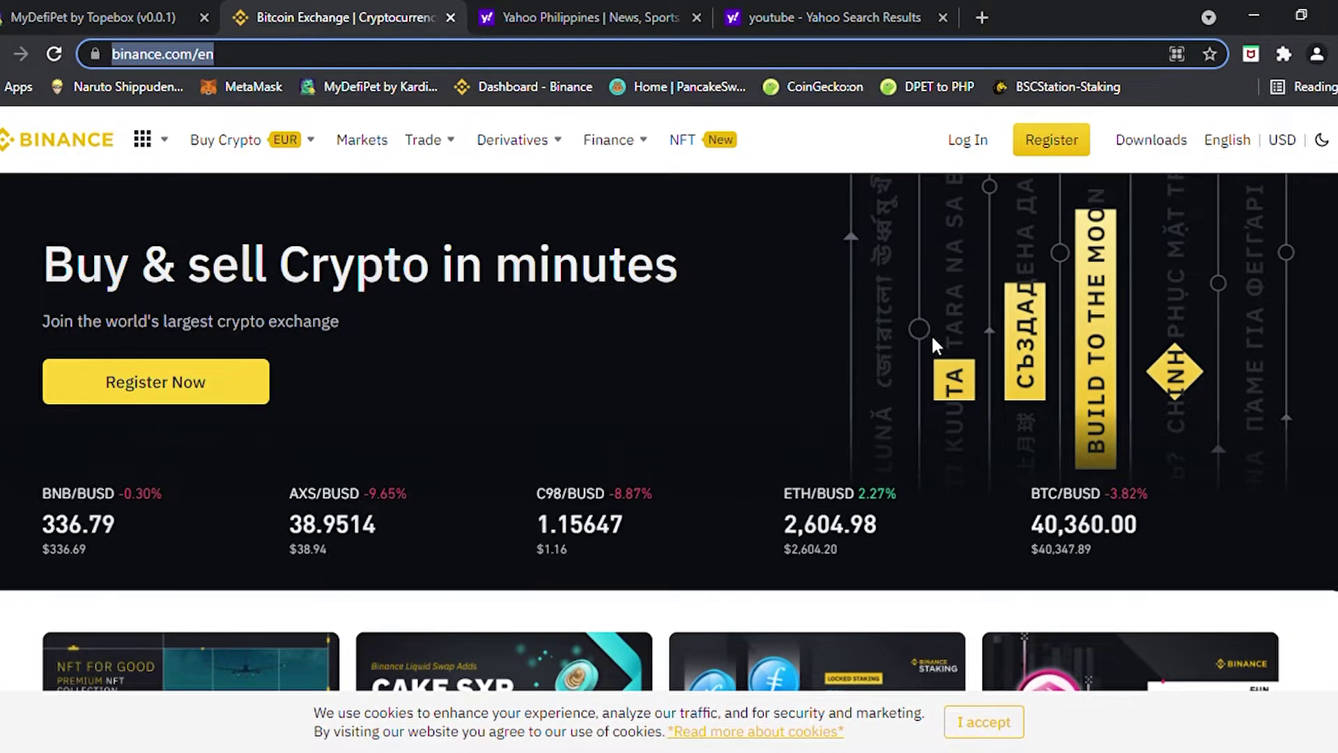
Open Binance's Create a free account registration form and scroll through it
left_click(1072, 155)
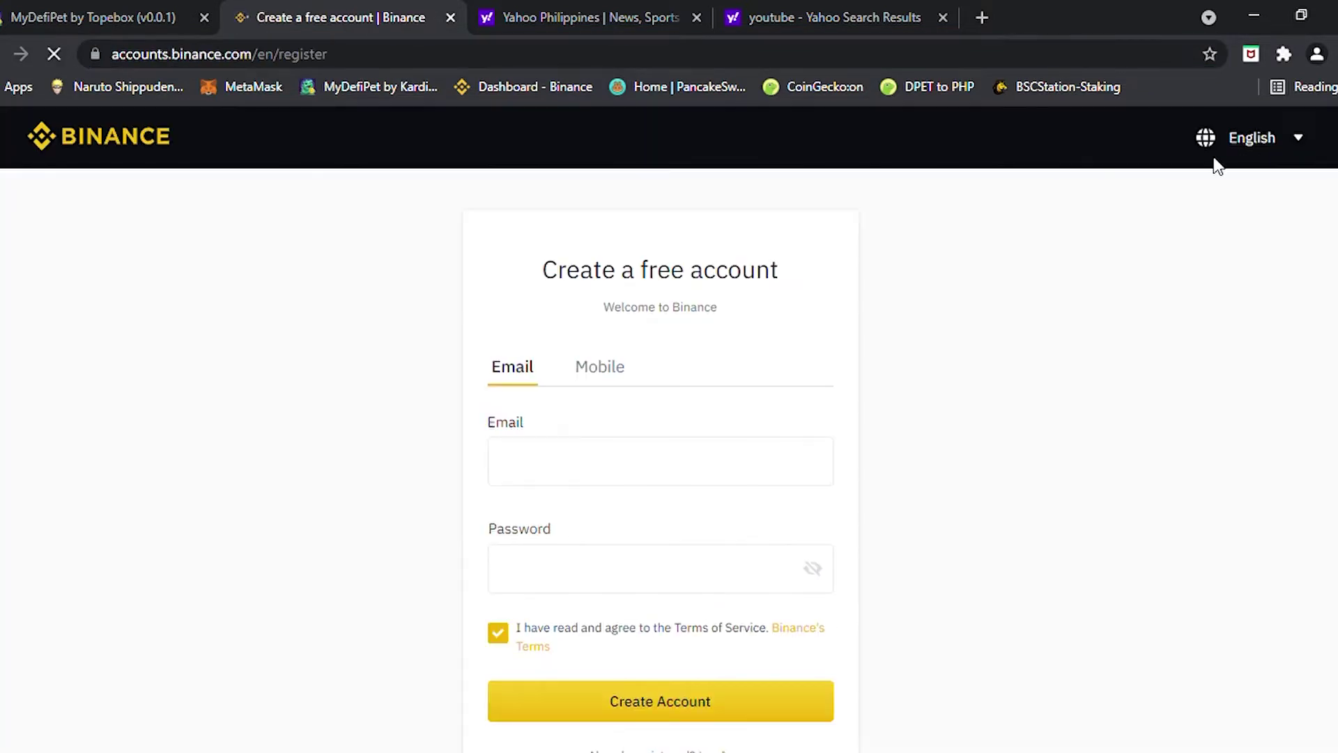
scroll(628, 441, "down", 3)
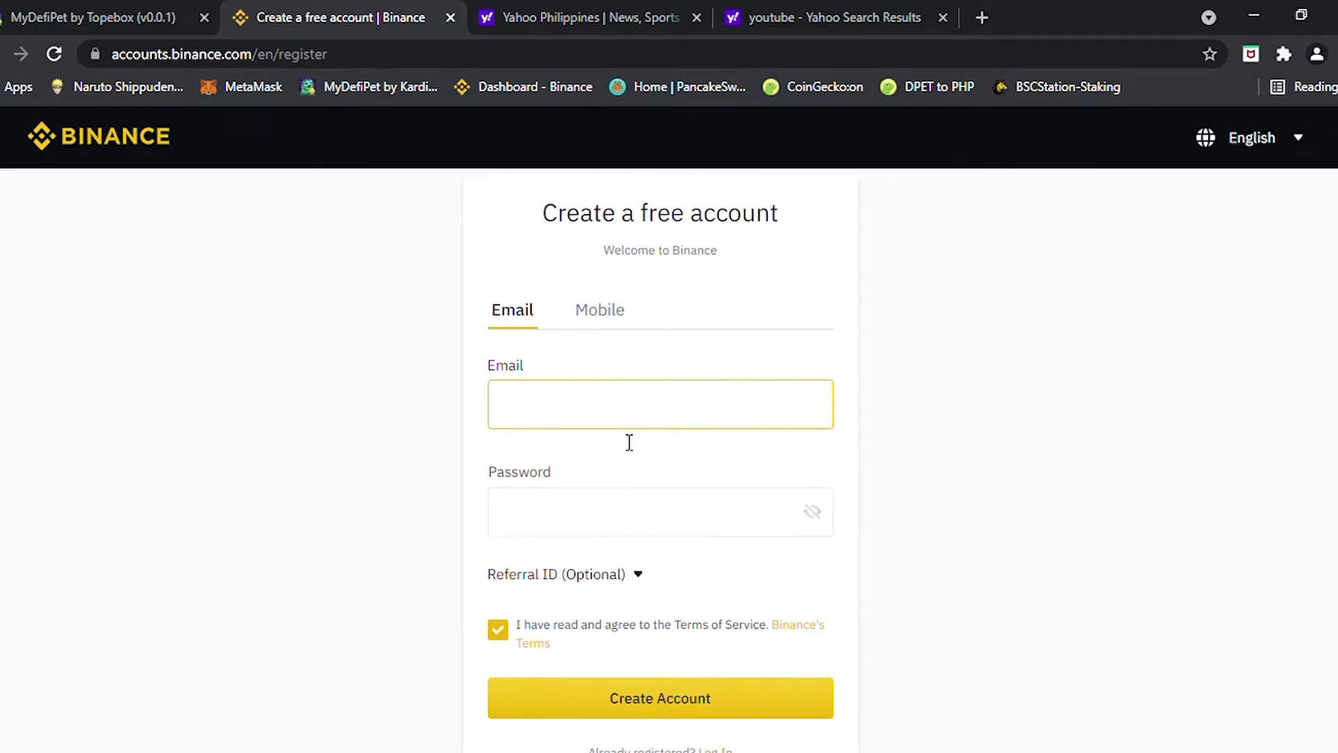
scroll(1079, 508, "up", 3)
scroll(1024, 498, "down", 2)
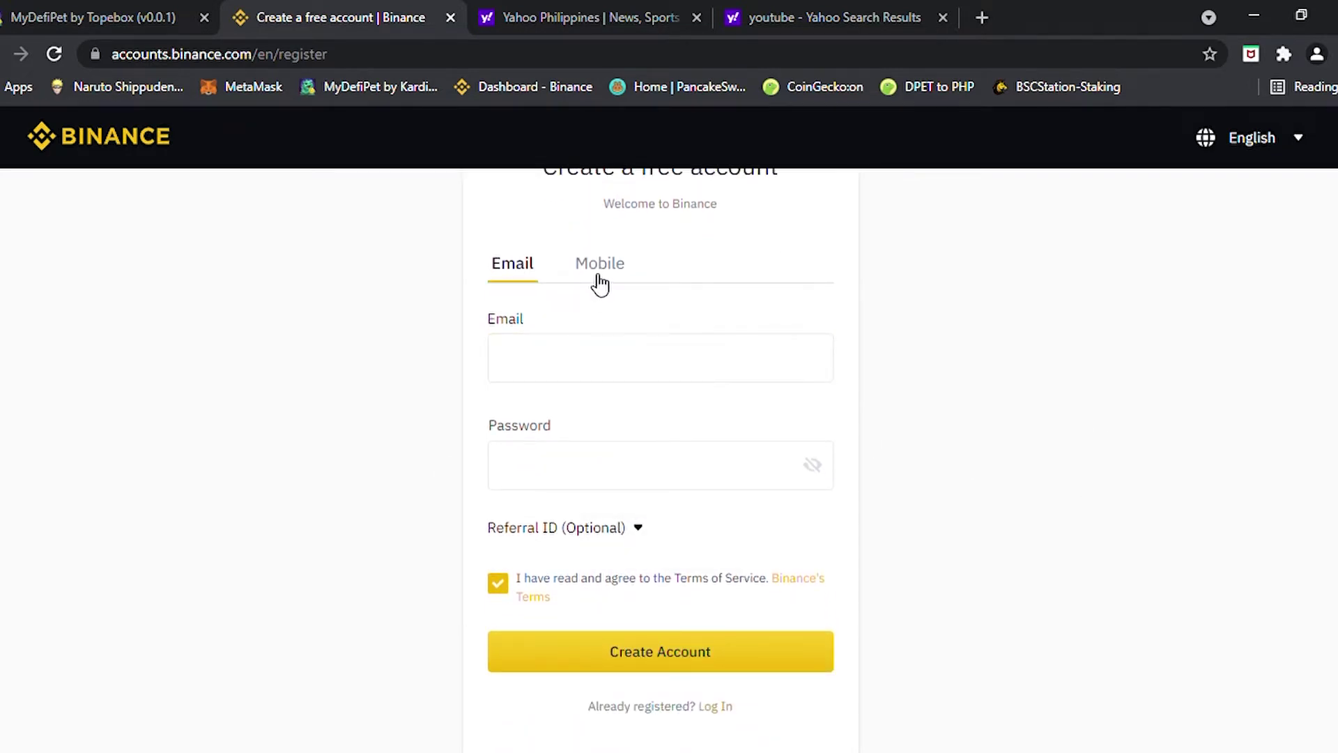
Try the Mobile sign-up option, then go back to Email sign-up with the Email field focused
left_click(598, 279)
left_click(783, 357)
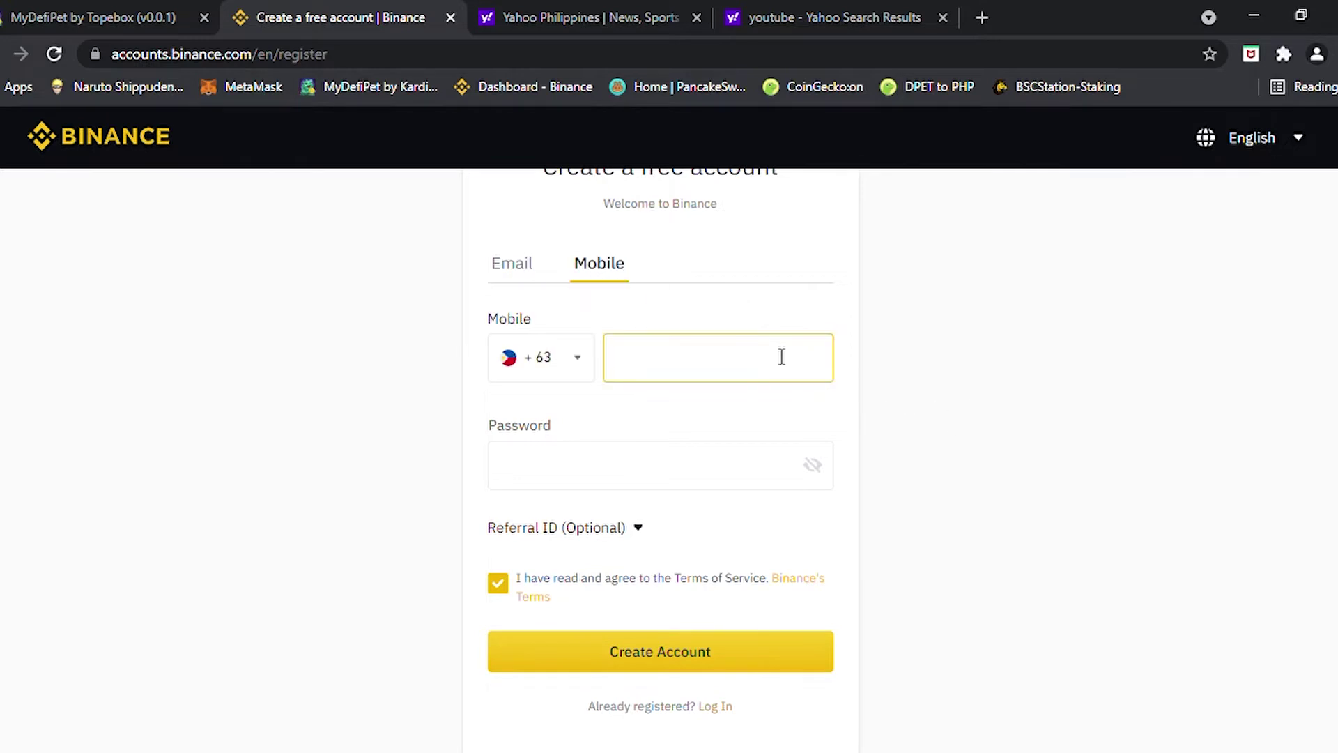
left_click(1102, 272)
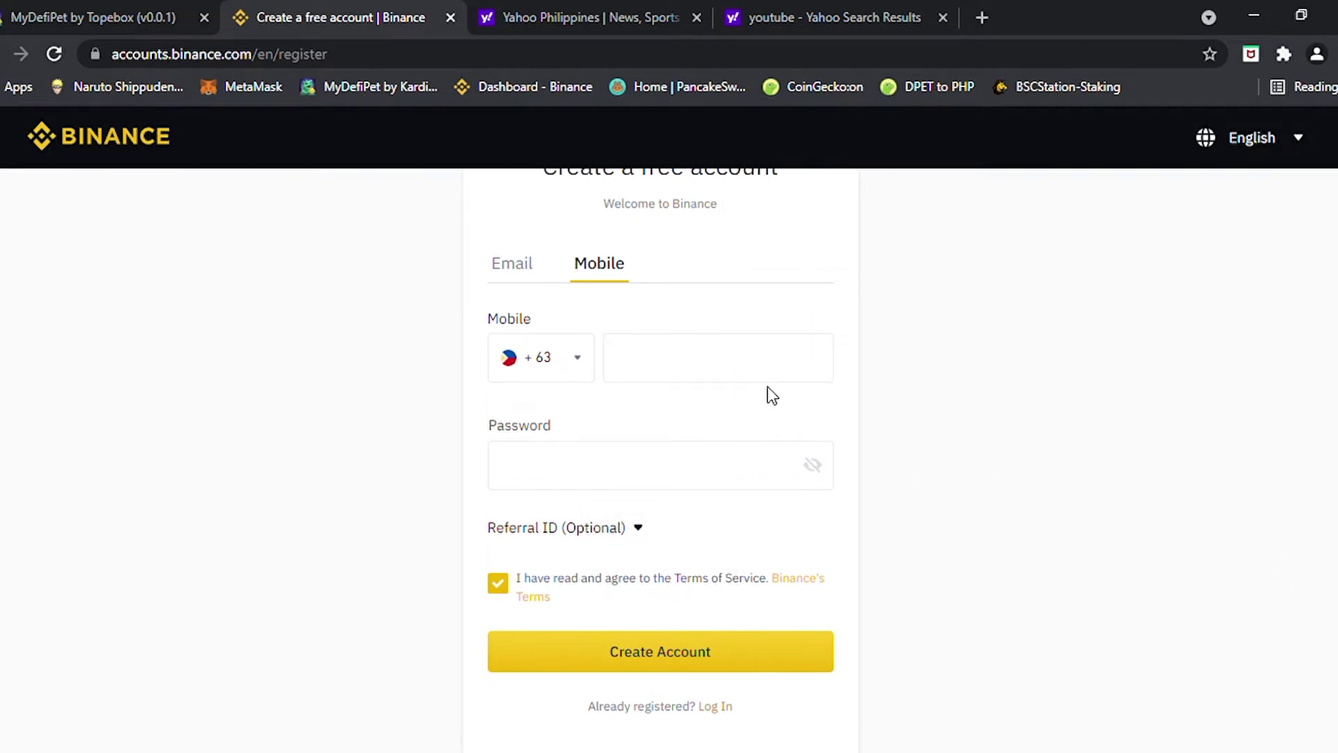
left_click(511, 275)
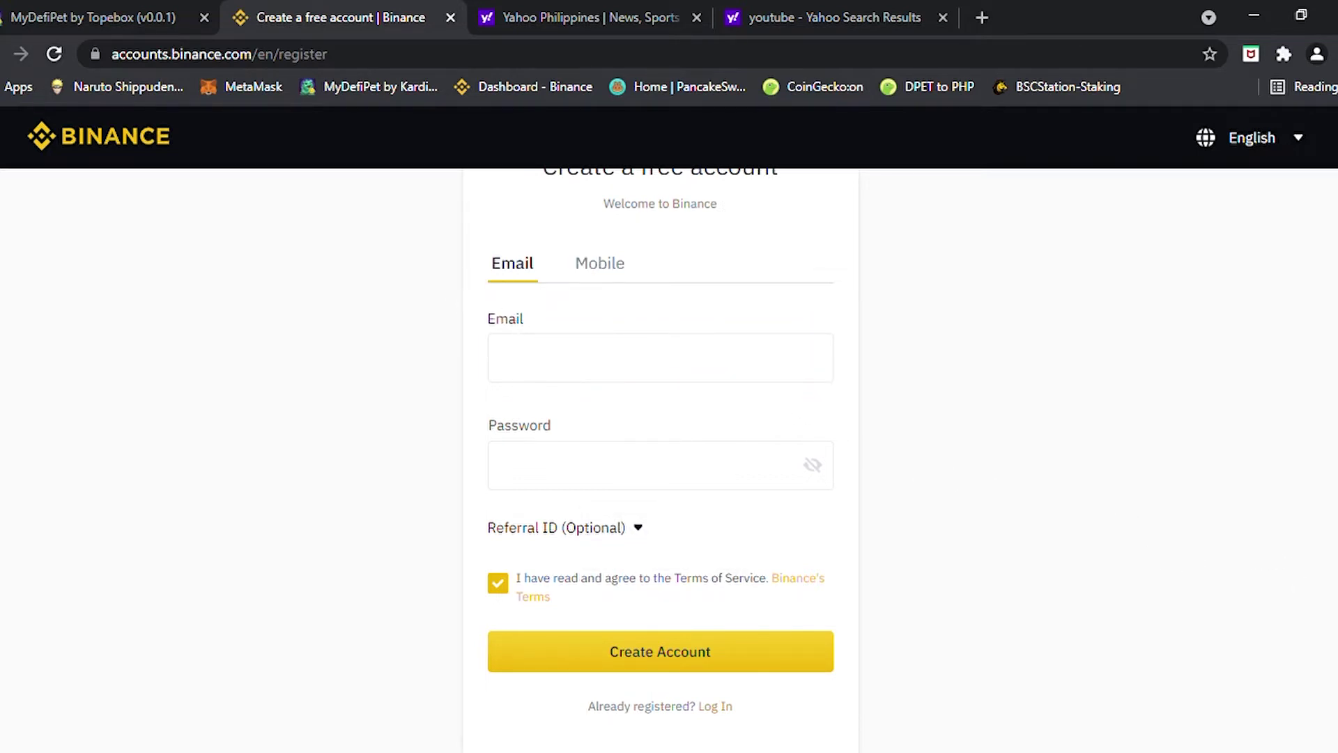
left_click(591, 381)
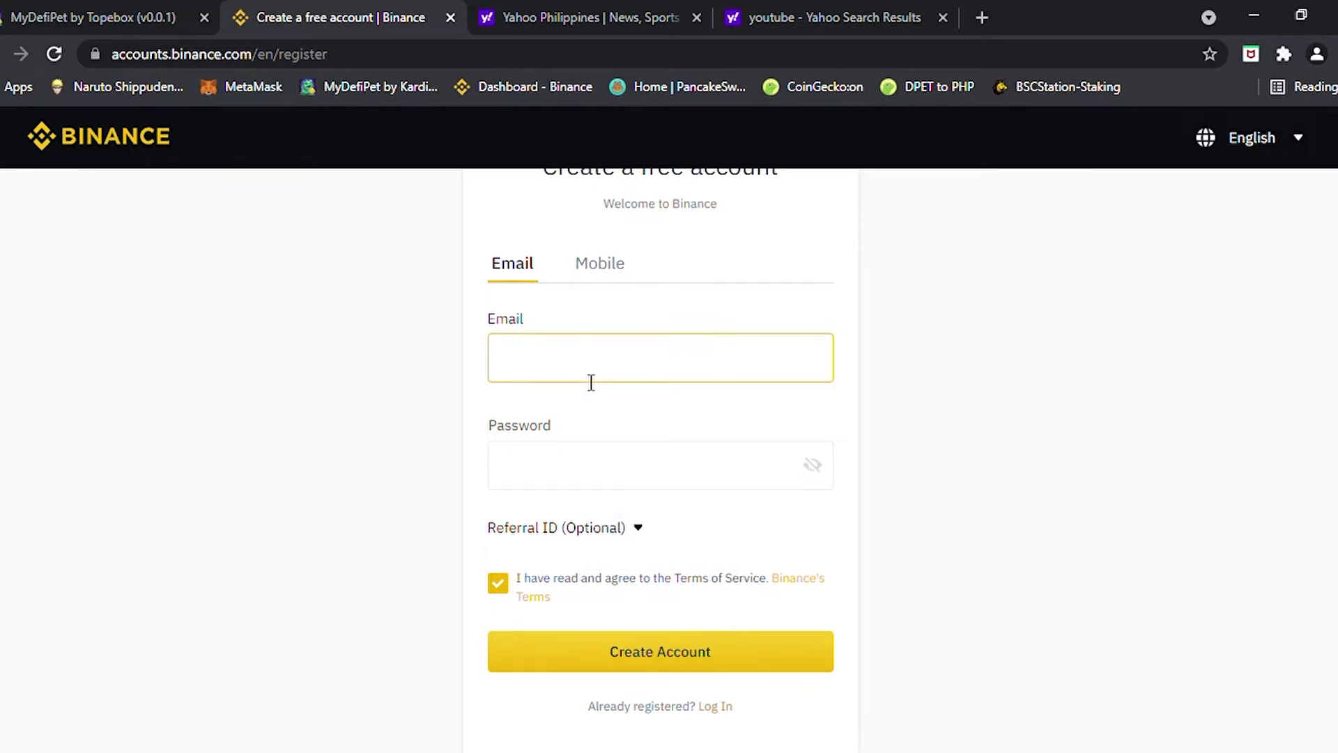
left_click(647, 416)
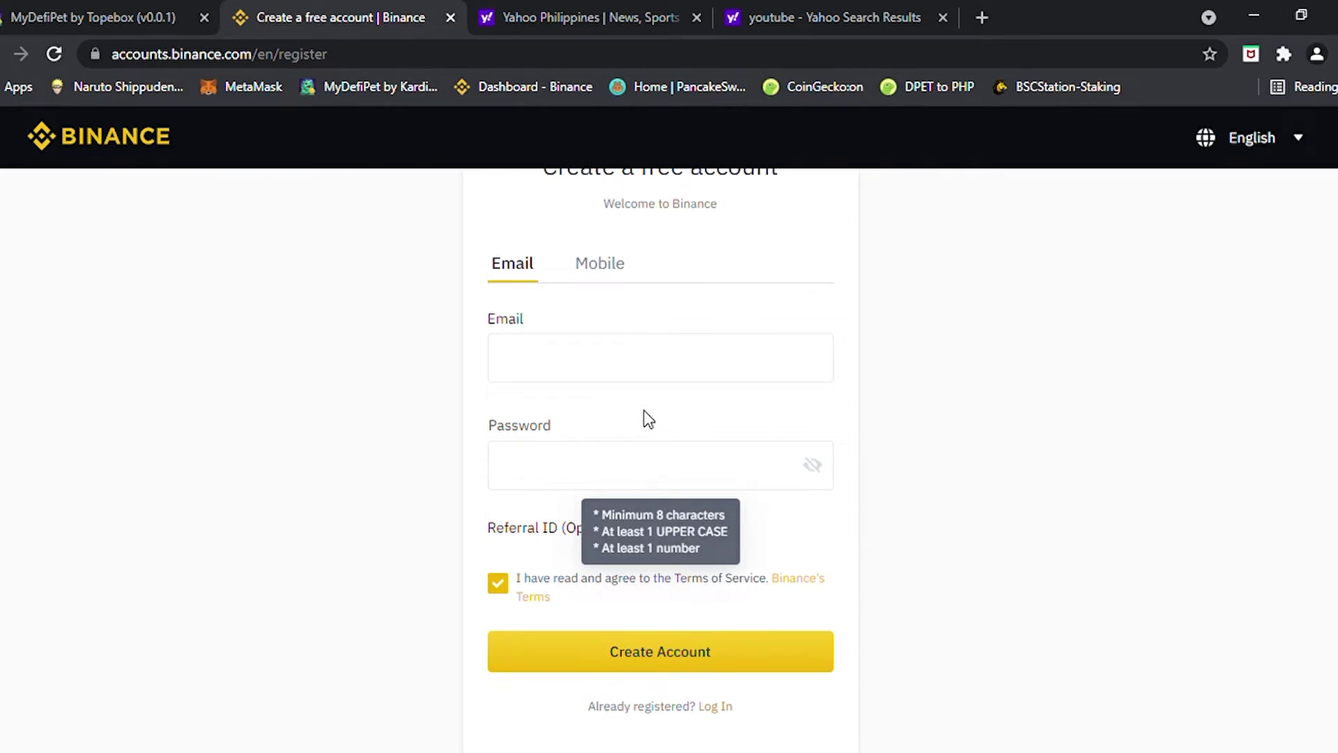
Enter the account e-mail address and a password that meets the strength requirements
left_click(742, 353)
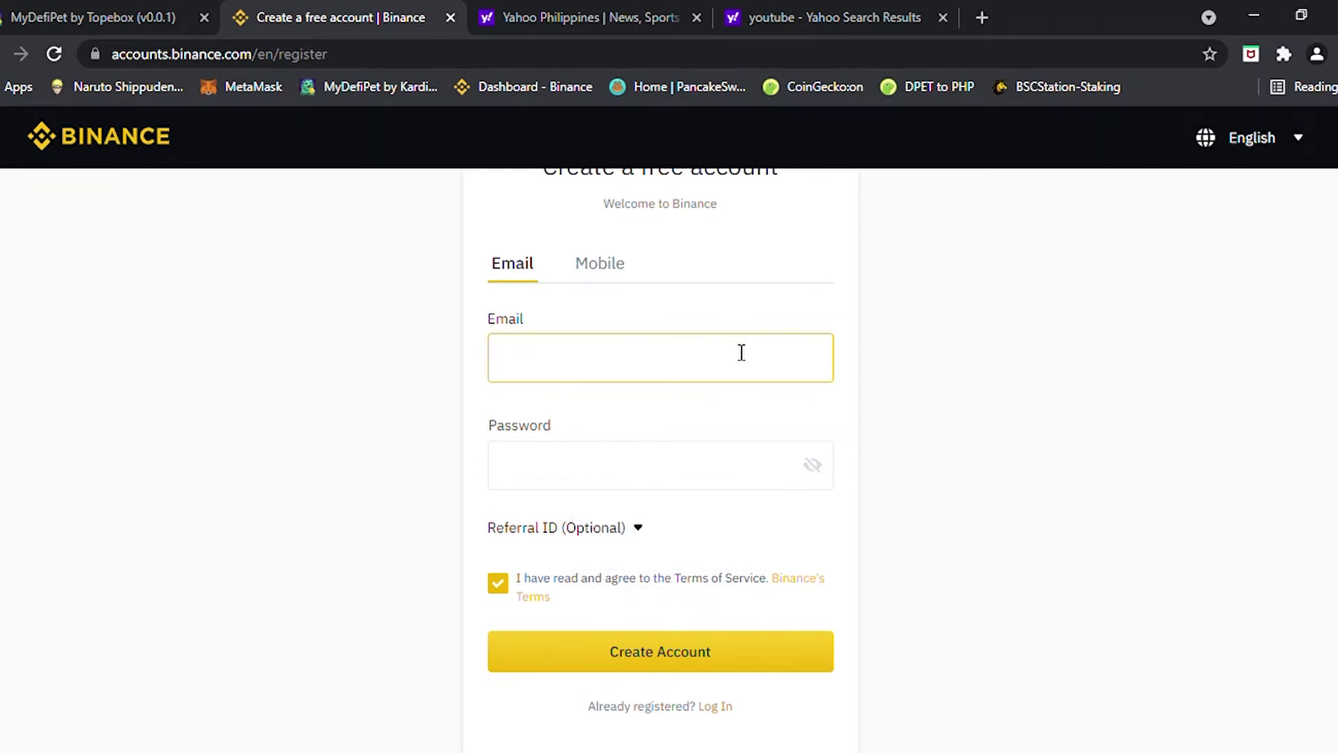
key("Tab")
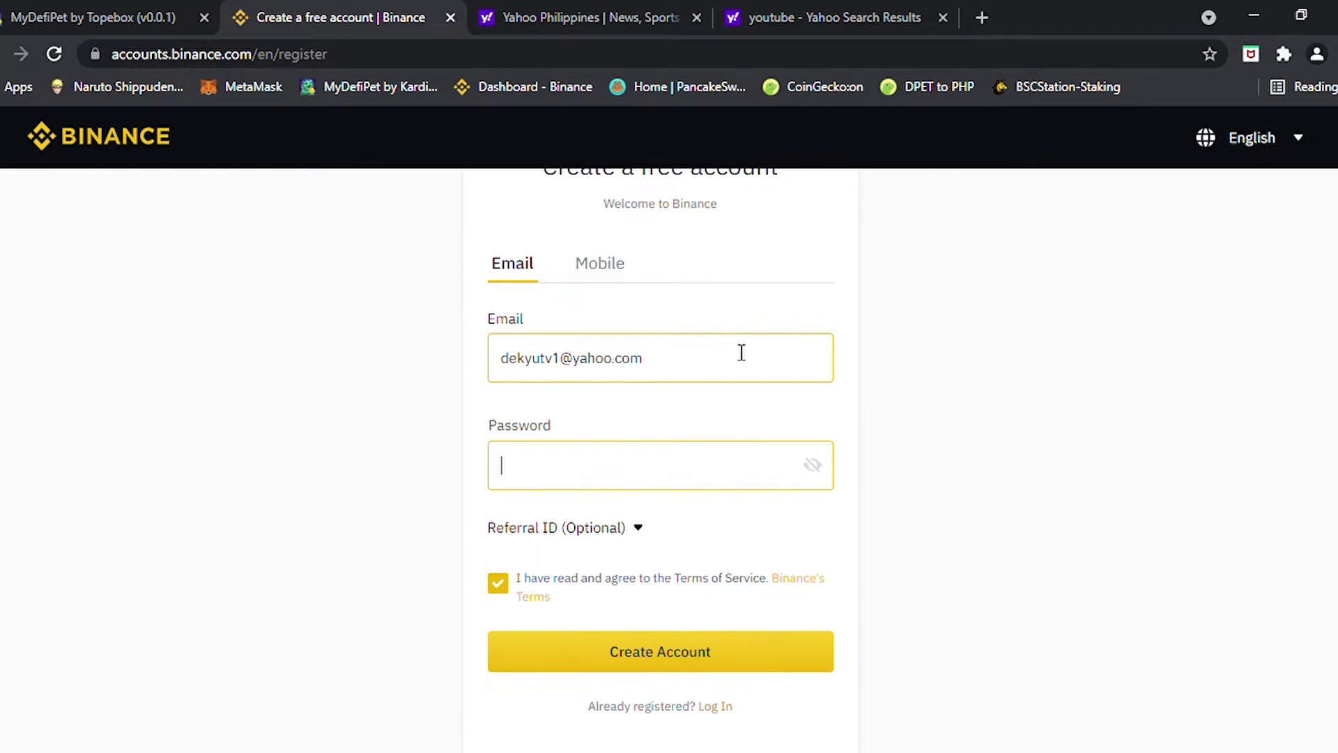
type("********")
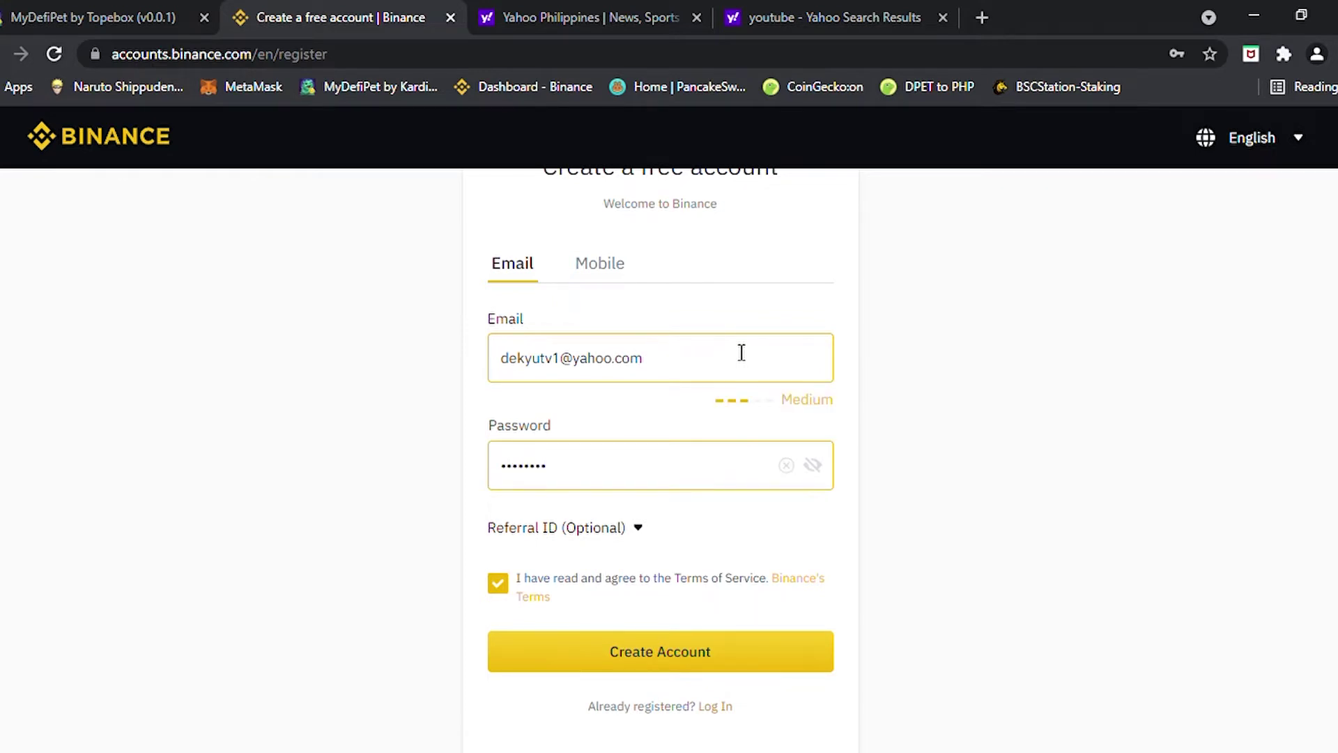
type("*")
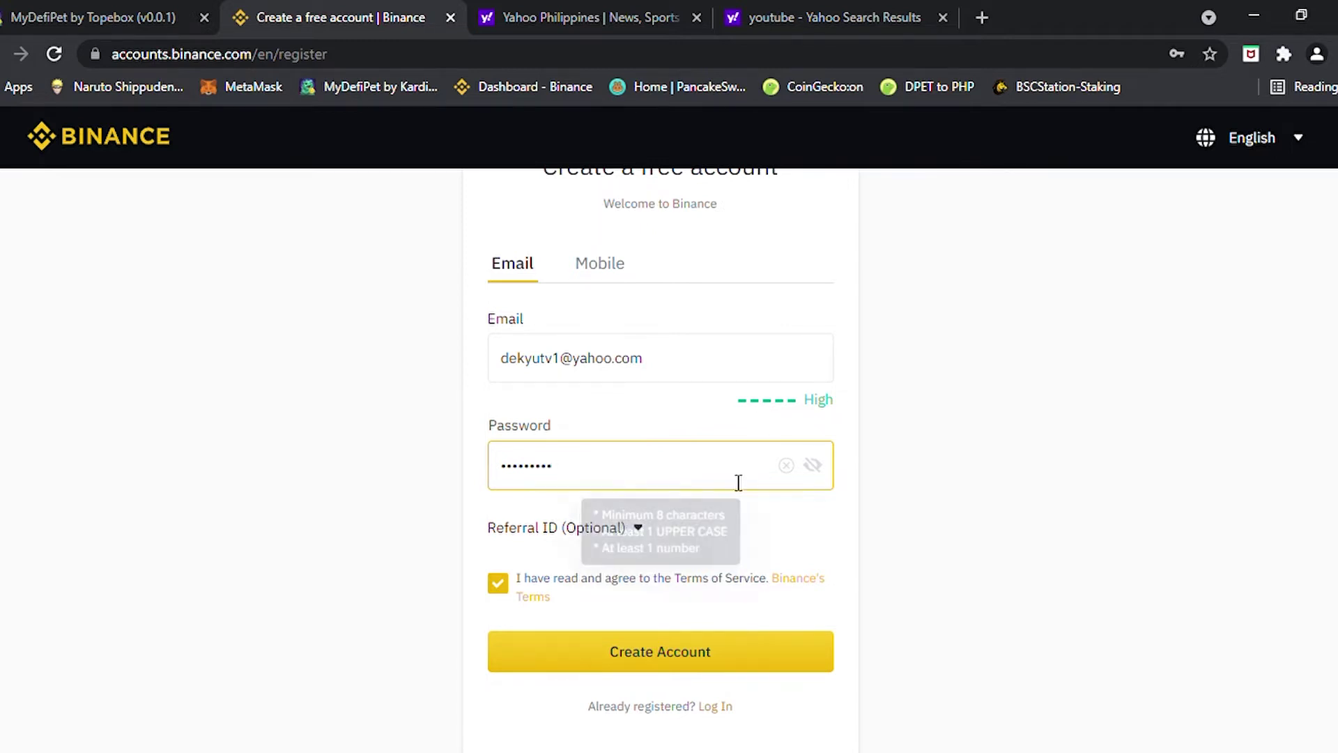
Submit the new account, solve the slider puzzle, and switch to Yahoo for the code
left_click(688, 657)
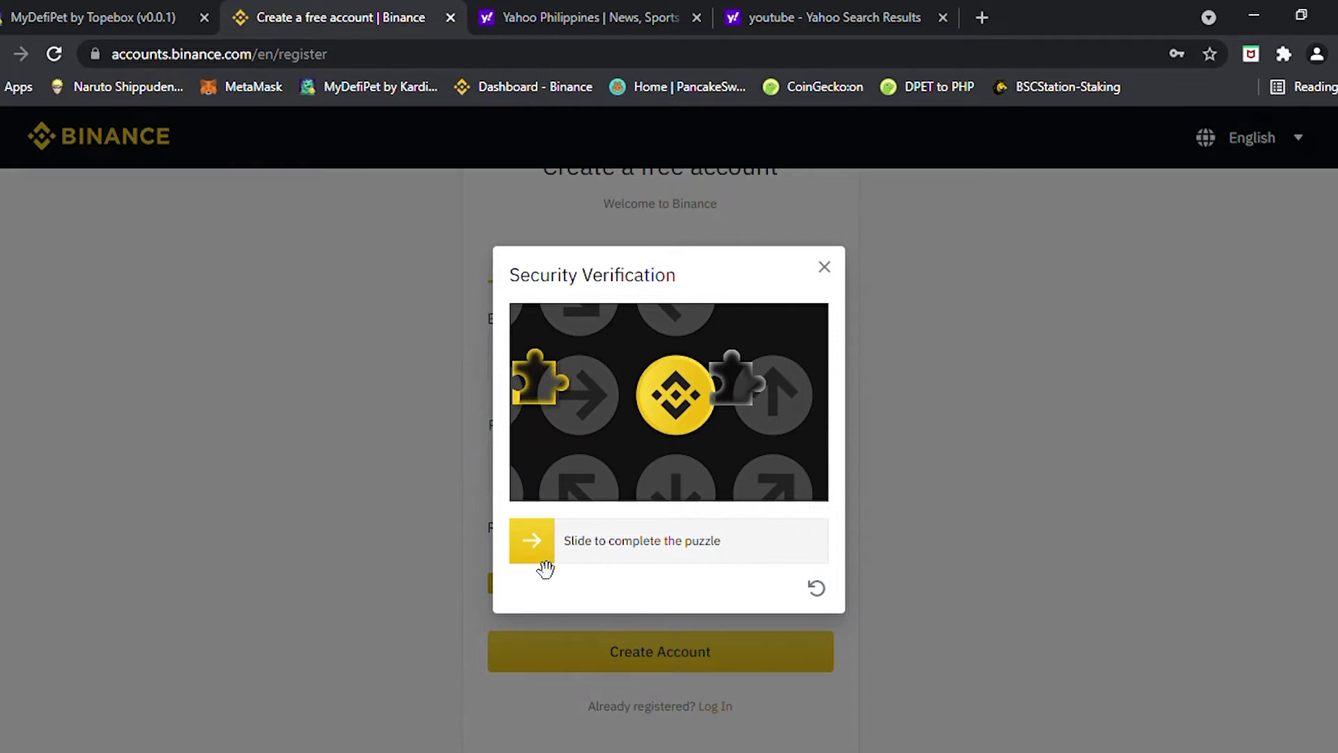
left_click_drag(546, 570, 760, 554)
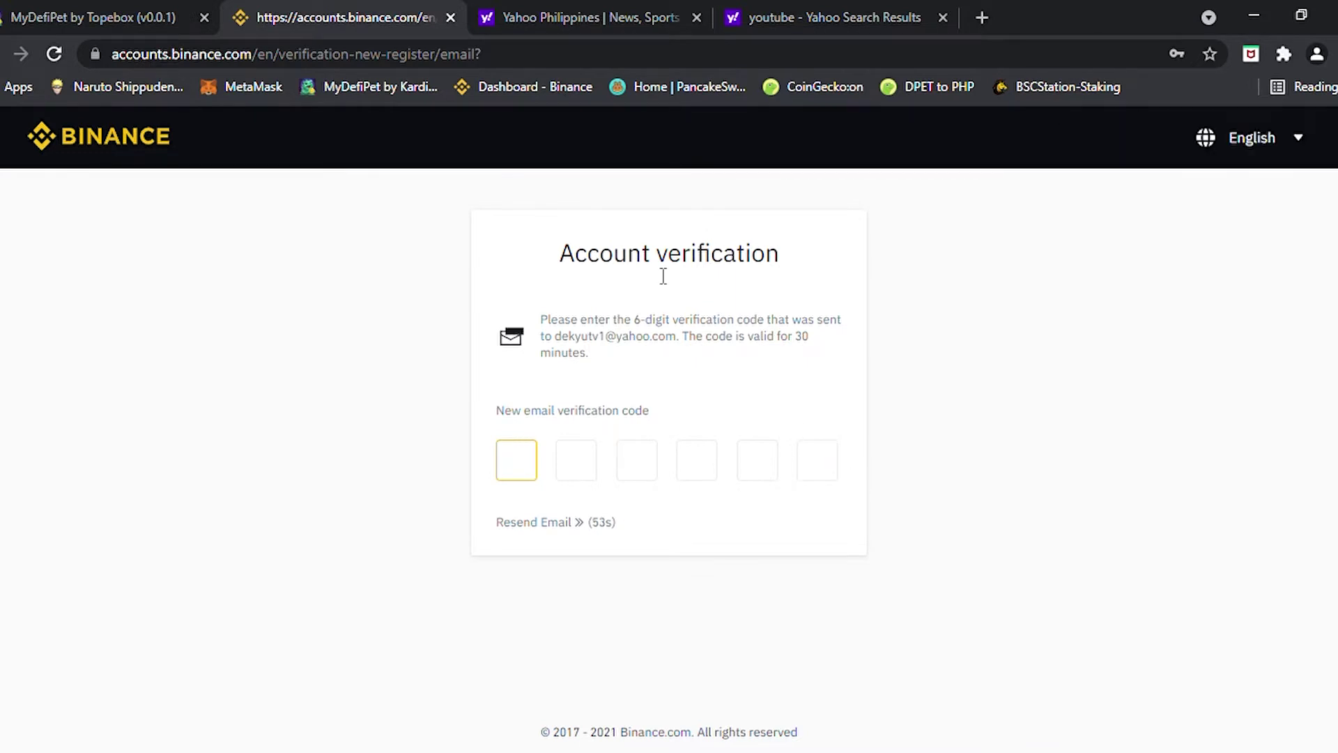
left_click(606, 17)
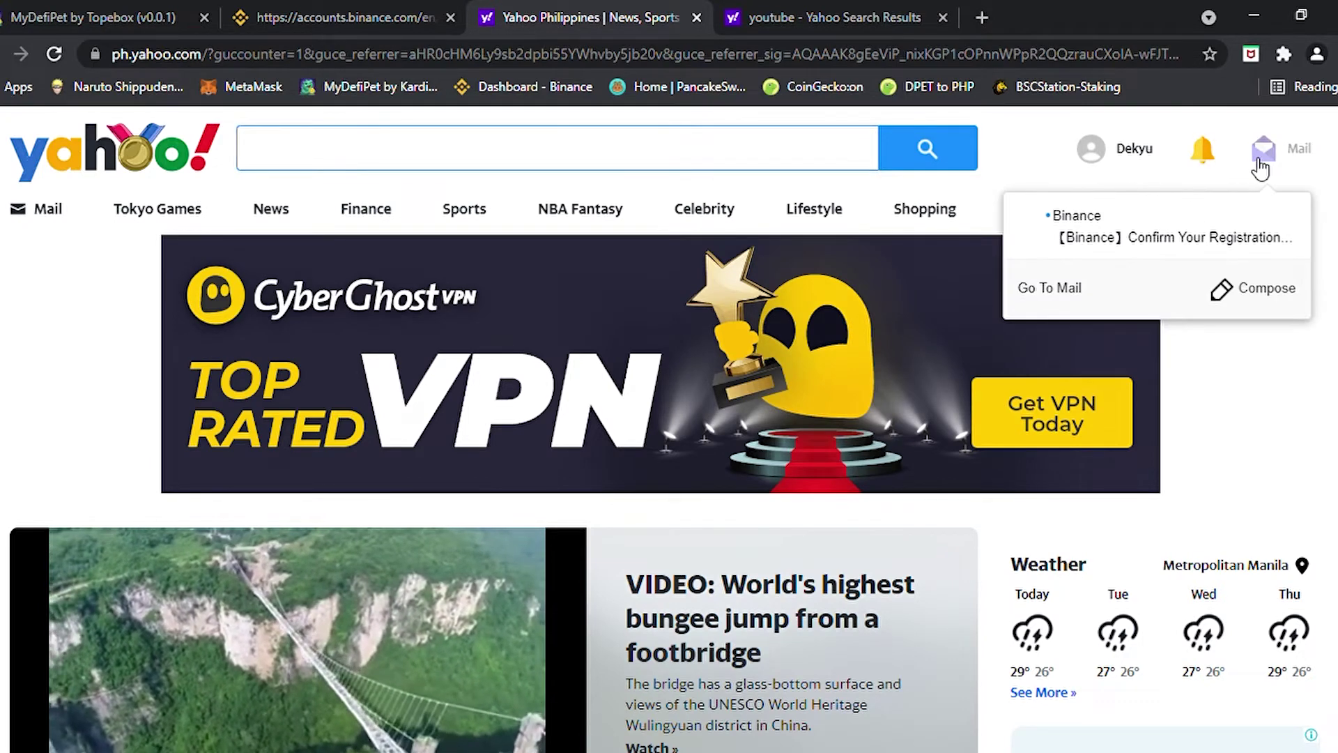
Copy the activation code from Binance's 'Confirm Your Registration' e-mail and return to Binance
left_click(1298, 169)
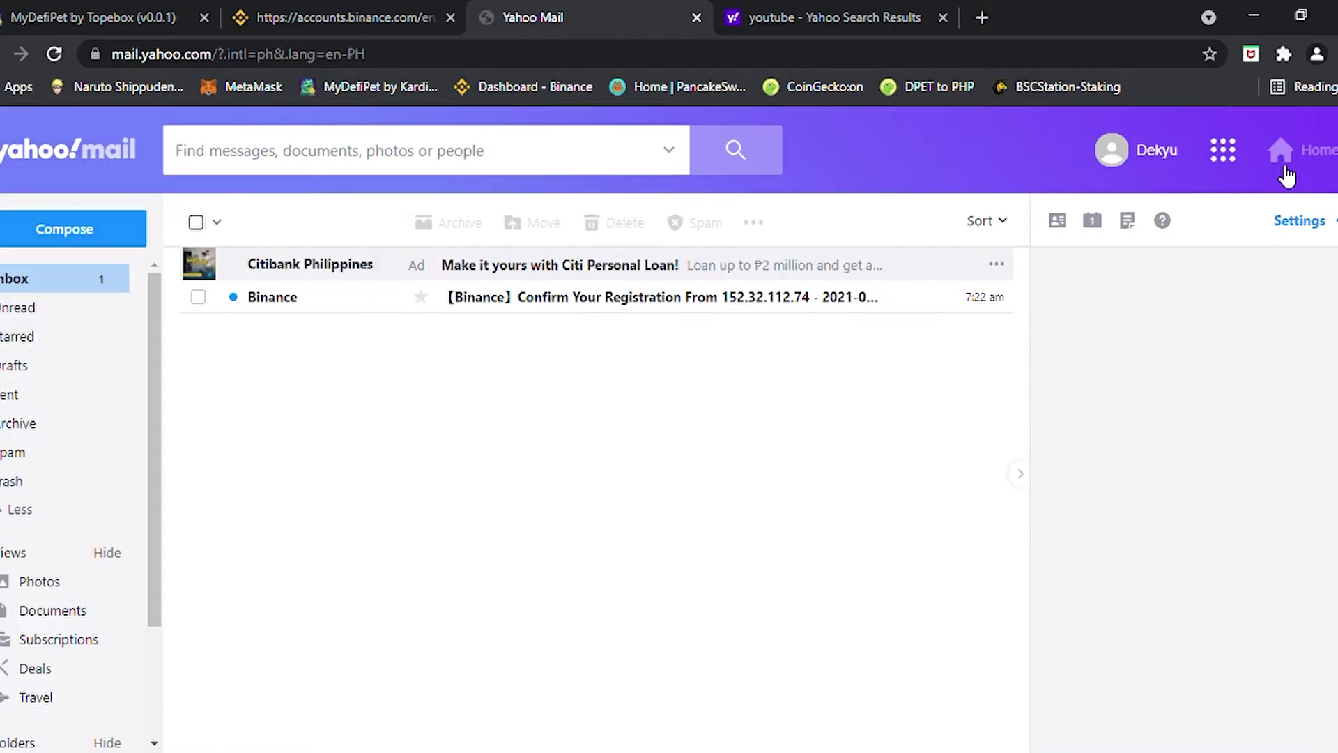
left_click(538, 297)
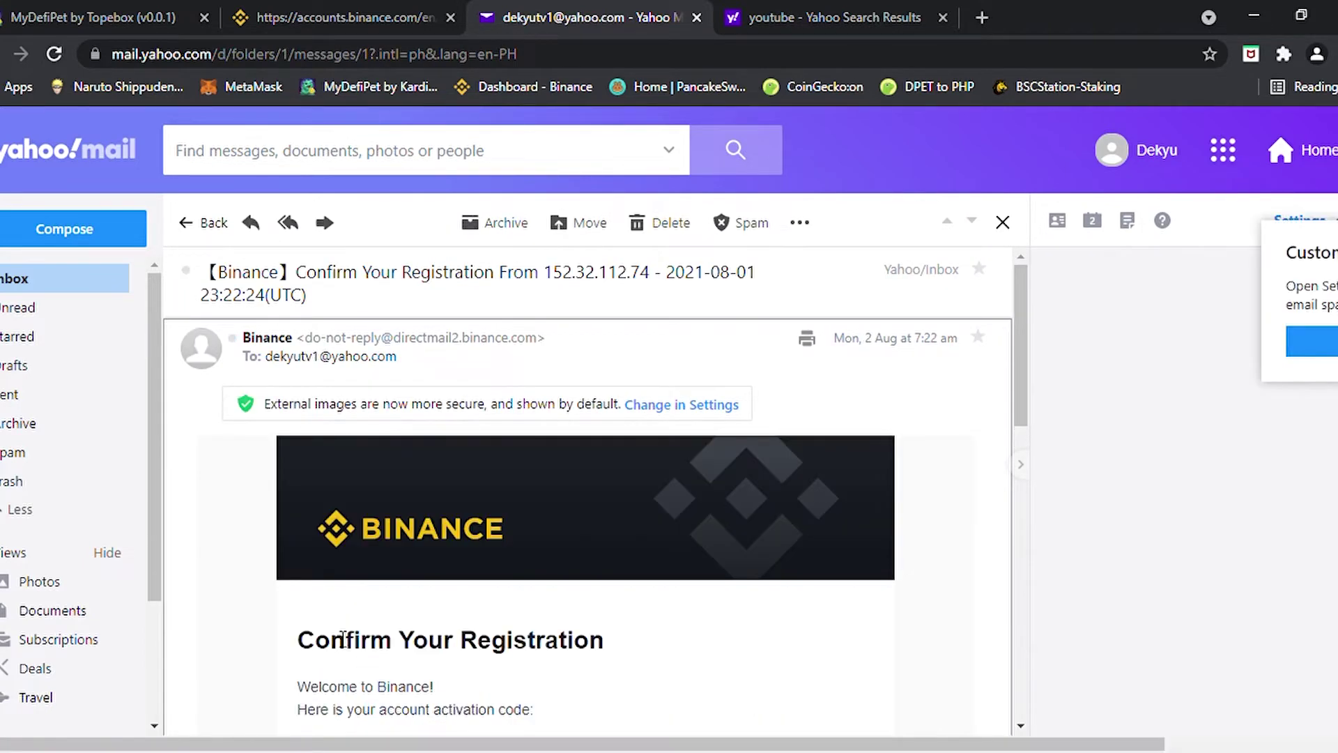
double_click(342, 638)
scroll(397, 627, "down", 4)
left_click_drag(376, 453, 365, 462)
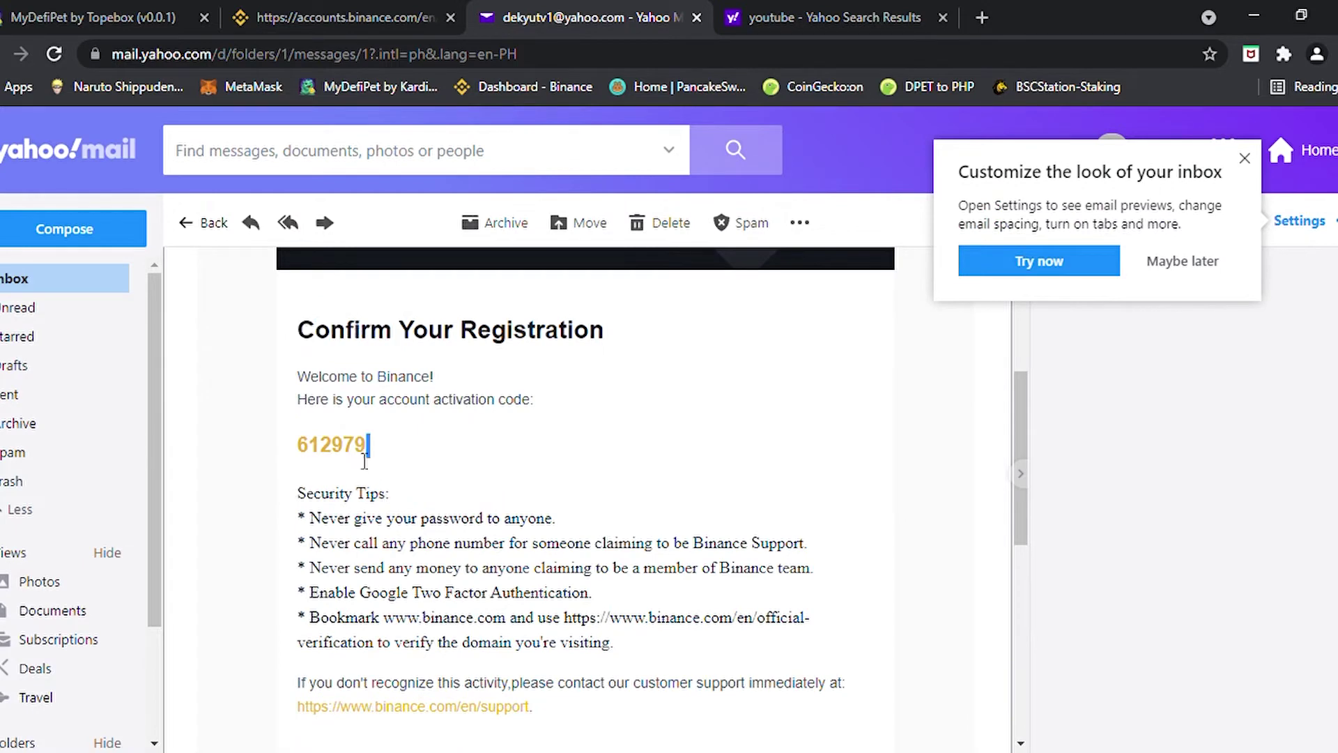
double_click(355, 462)
key("ctrl+c")
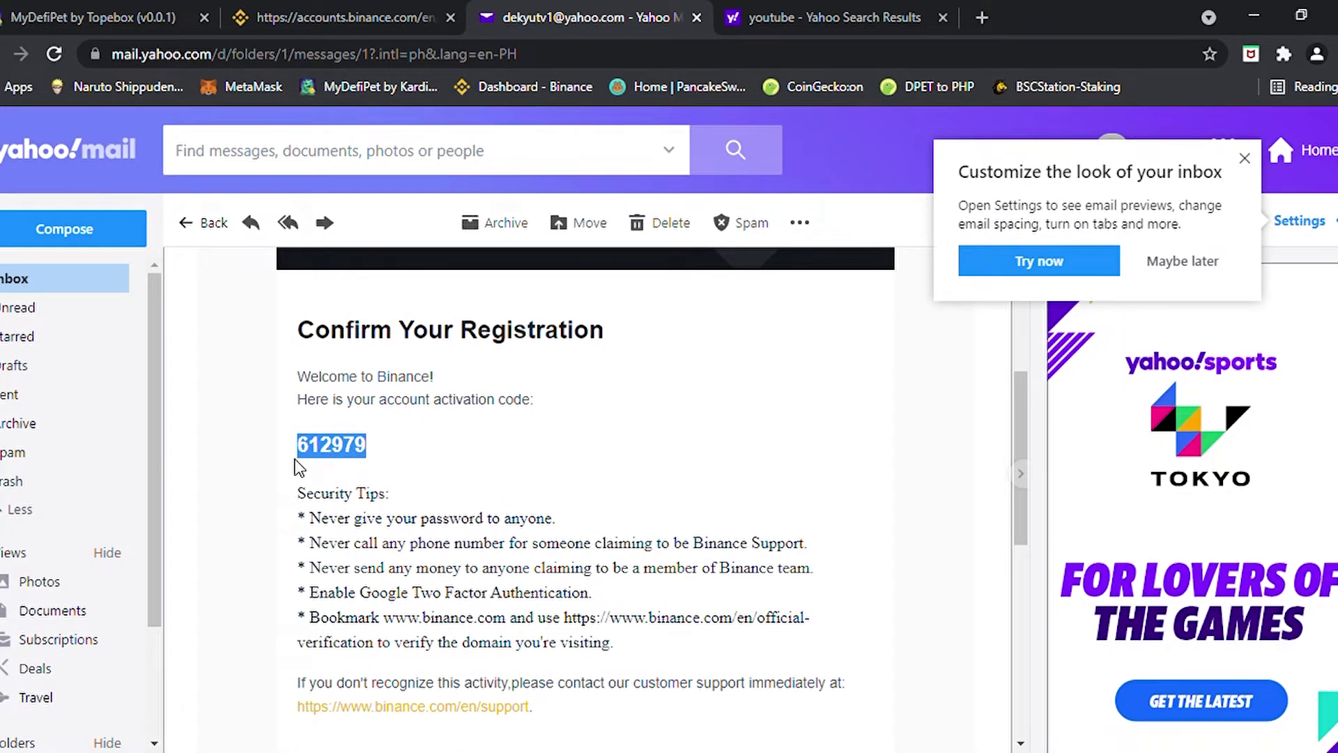
left_click(374, 11)
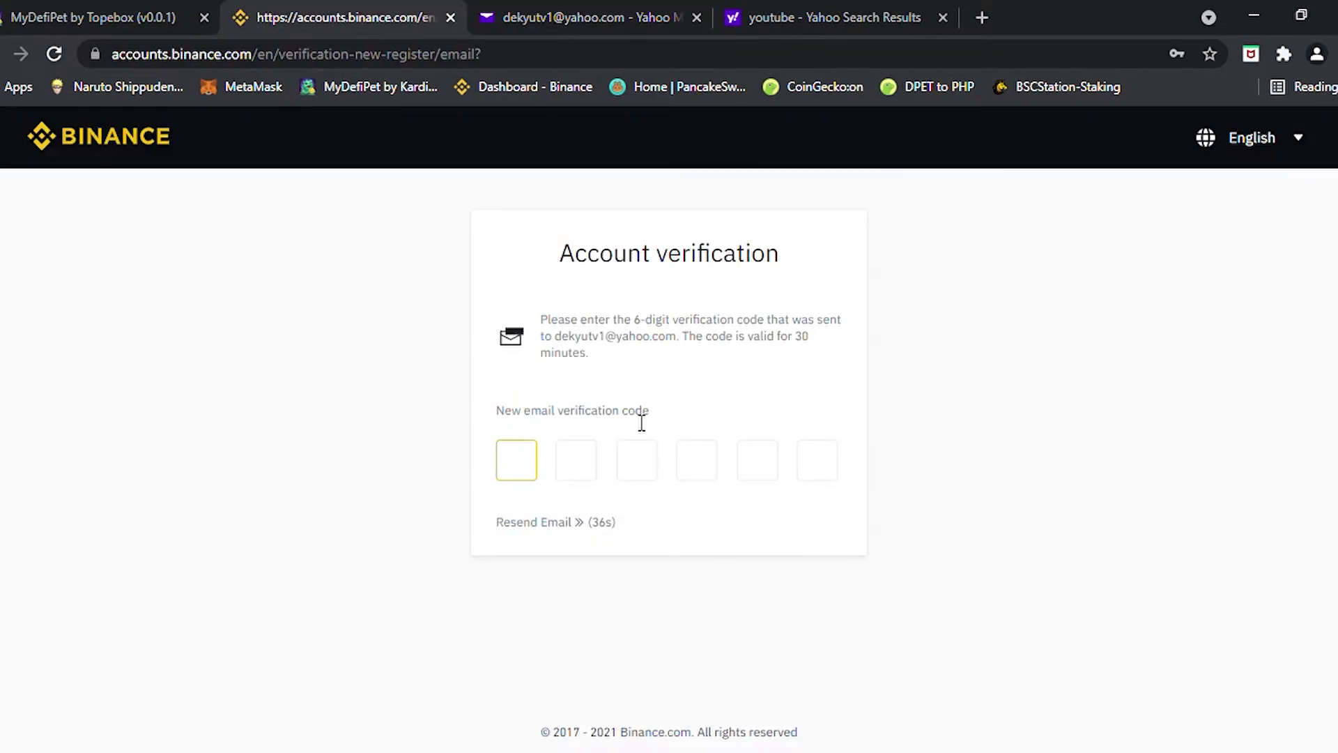
Paste the activation code into the 6-digit boxes and continue to the dashboard
key("ctrl+v")
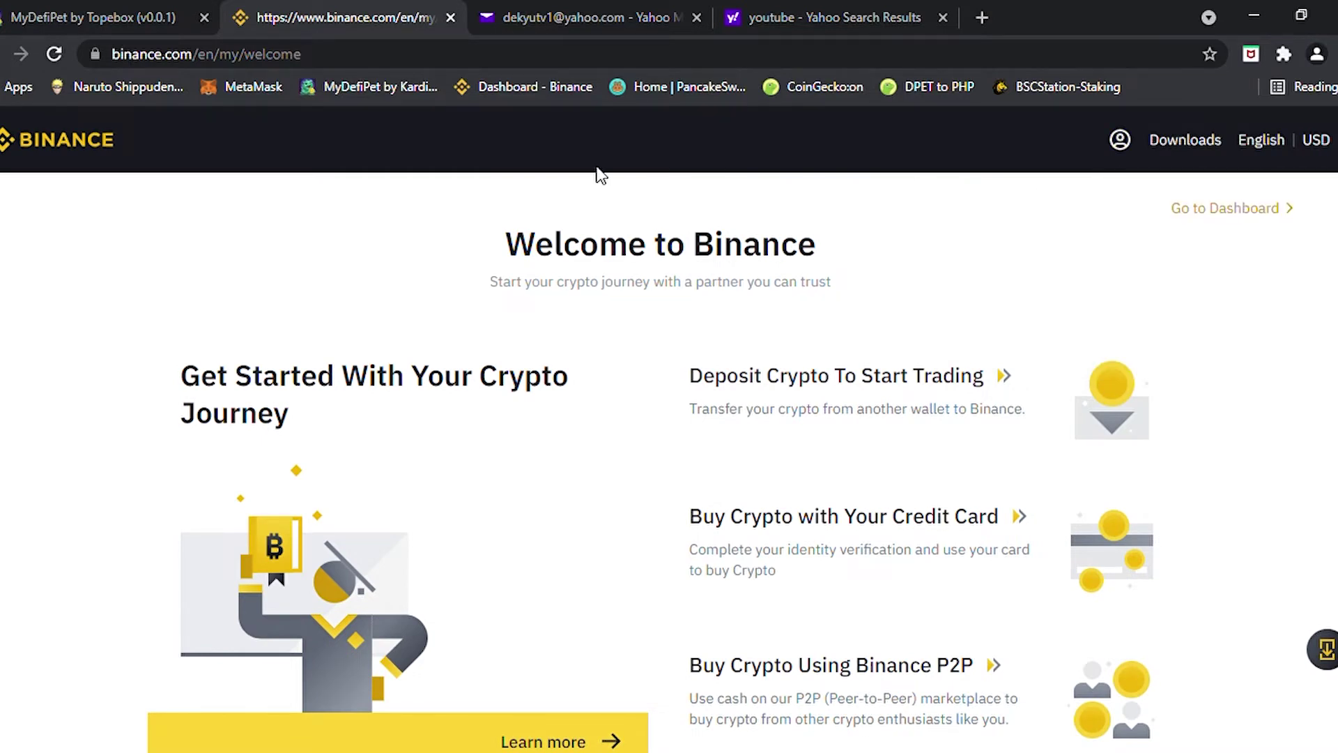
left_click(1273, 209)
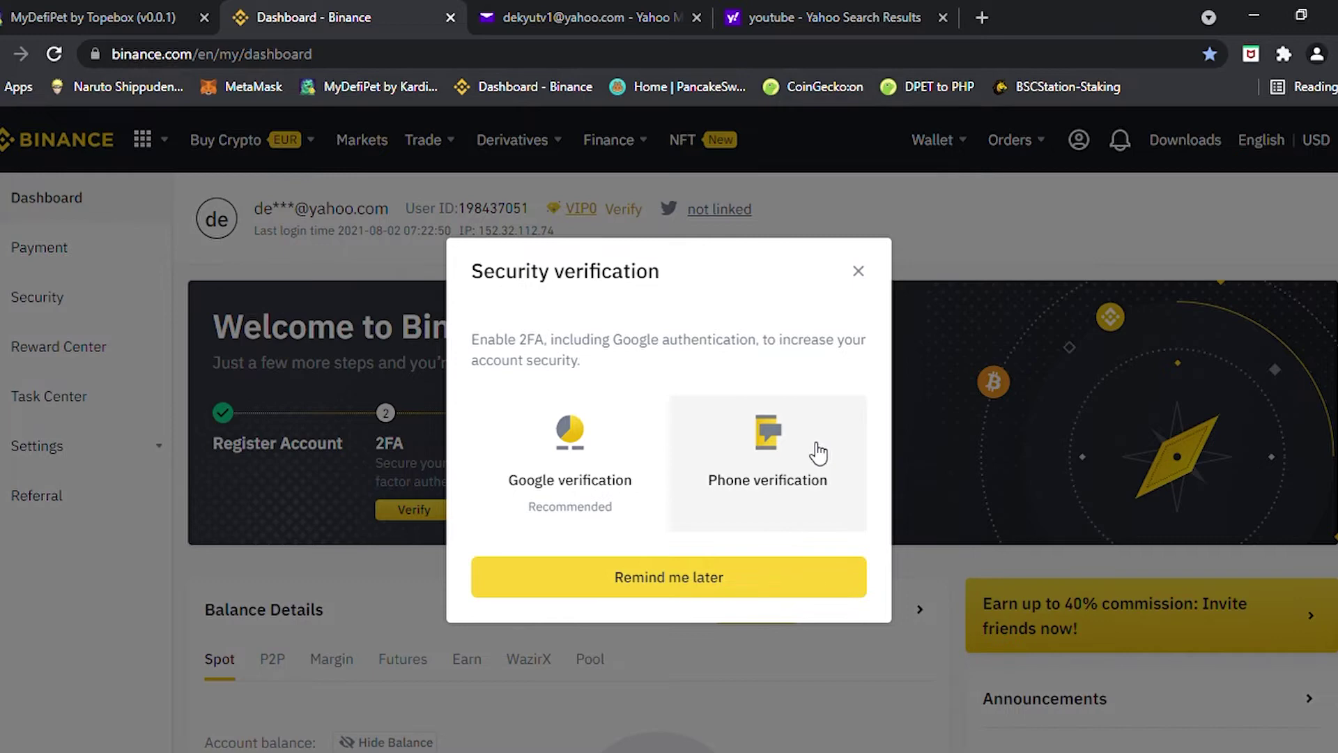
Postpone 2FA with Remind me later and switch the Buy Crypto currency from EUR to PHP
left_click(659, 591)
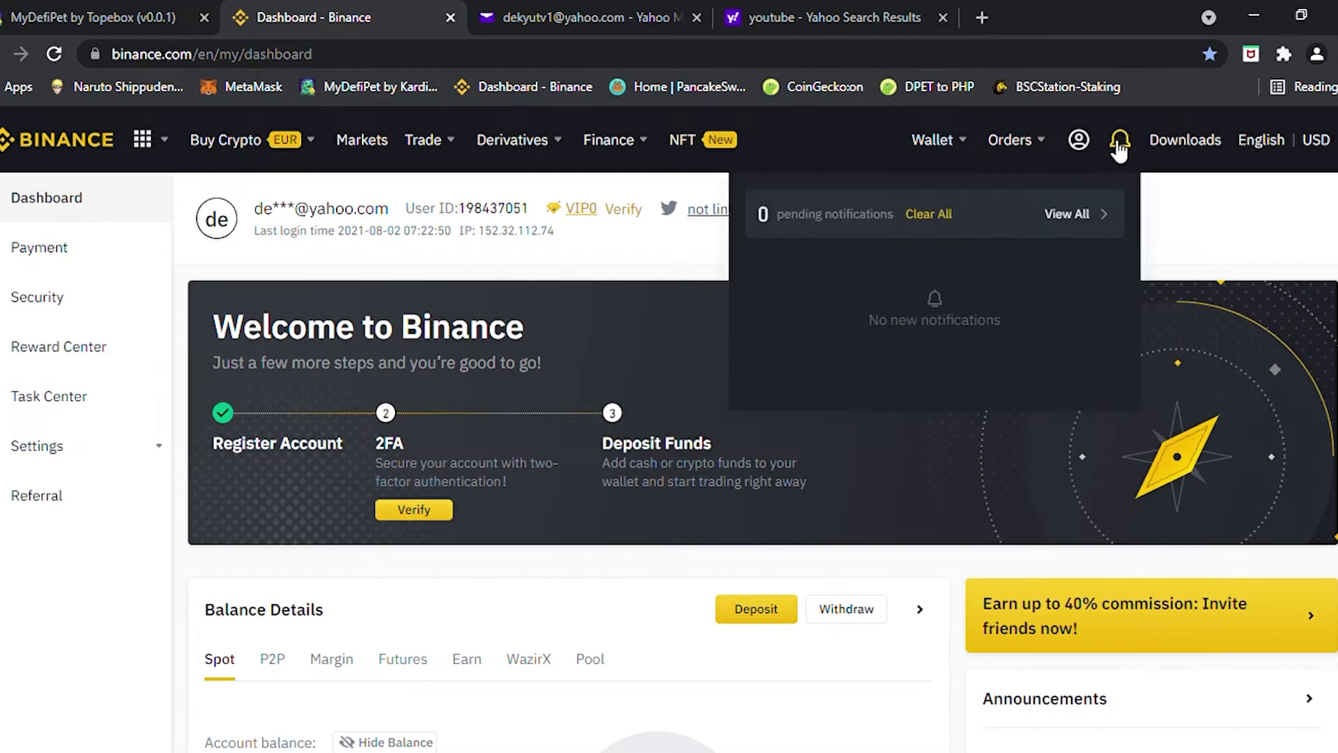
mouse_move(932, 144)
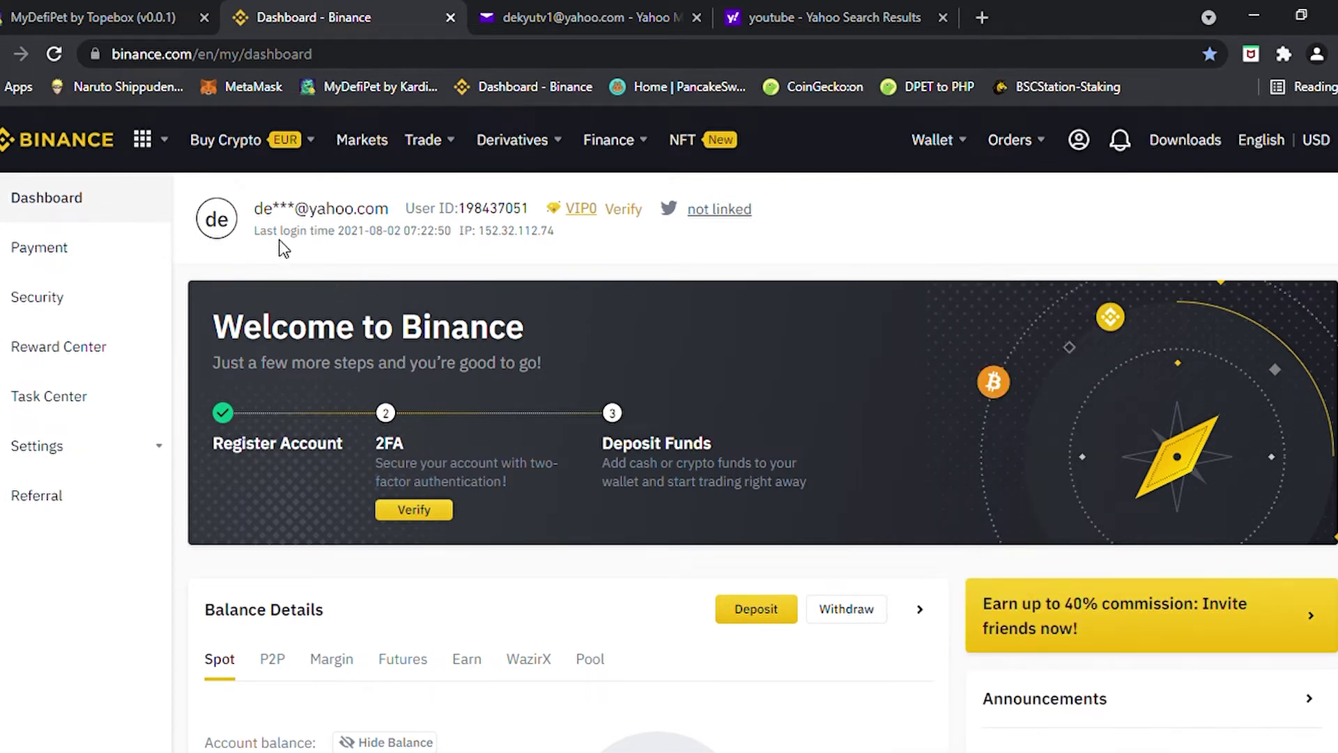
mouse_move(271, 139)
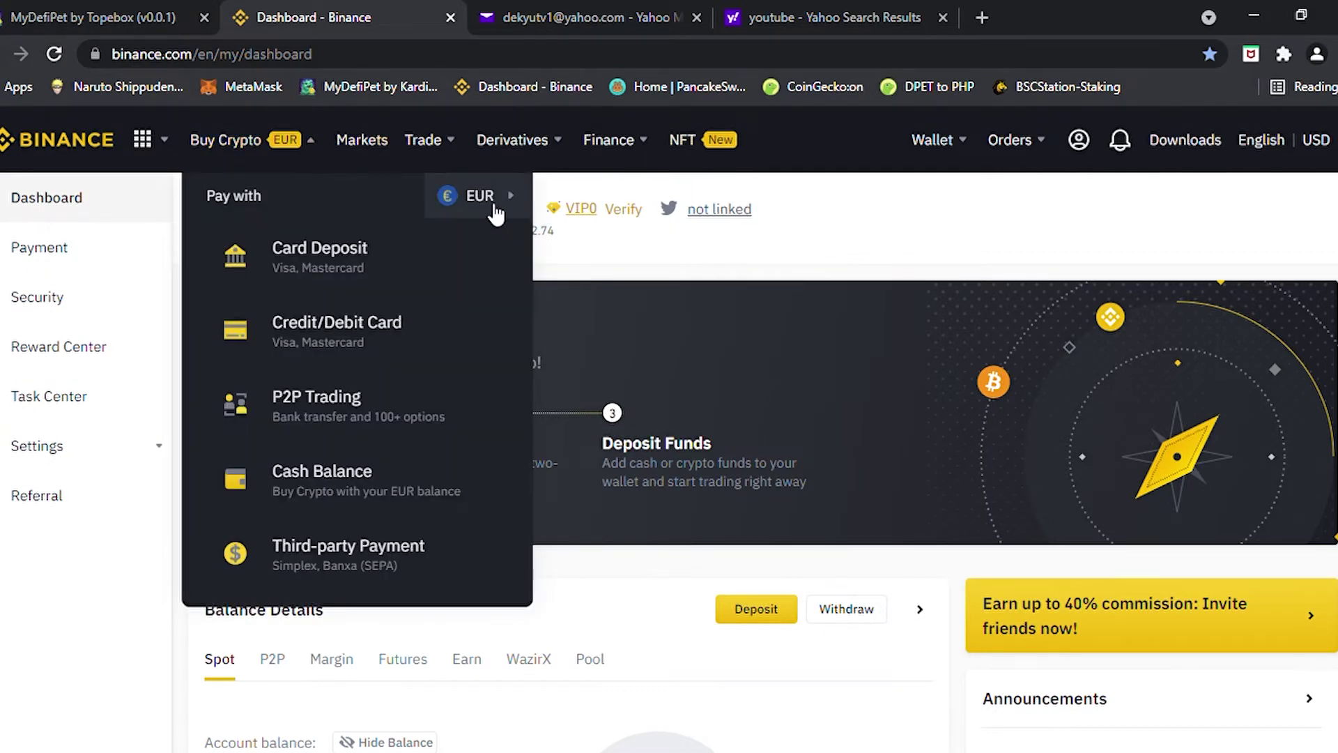
mouse_move(506, 209)
left_click(606, 199)
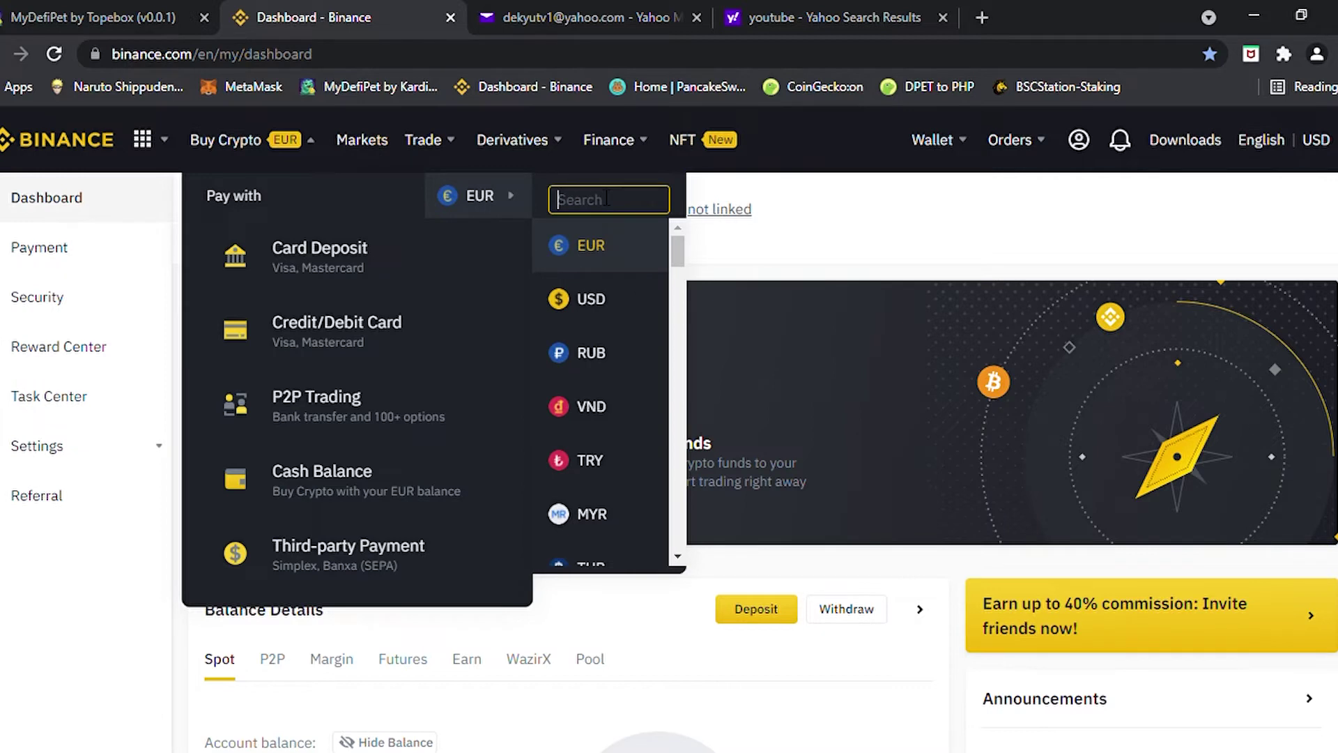
type("php")
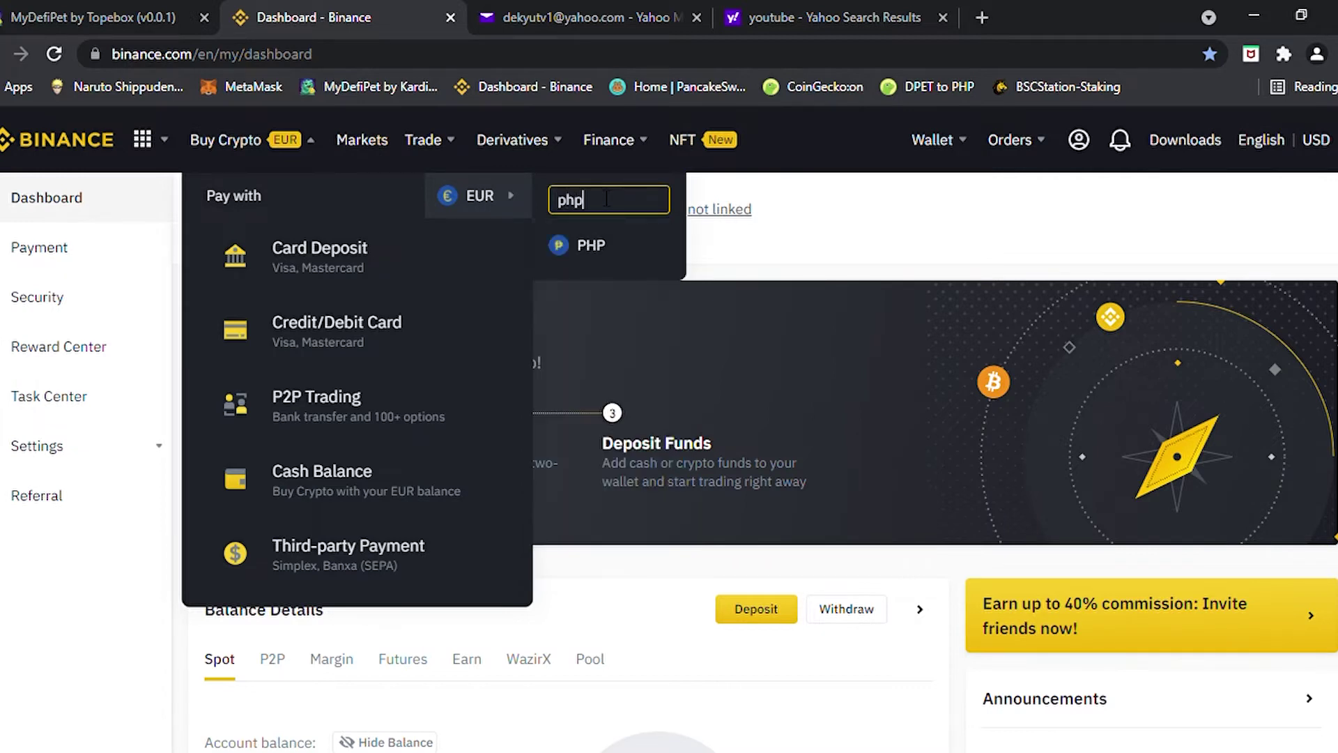
left_click(591, 251)
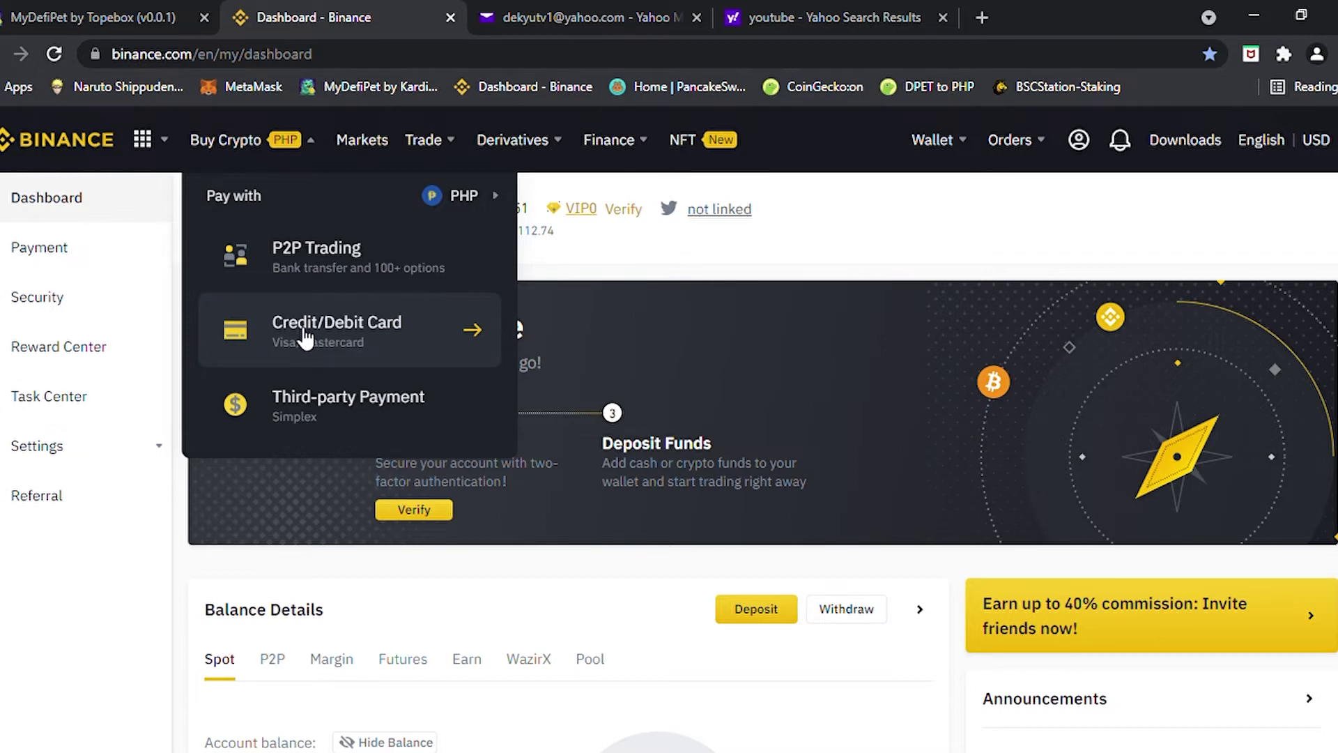
Open the P2P marketplace and set the fiat currency to PHP
left_click(296, 263)
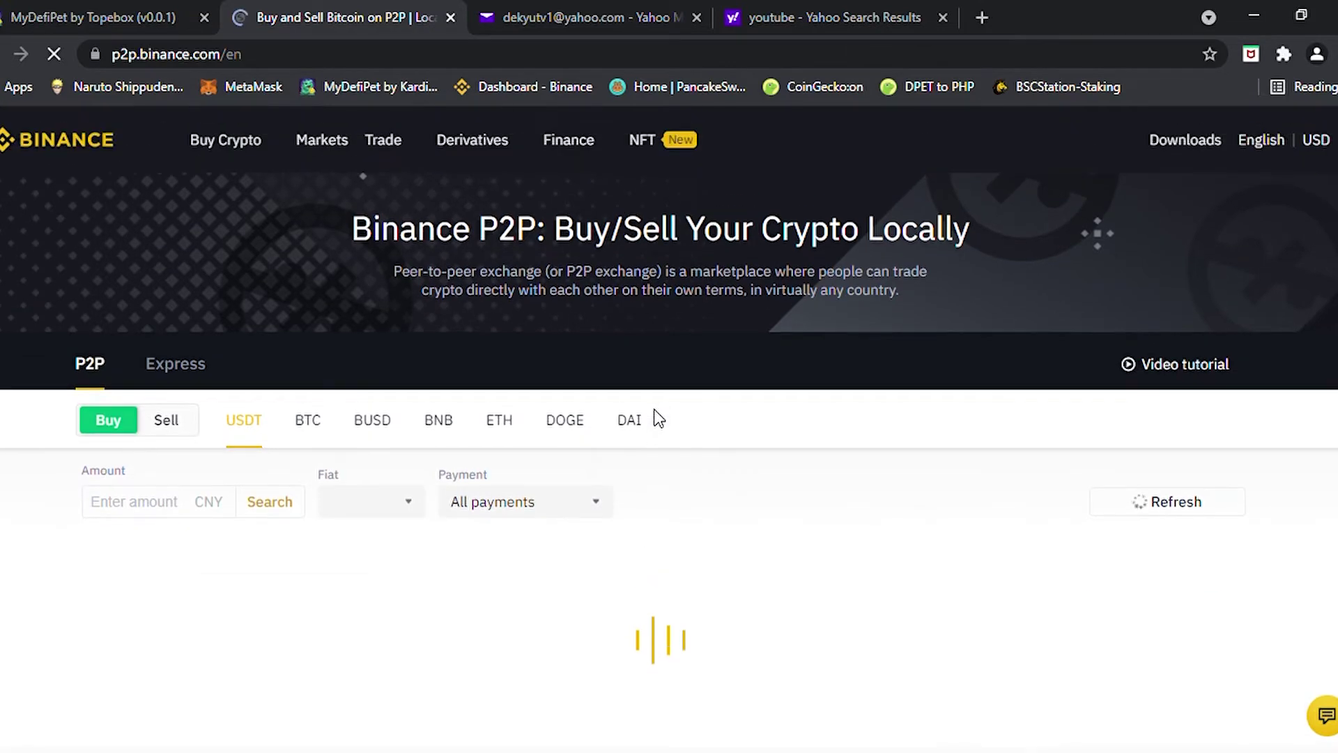
scroll(659, 418, "down", 1)
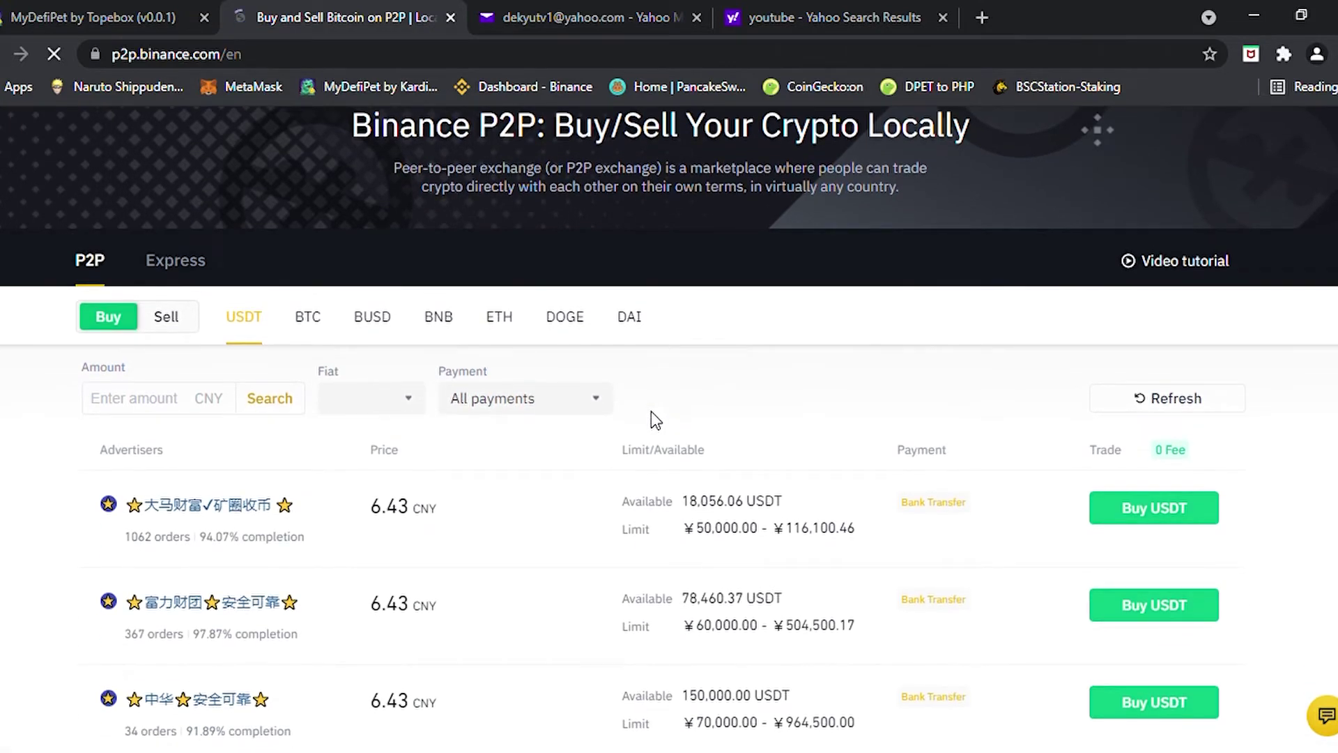
left_click(382, 414)
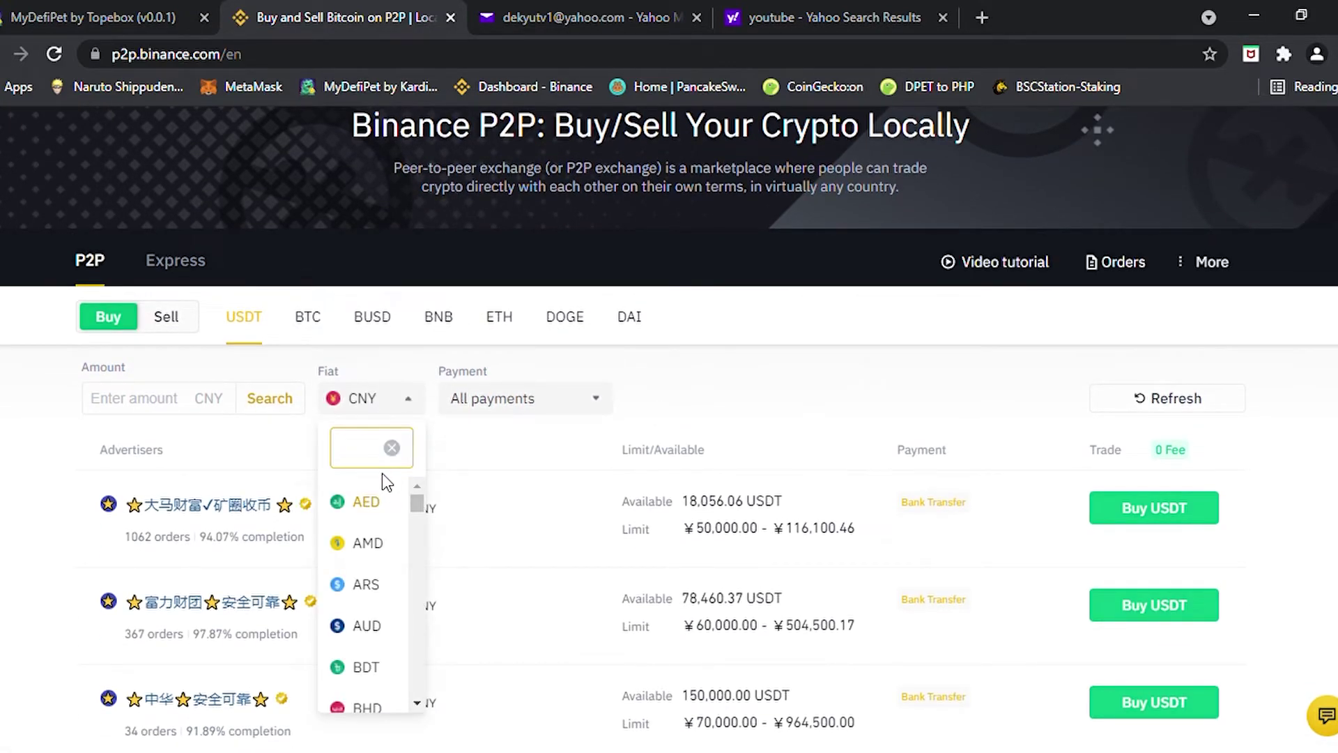
type("php")
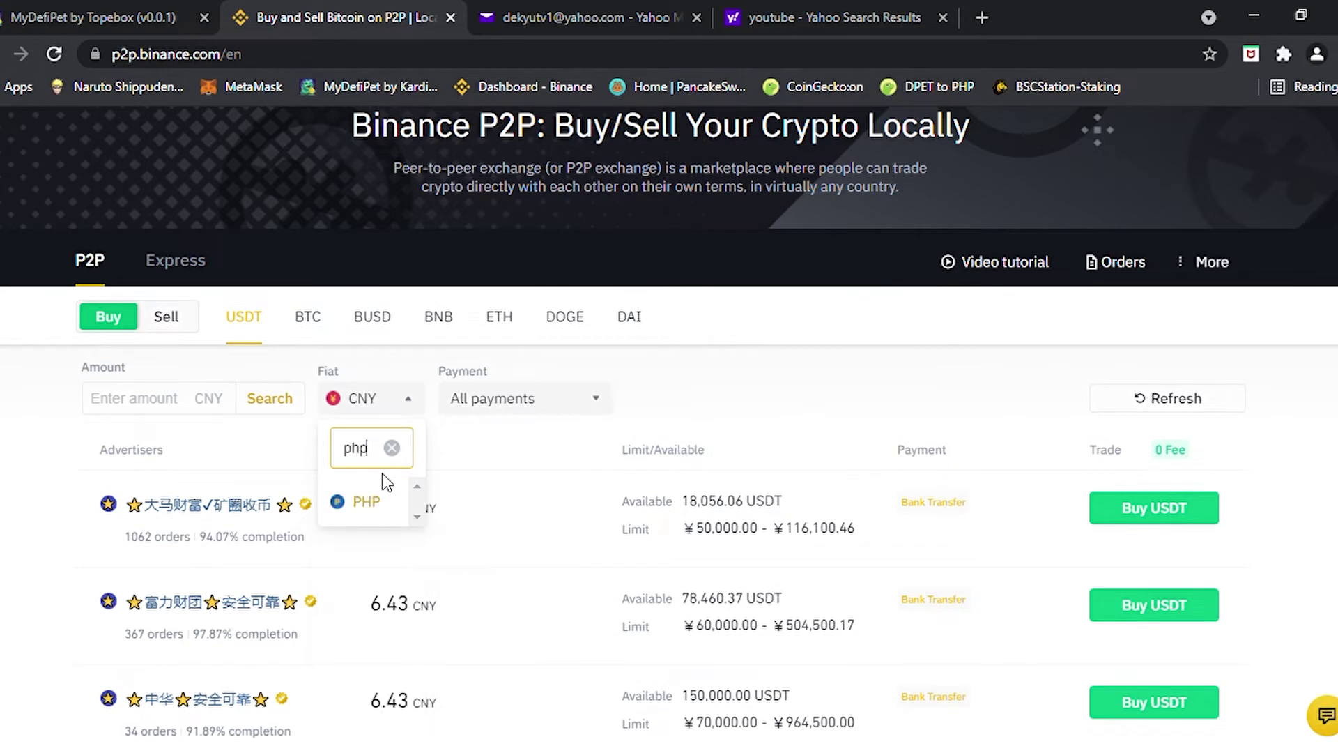
left_click(359, 502)
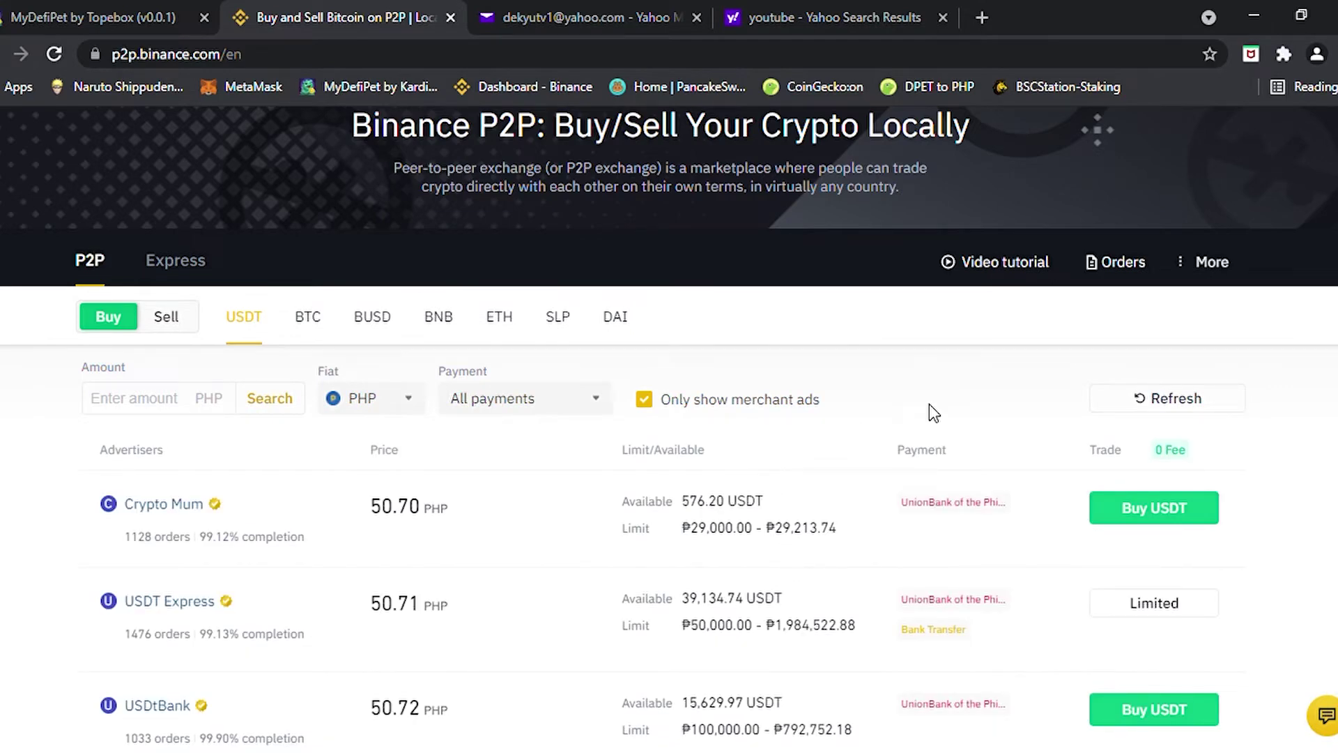
Review the PHP USDT offers, noting BlackRock's minimum order limit and 50.75 price
scroll(1189, 412, "down", 5)
scroll(567, 618, "up", 5)
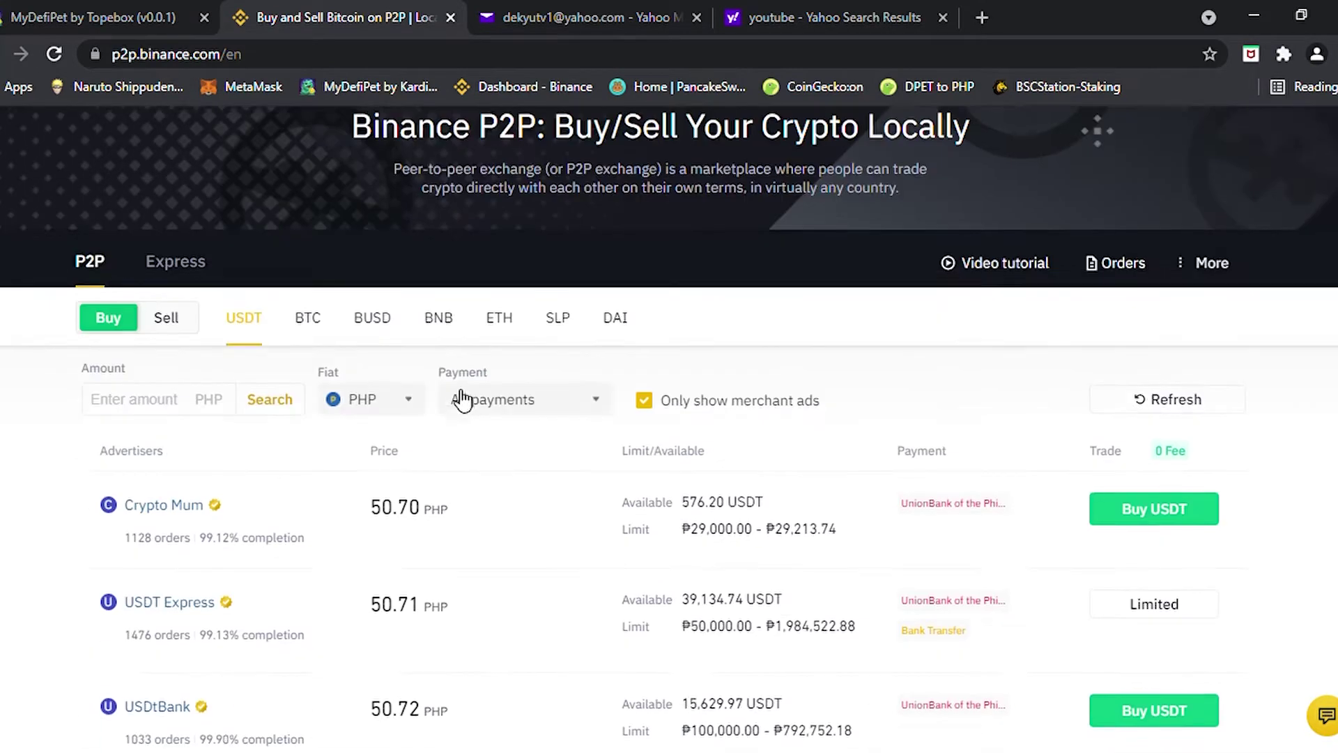
scroll(462, 400, "up", 2)
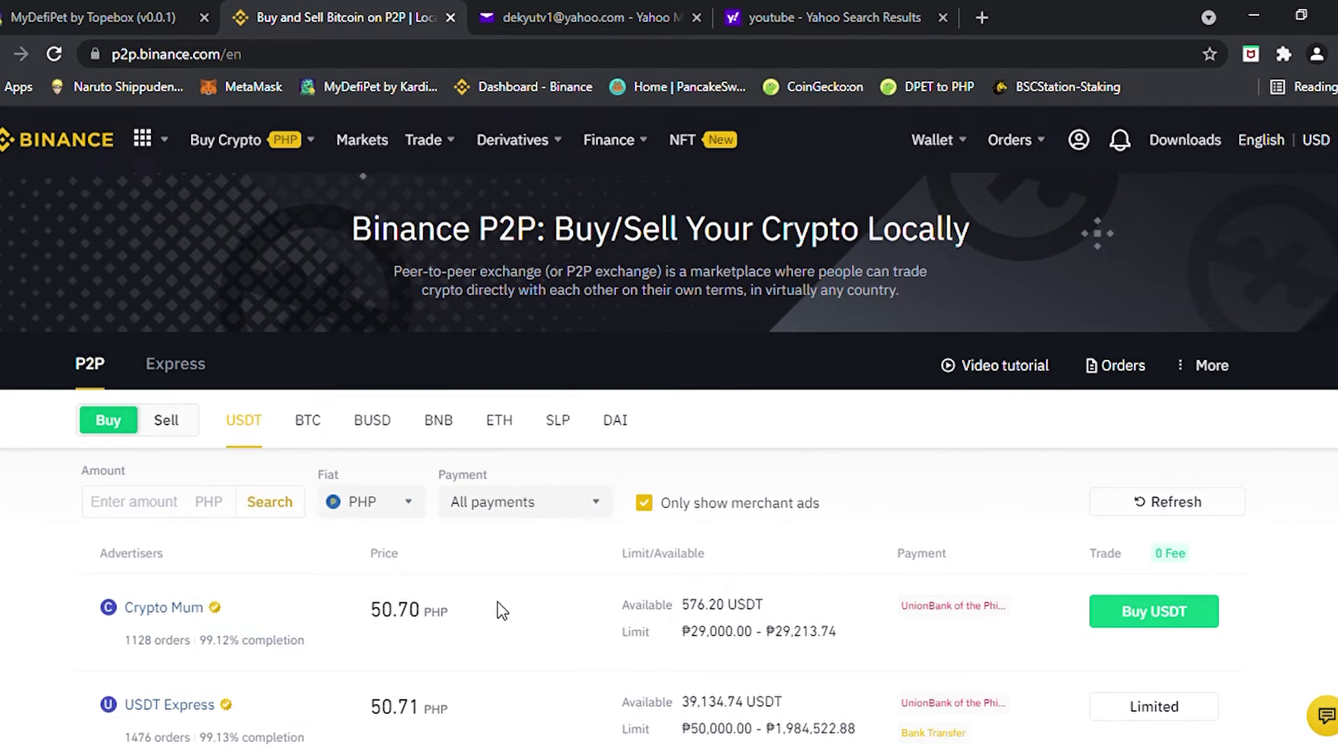
scroll(496, 600, "down", 2)
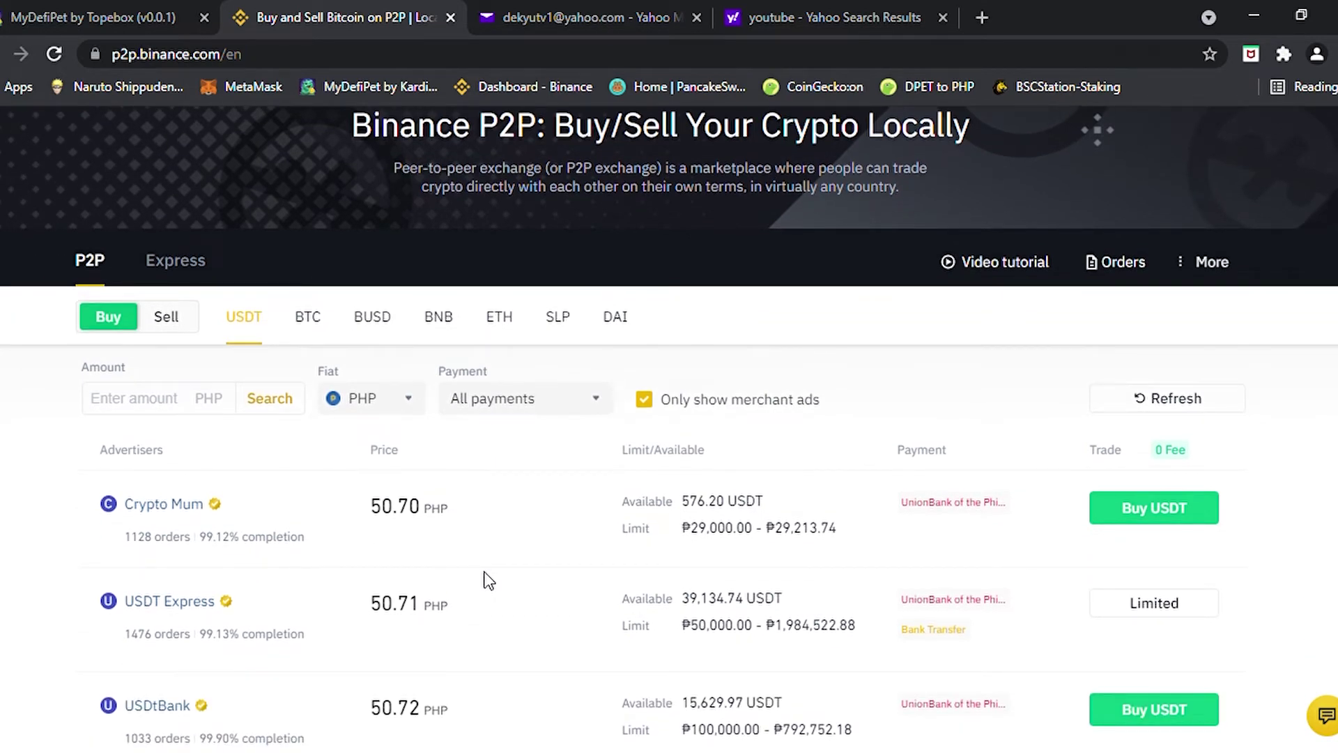
scroll(487, 579, "down", 3)
scroll(488, 582, "up", 3)
scroll(537, 546, "down", 5)
scroll(537, 547, "up", 6)
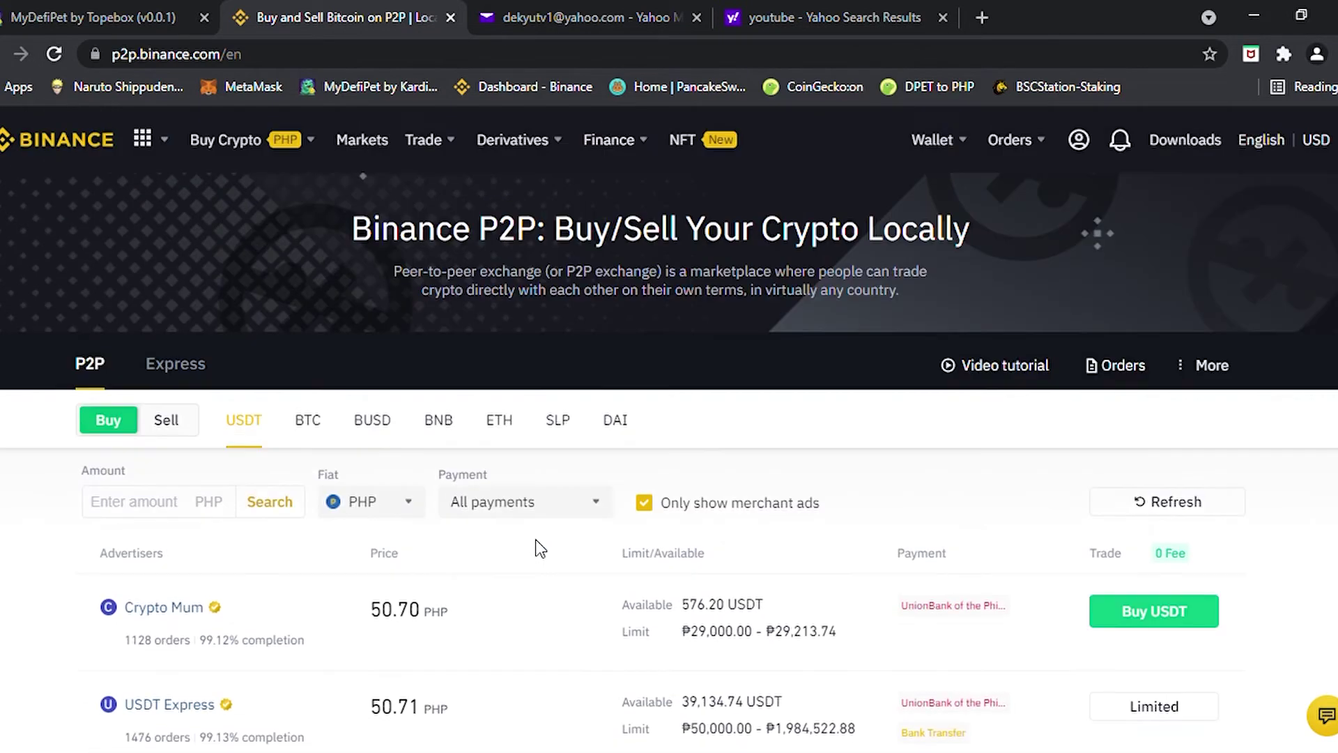
scroll(540, 548, "down", 4)
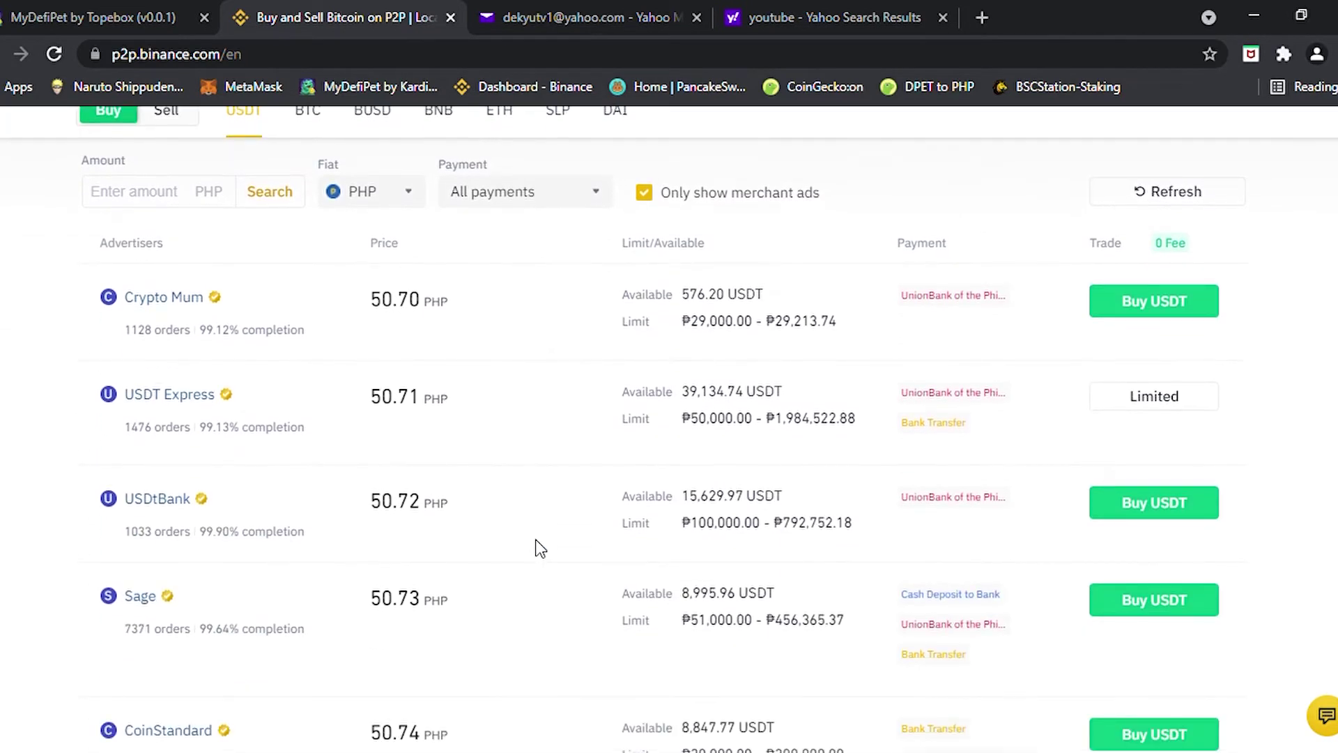
scroll(527, 544, "up", 1)
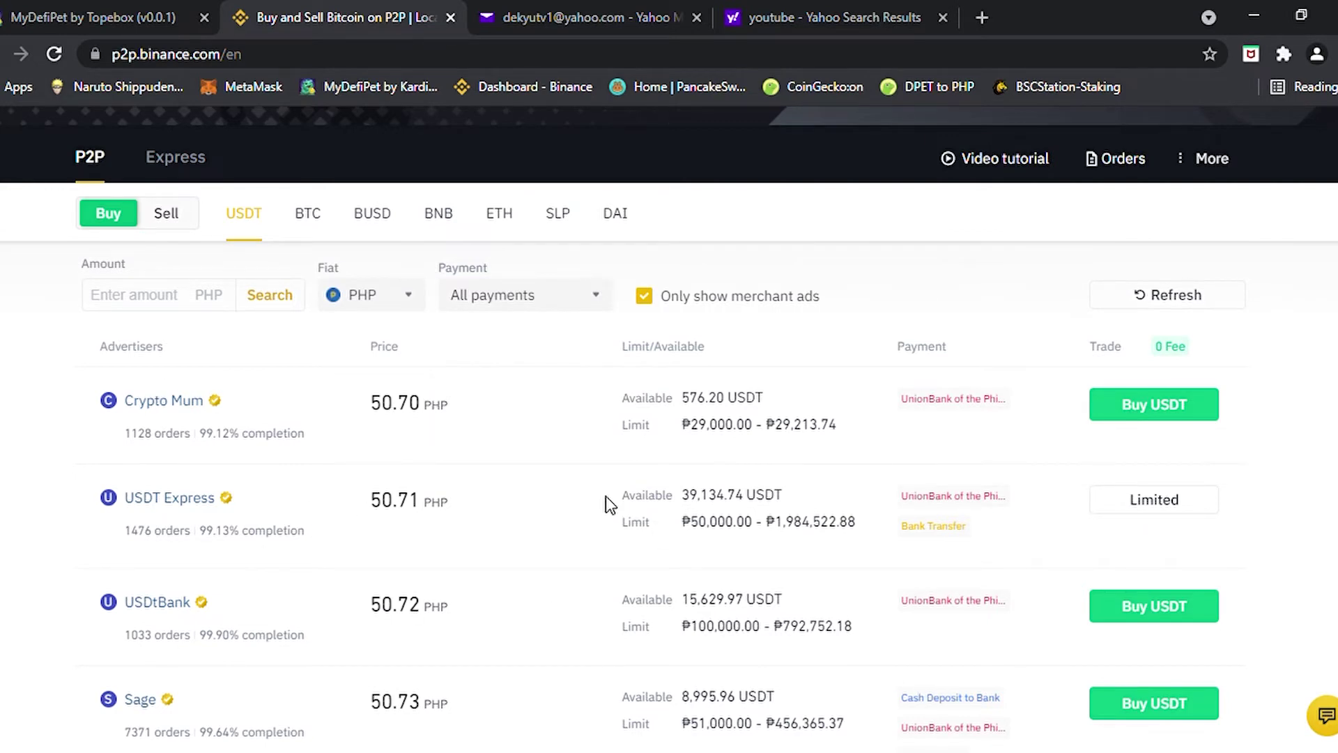
scroll(605, 499, "down", 5)
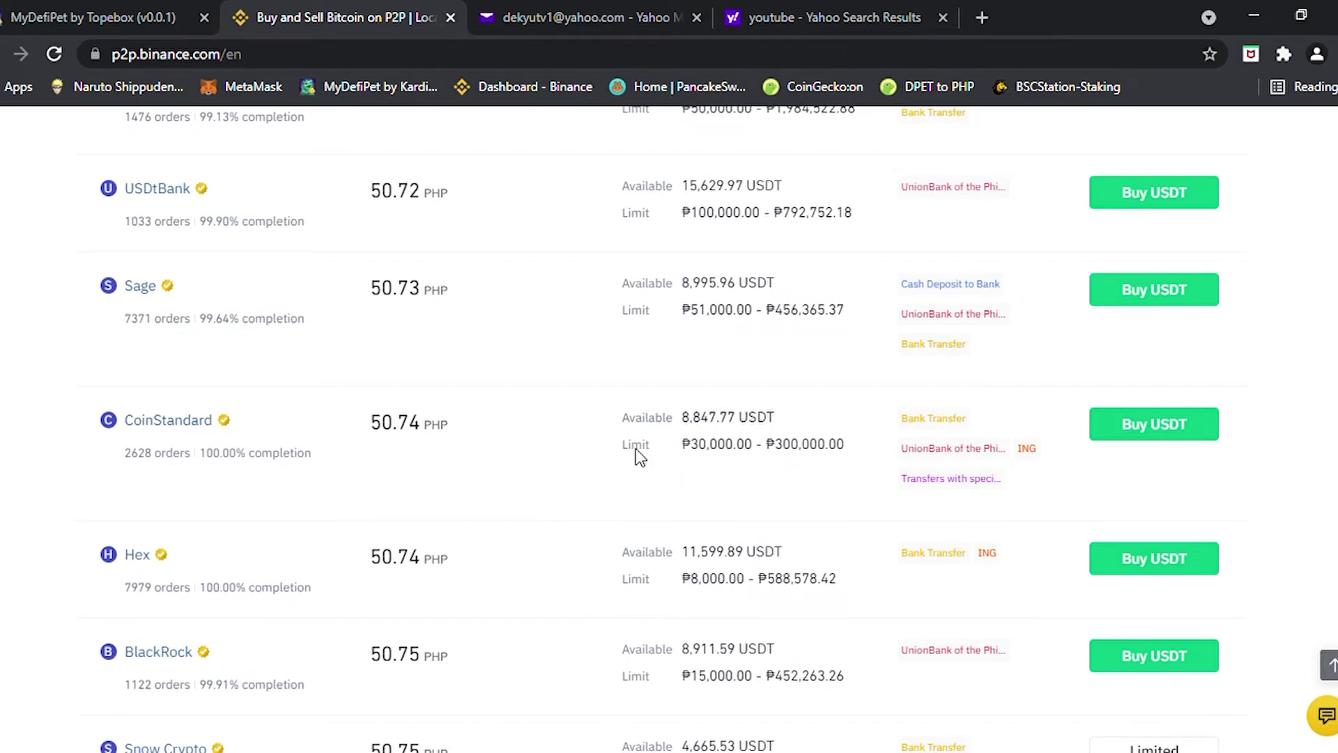
scroll(711, 381, "down", 1)
scroll(707, 382, "down", 2)
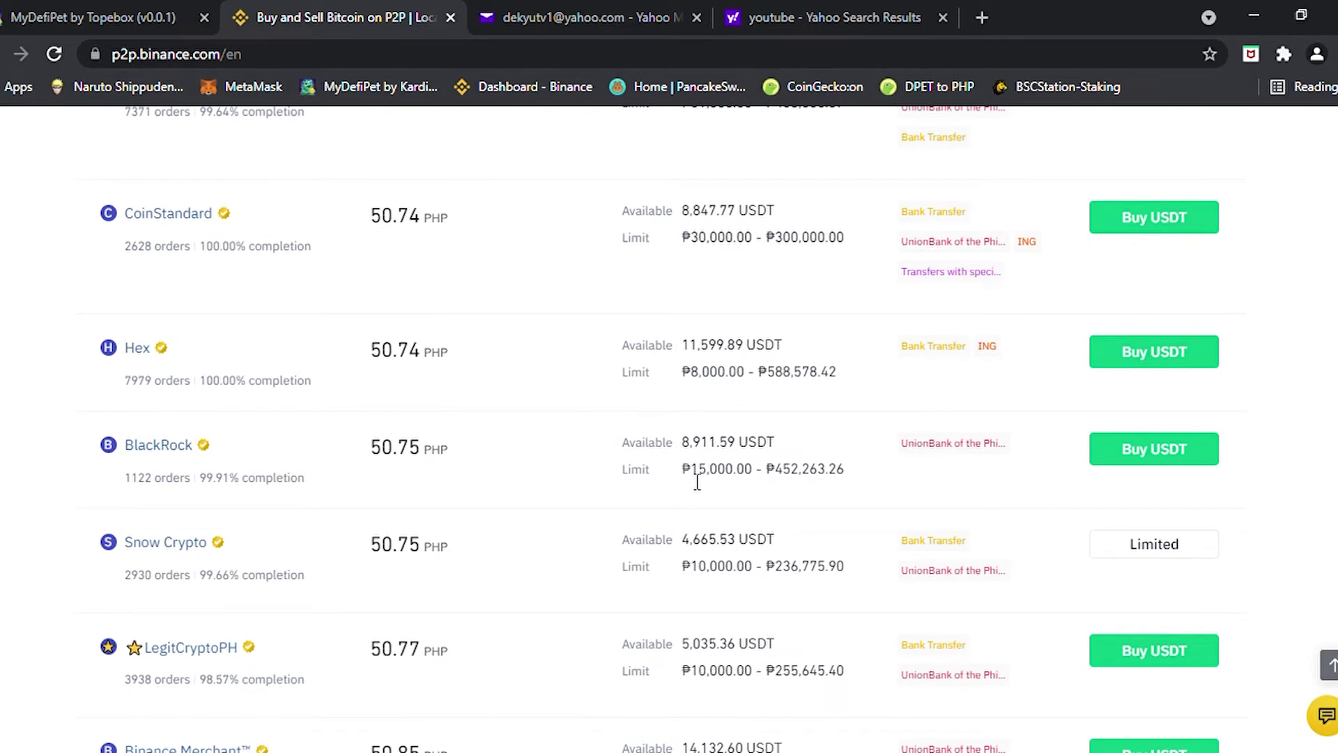
left_click_drag(693, 480, 754, 483)
scroll(717, 490, "down", 6)
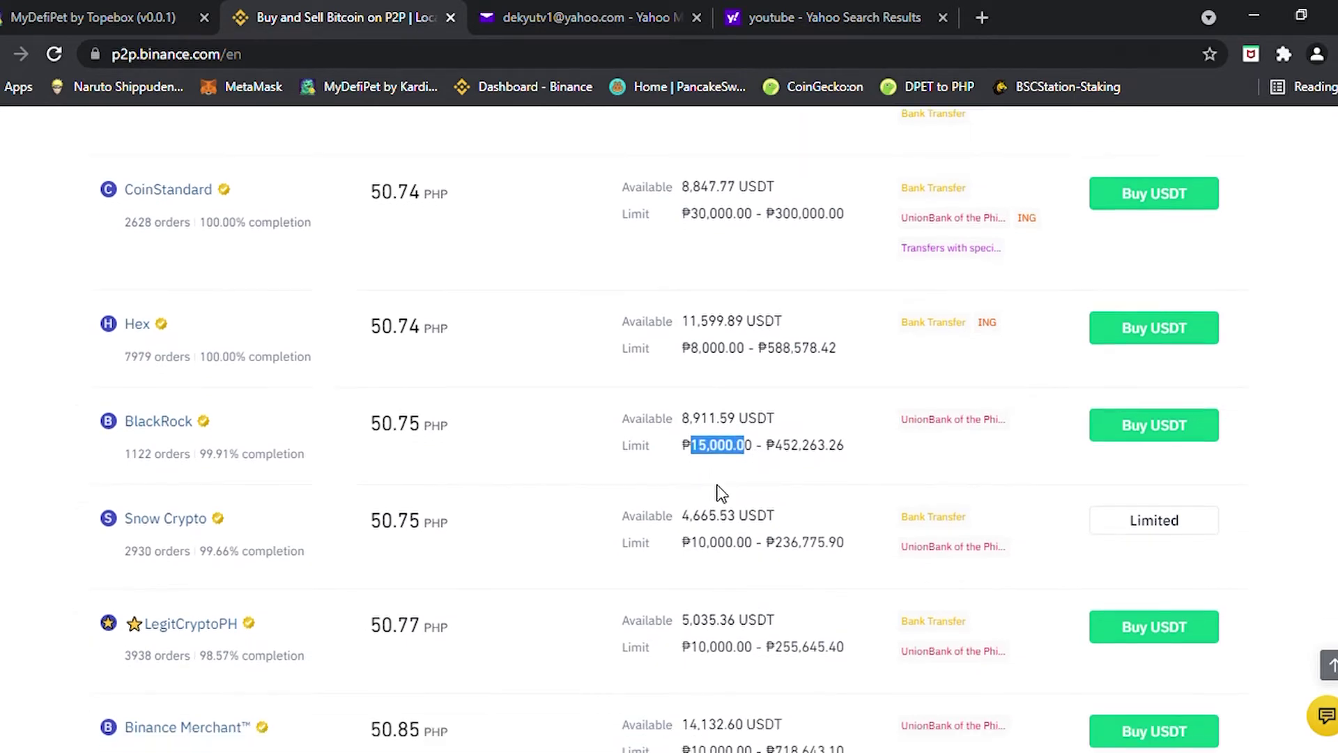
scroll(719, 490, "up", 3)
scroll(720, 484, "up", 8)
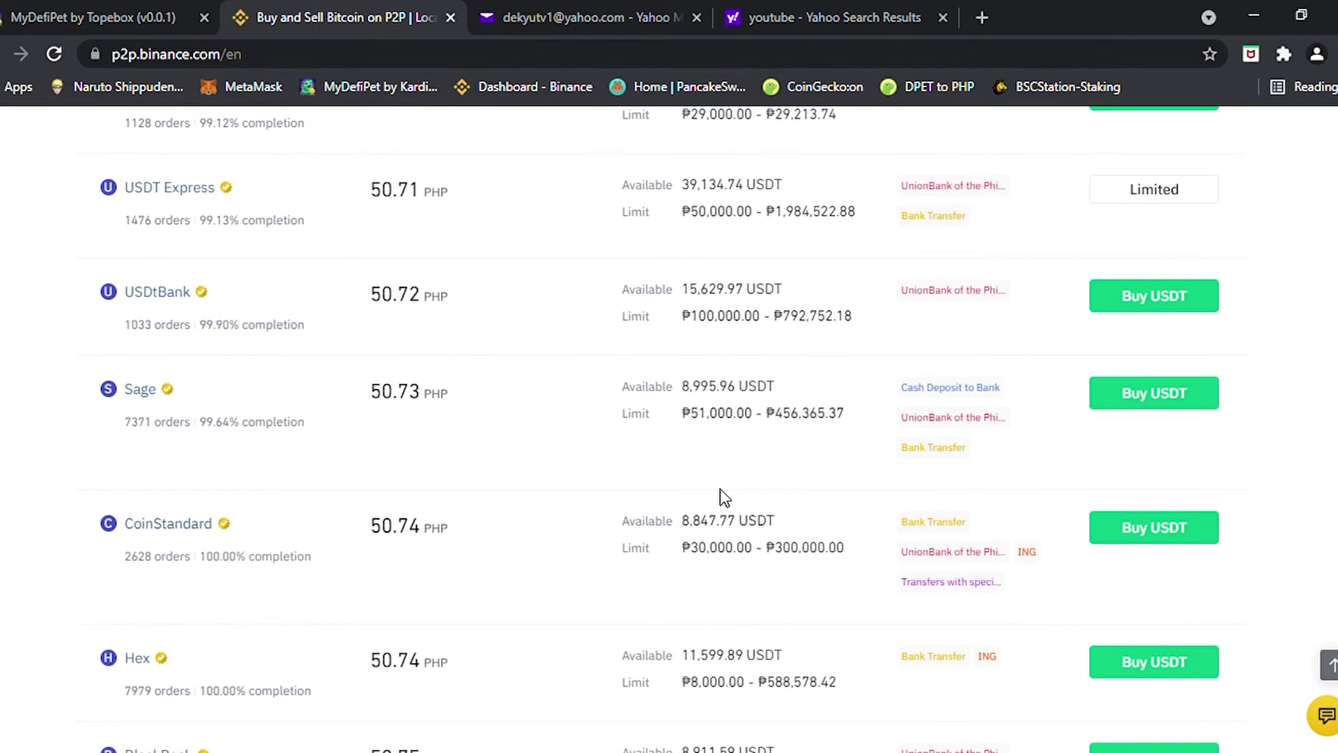
scroll(720, 495, "down", 3)
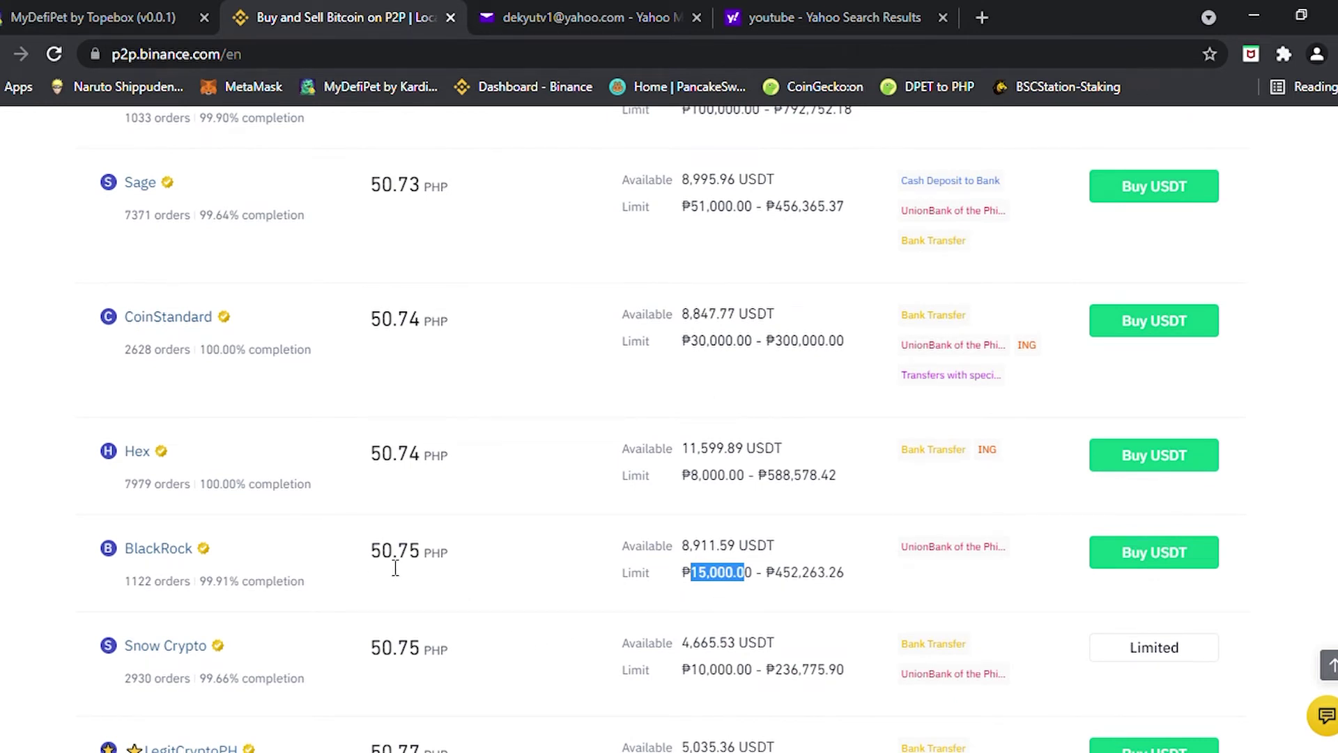
left_click_drag(382, 566, 427, 571)
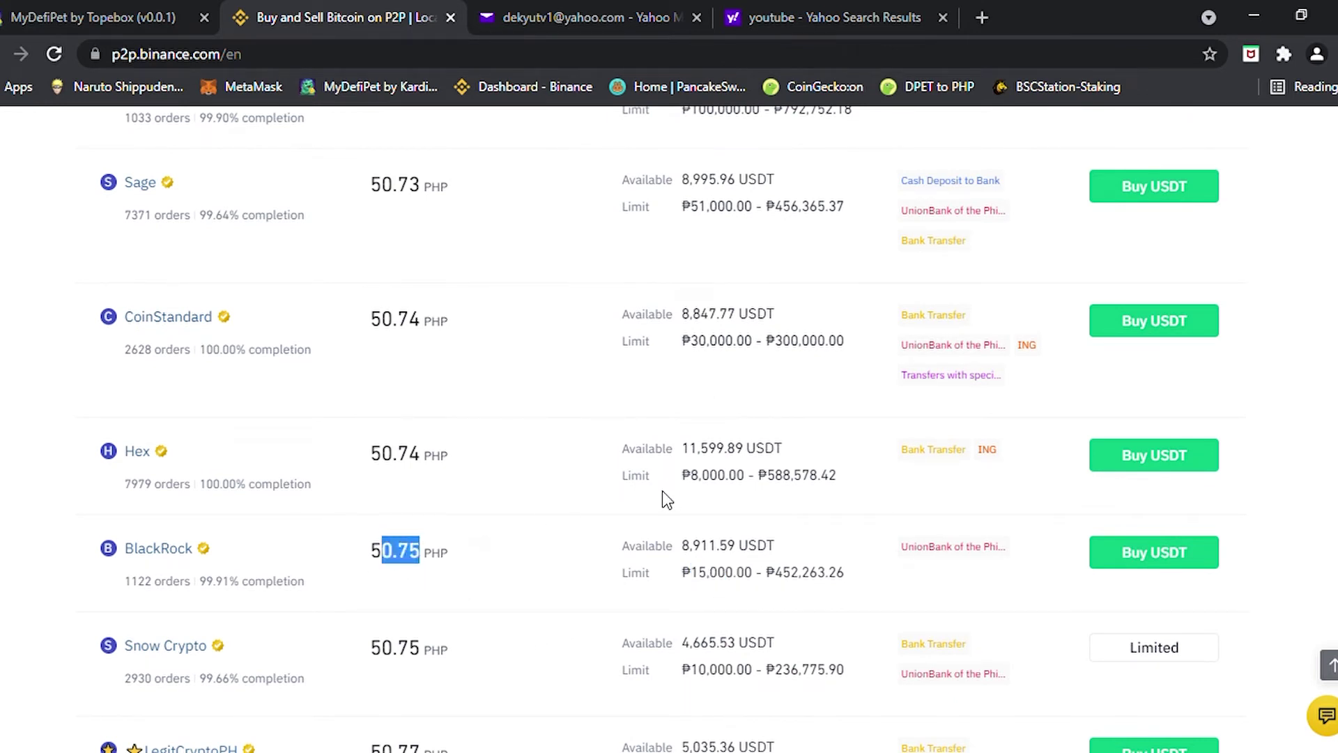
scroll(927, 558, "down", 6)
scroll(920, 565, "up", 4)
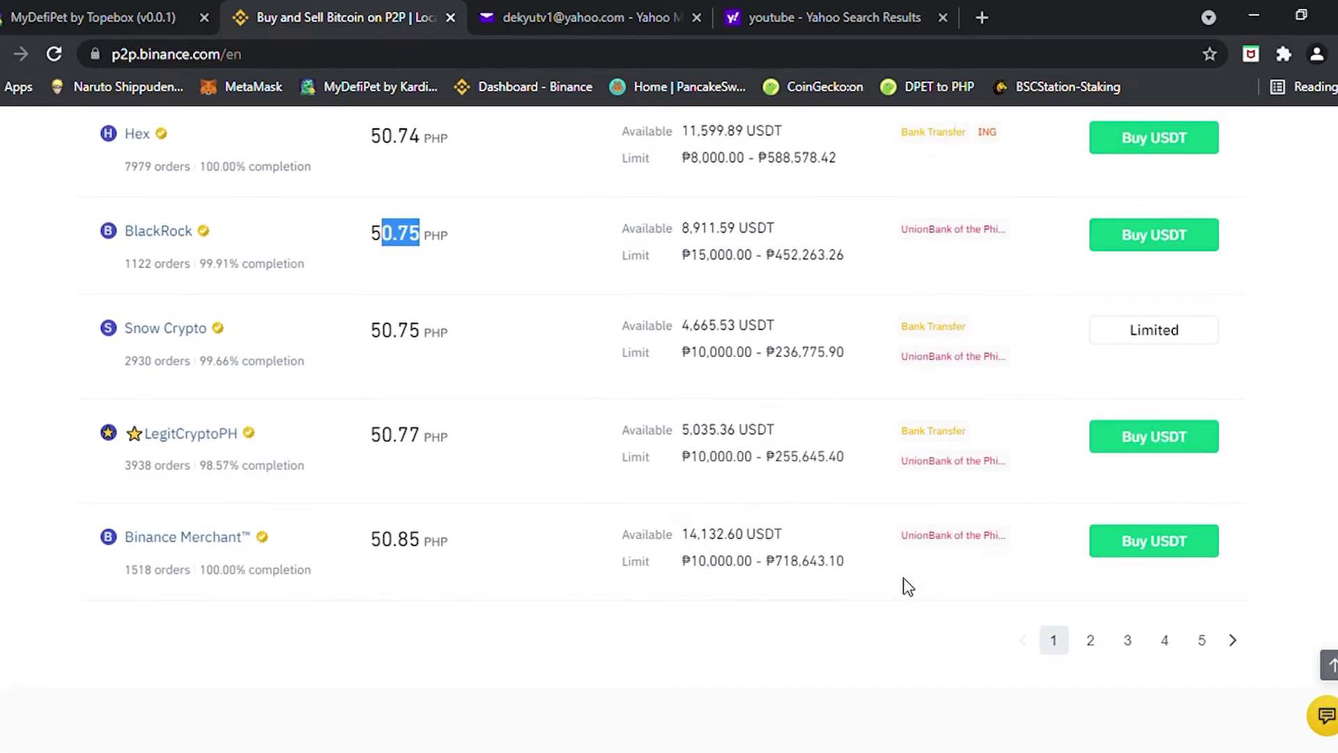
scroll(907, 589, "down", 6)
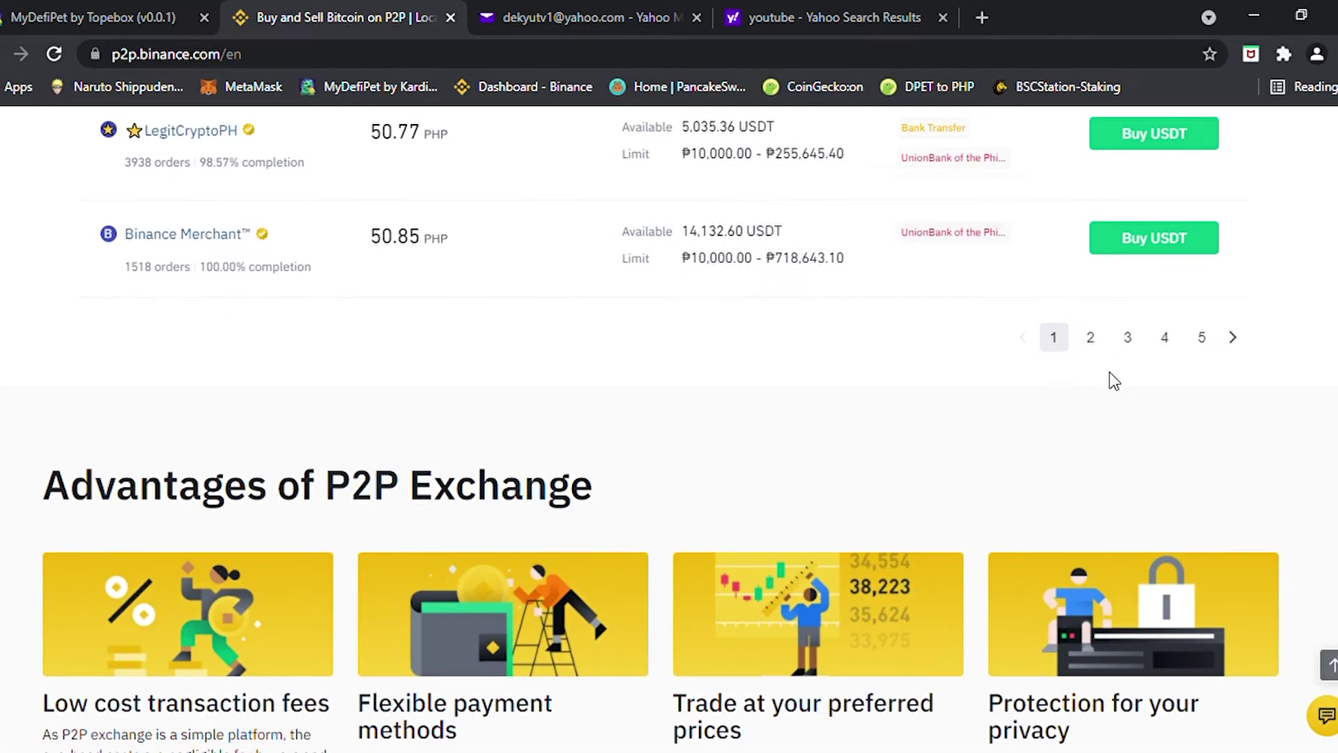
Browse page 2 of the offers (51.00–52.00 PHP), noting Hex's Bank Transfer payment method
left_click(1091, 337)
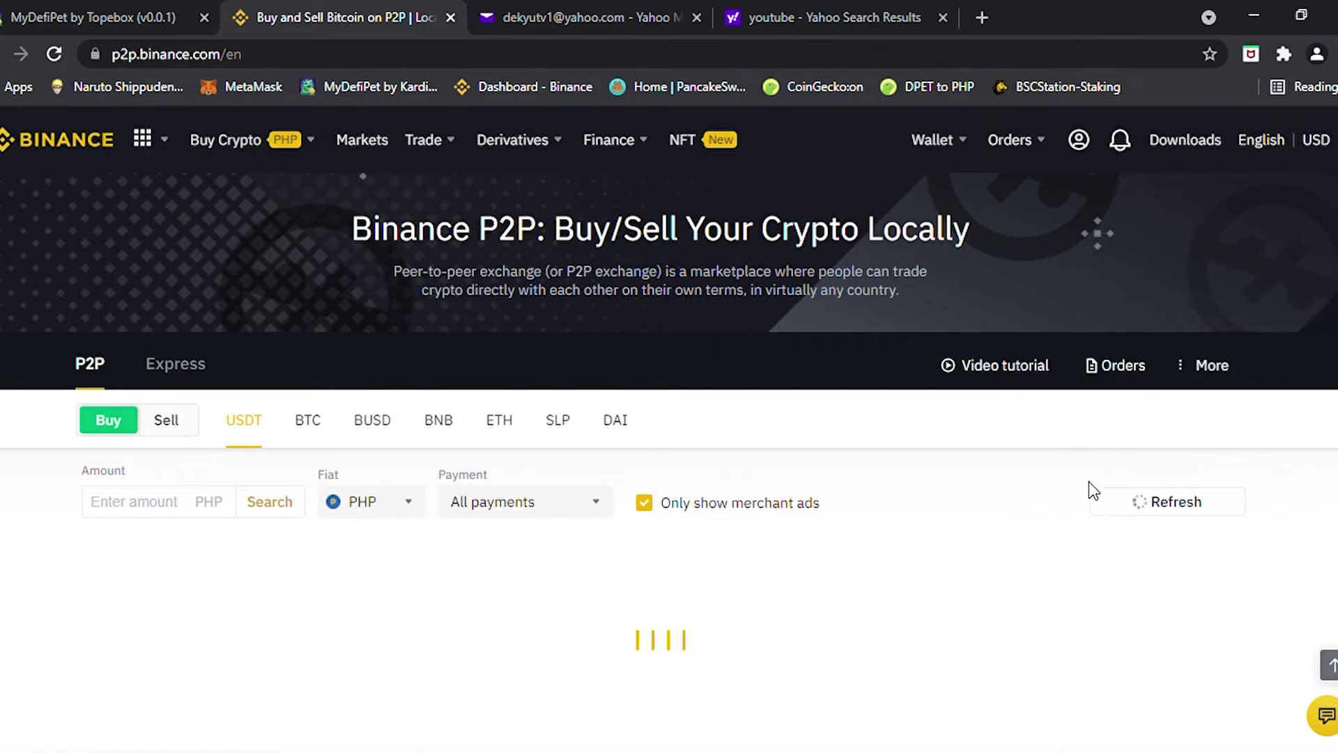
scroll(983, 446, "down", 5)
scroll(942, 476, "down", 2)
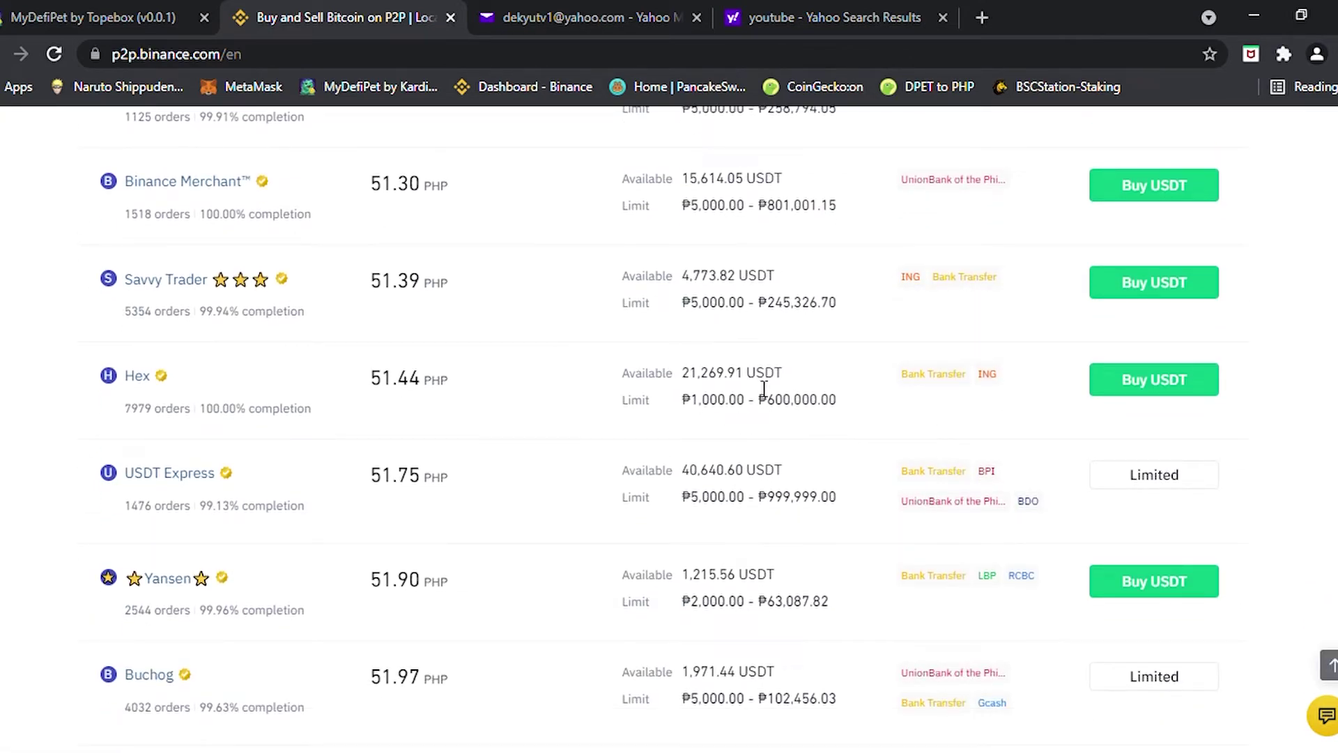
scroll(735, 540, "down", 6)
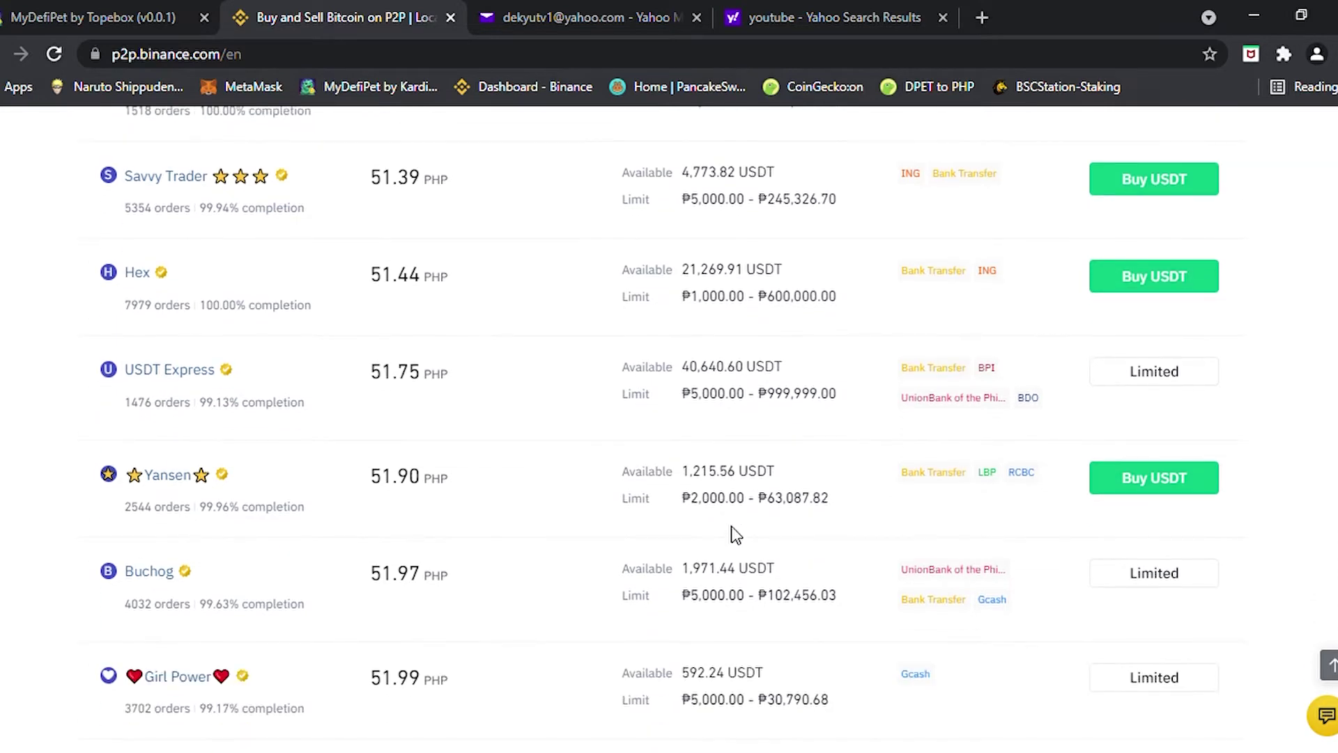
scroll(786, 478, "up", 7)
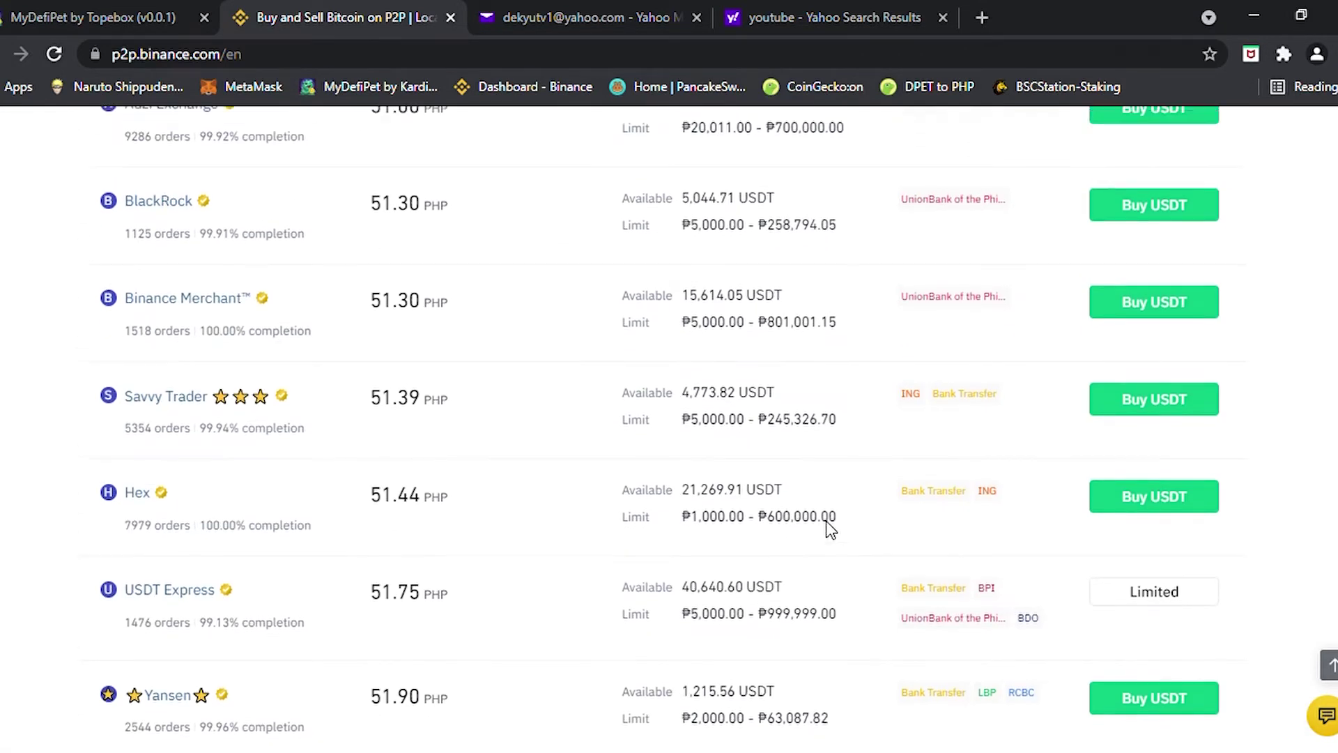
scroll(826, 521, "up", 3)
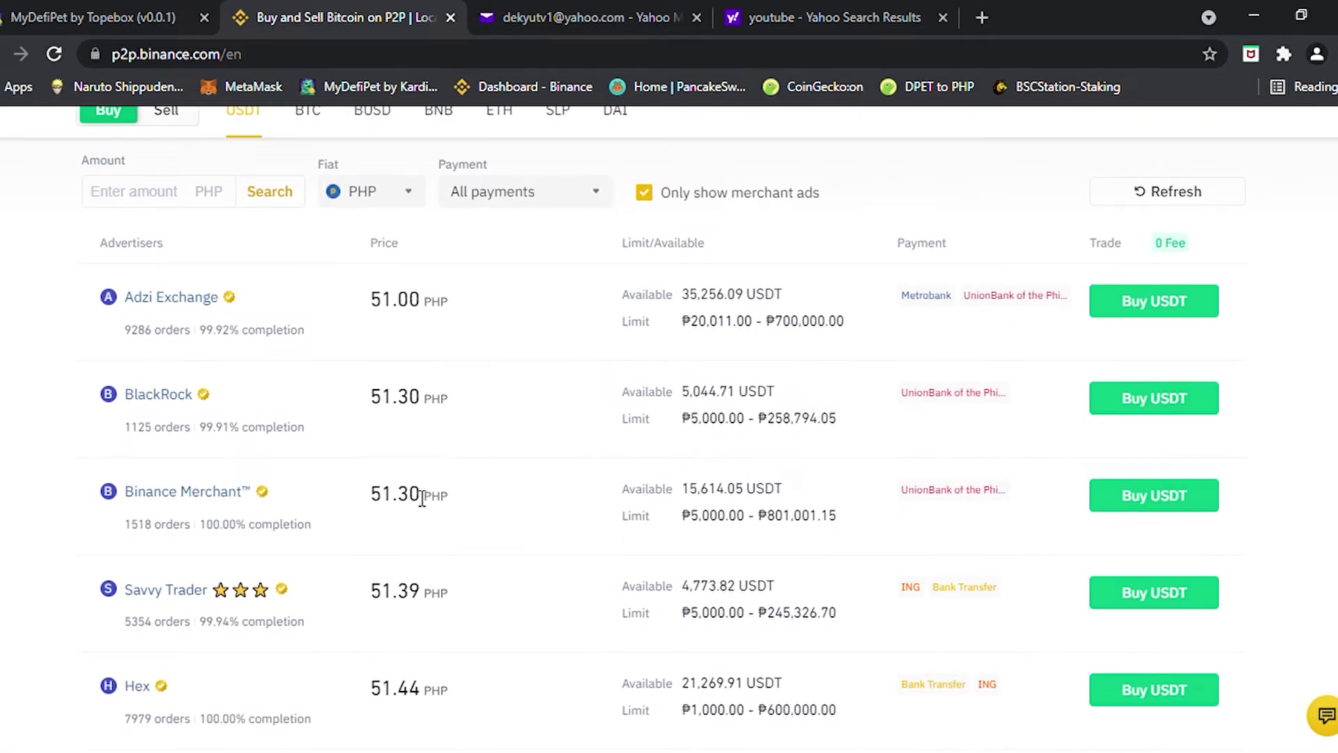
scroll(694, 616, "up", 3)
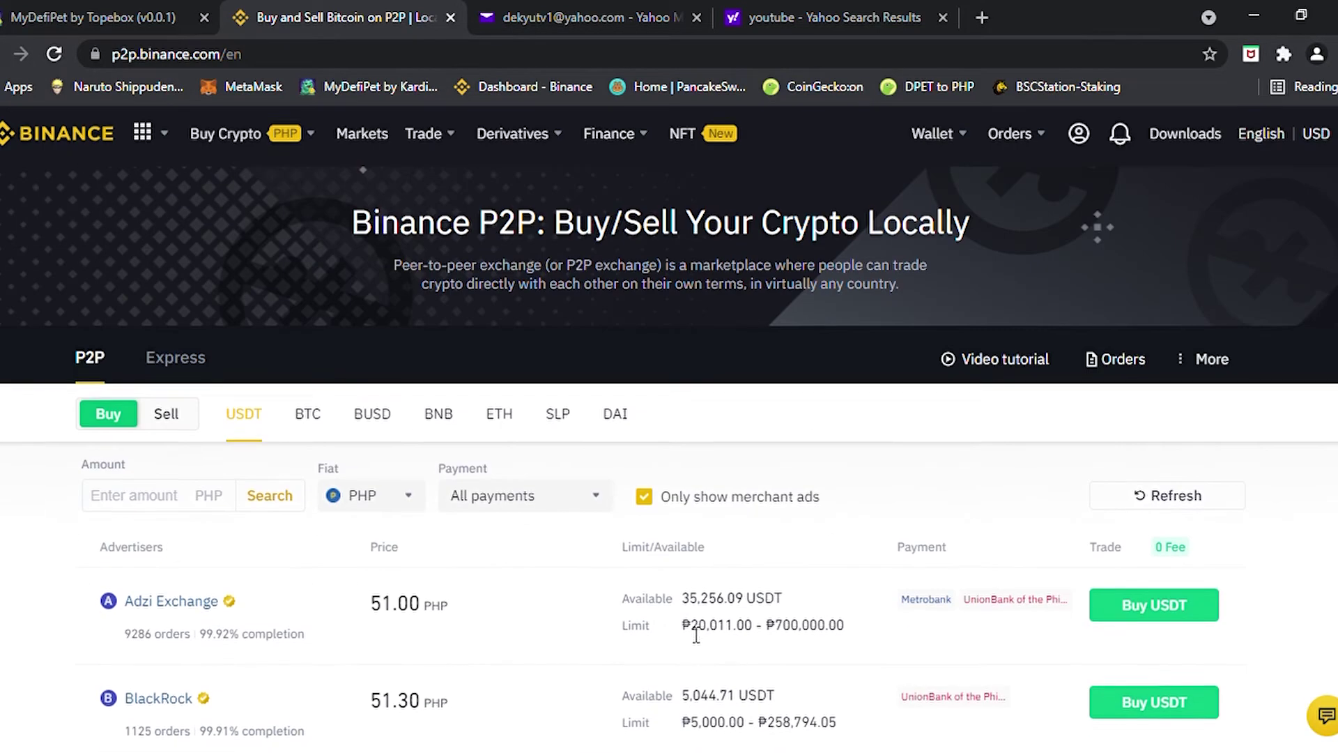
scroll(703, 642, "down", 9)
scroll(742, 623, "down", 5)
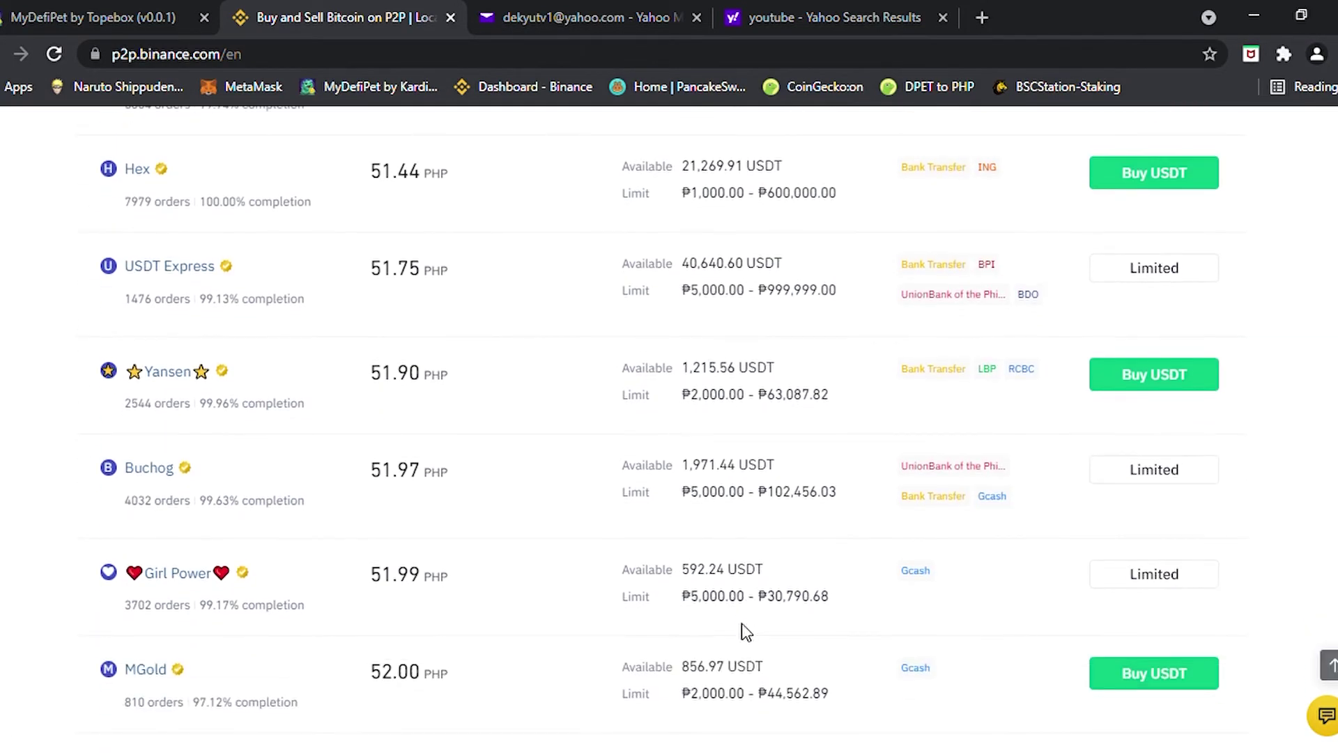
scroll(747, 596, "up", 5)
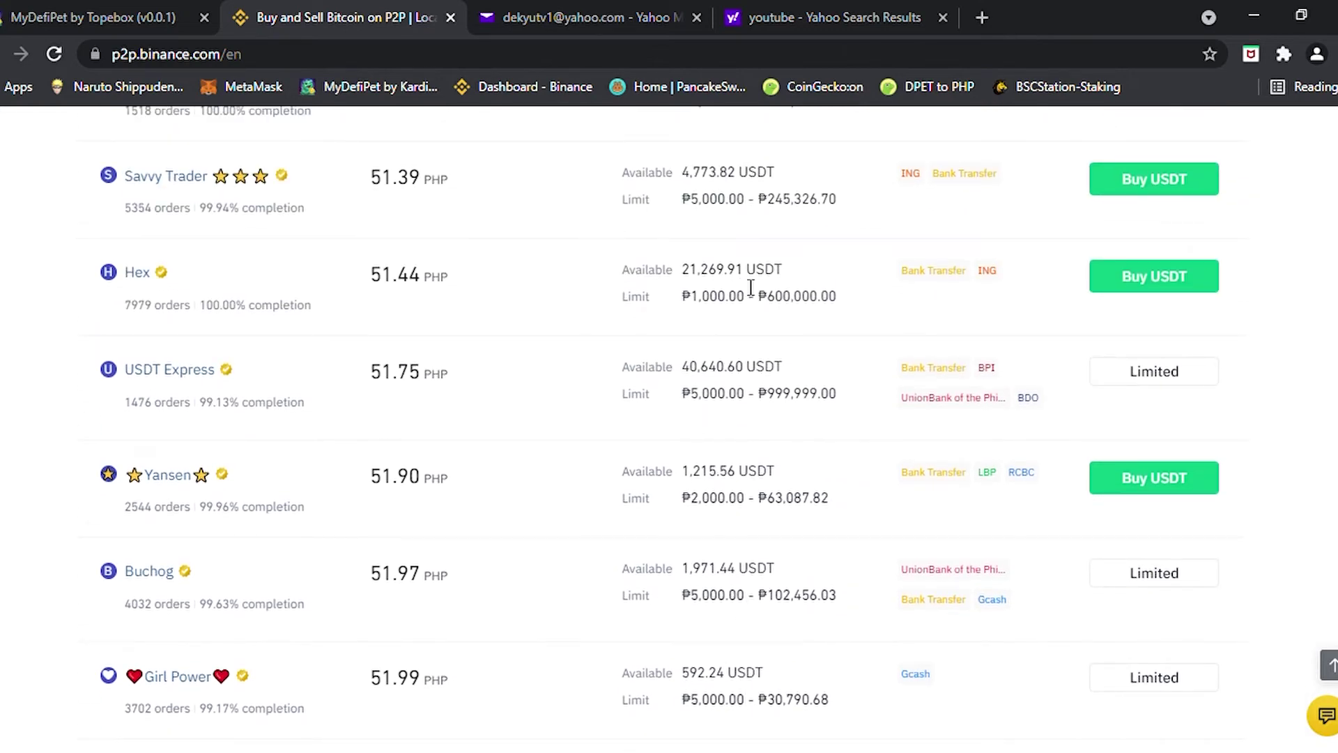
left_click_drag(902, 272, 974, 274)
Start buying USDT from Hex and enable KYC verification from the Trading Requirements dialog
left_click(1149, 286)
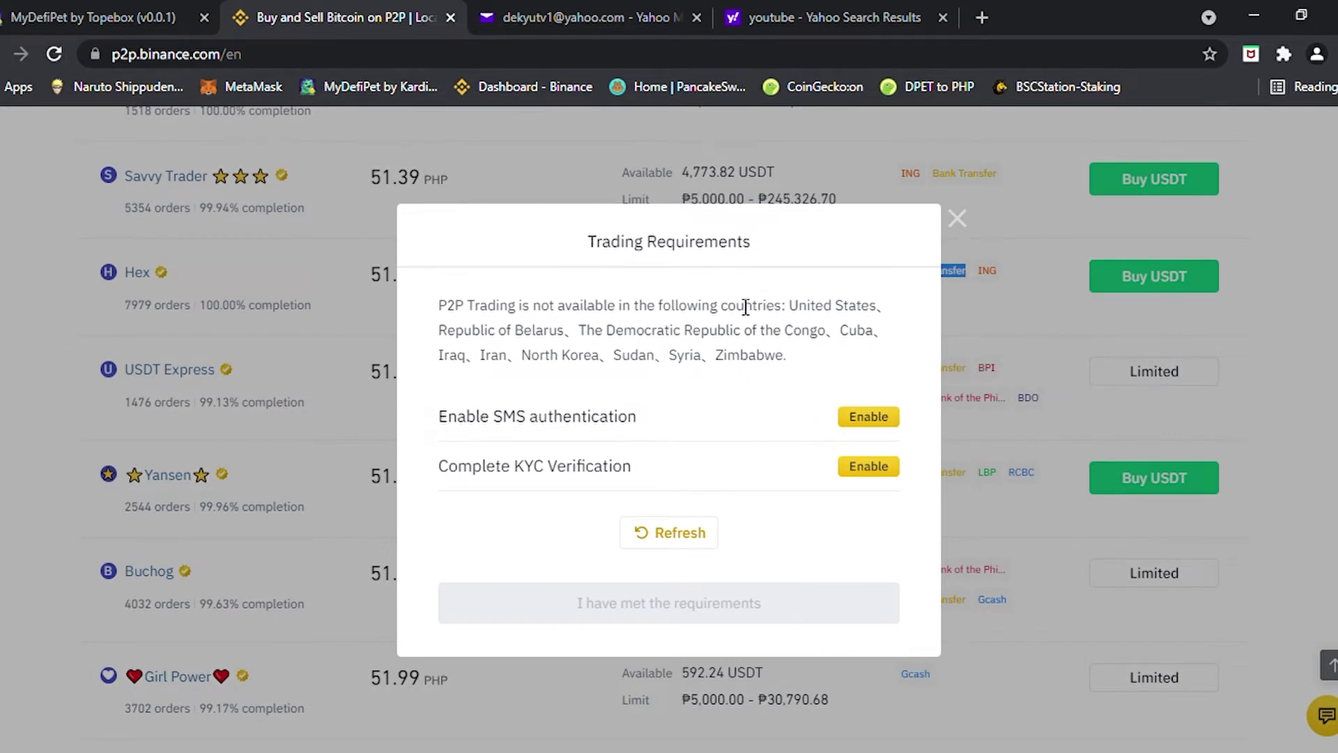
triple_click(825, 232)
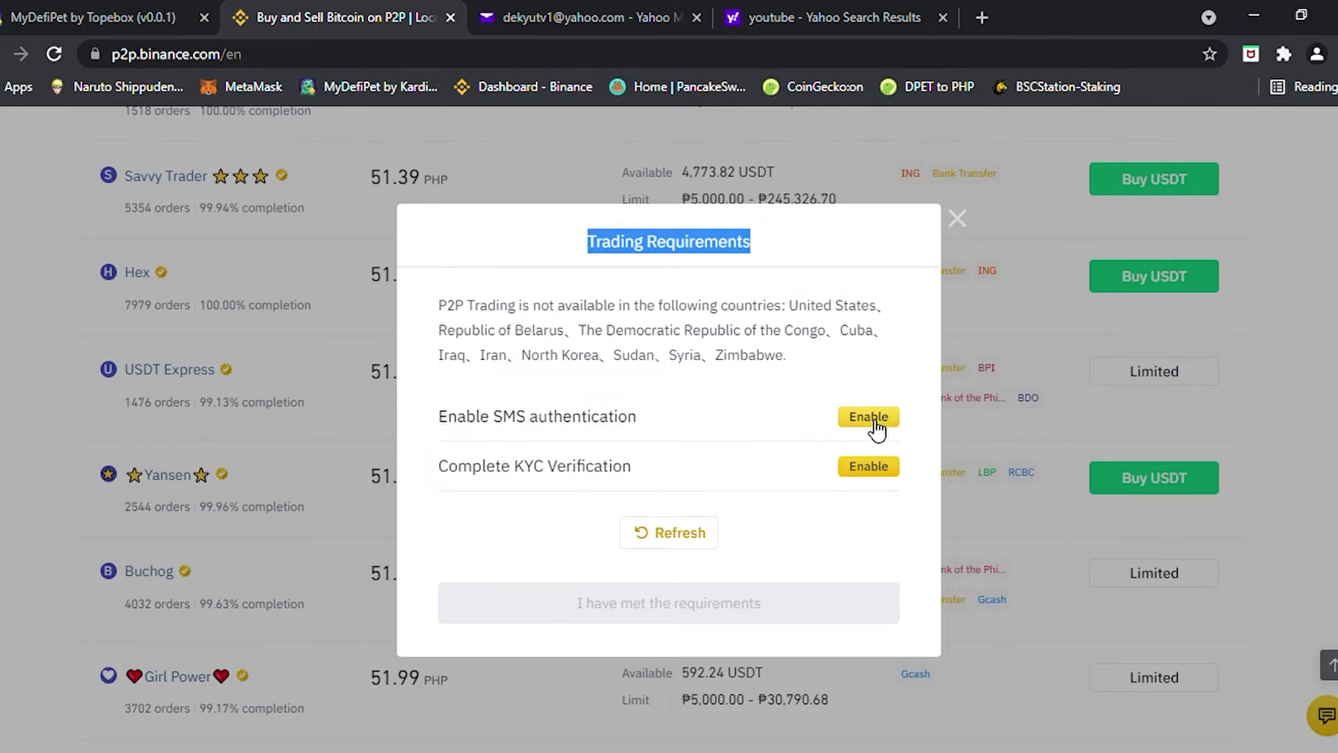
left_click(865, 474)
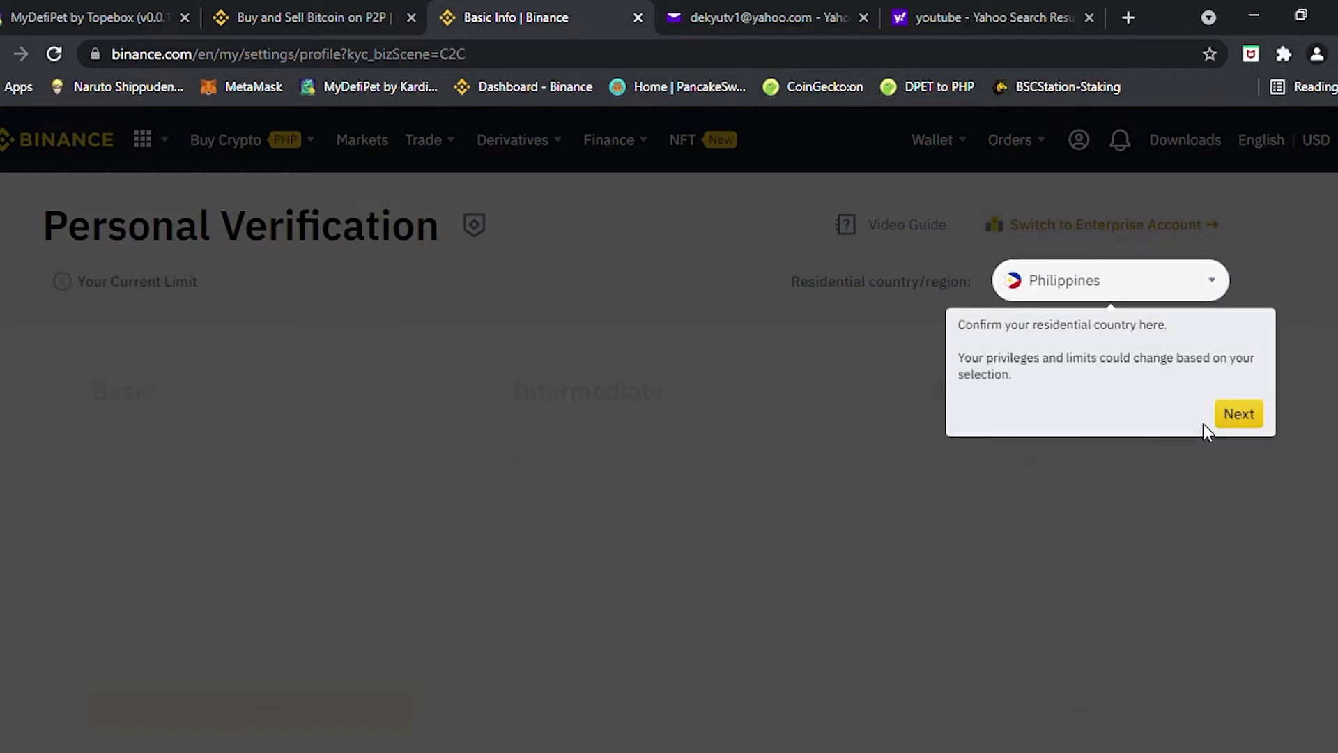
Dismiss the country tip, compare Basic and Intermediate review times, and start Basic verification
left_click(1251, 420)
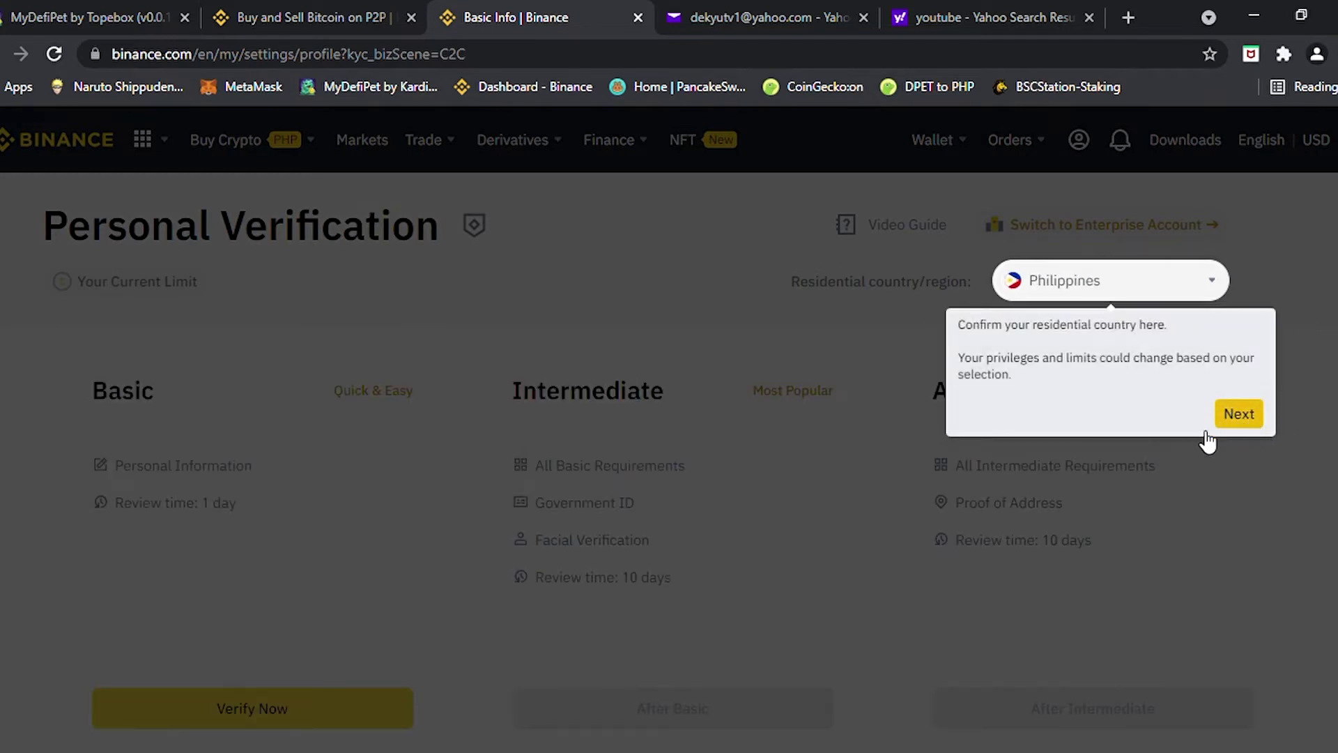
scroll(415, 603, "down", 3)
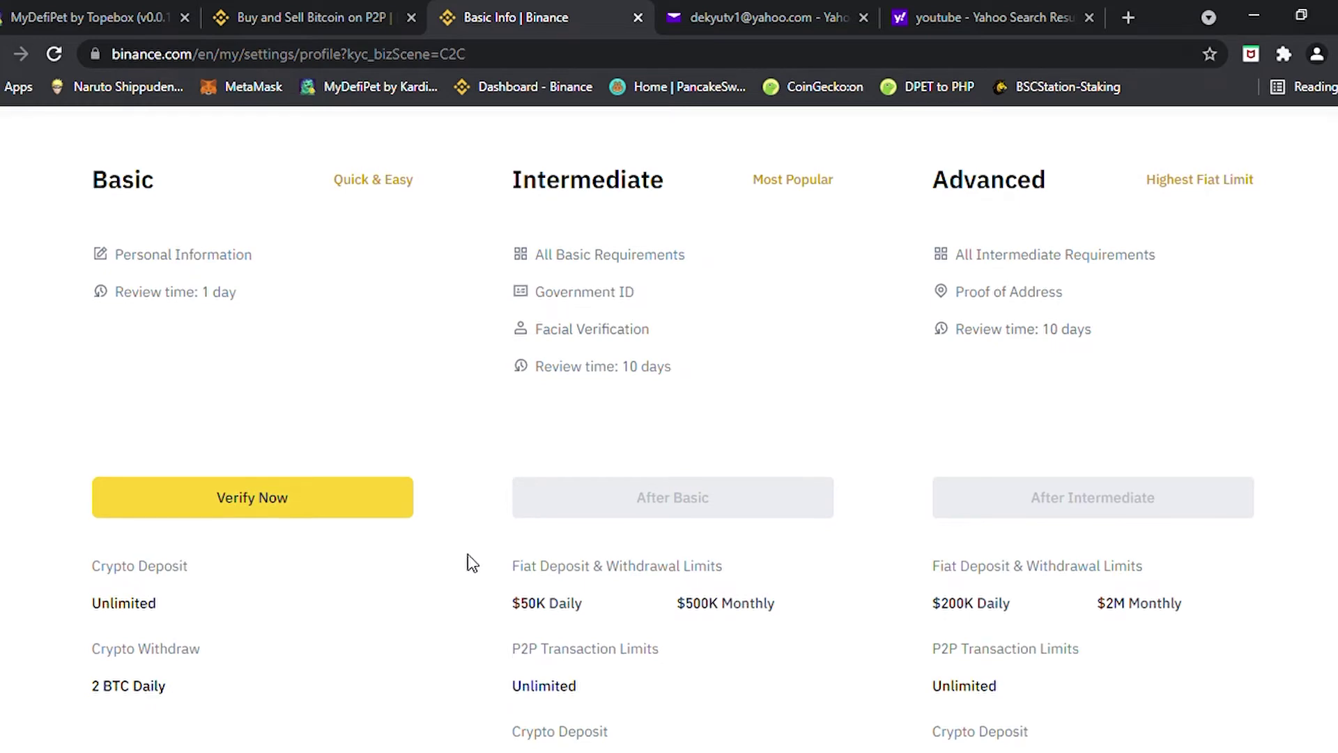
scroll(651, 564, "down", 4)
scroll(646, 554, "up", 6)
scroll(648, 546, "up", 1)
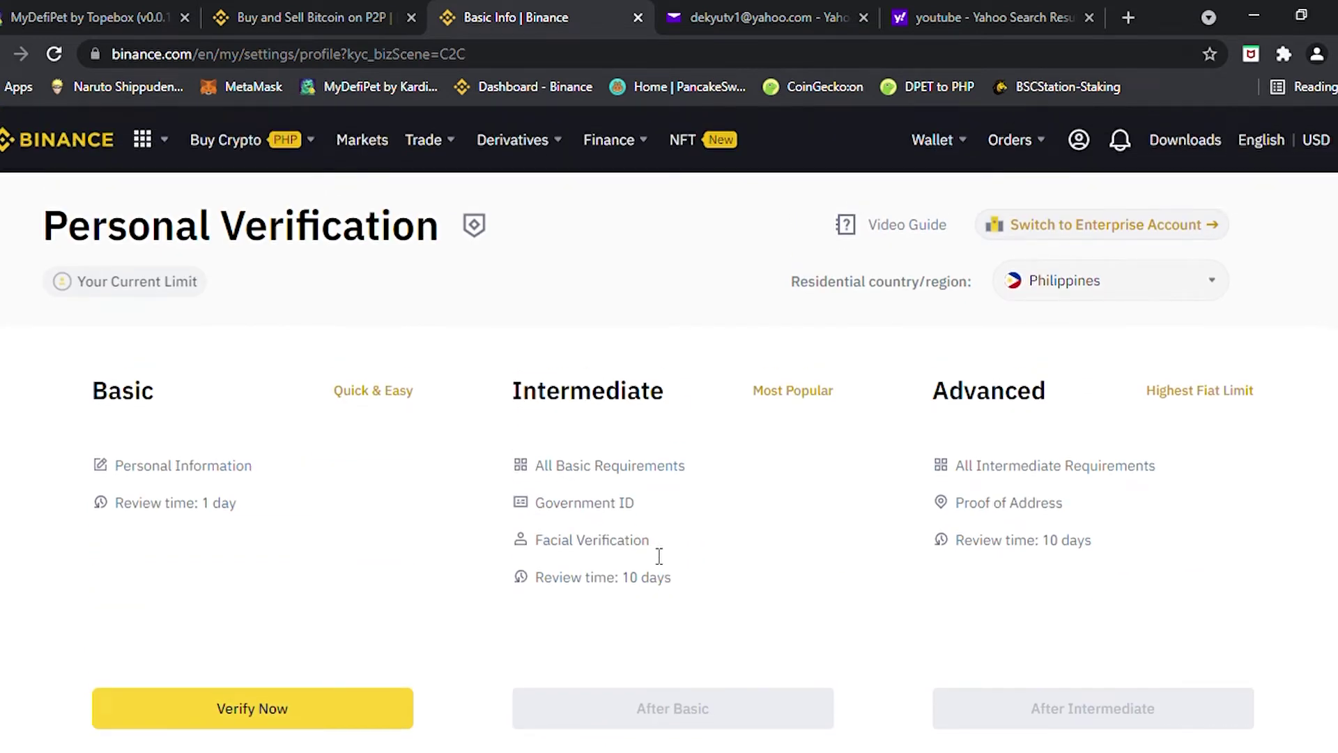
scroll(648, 558, "down", 1)
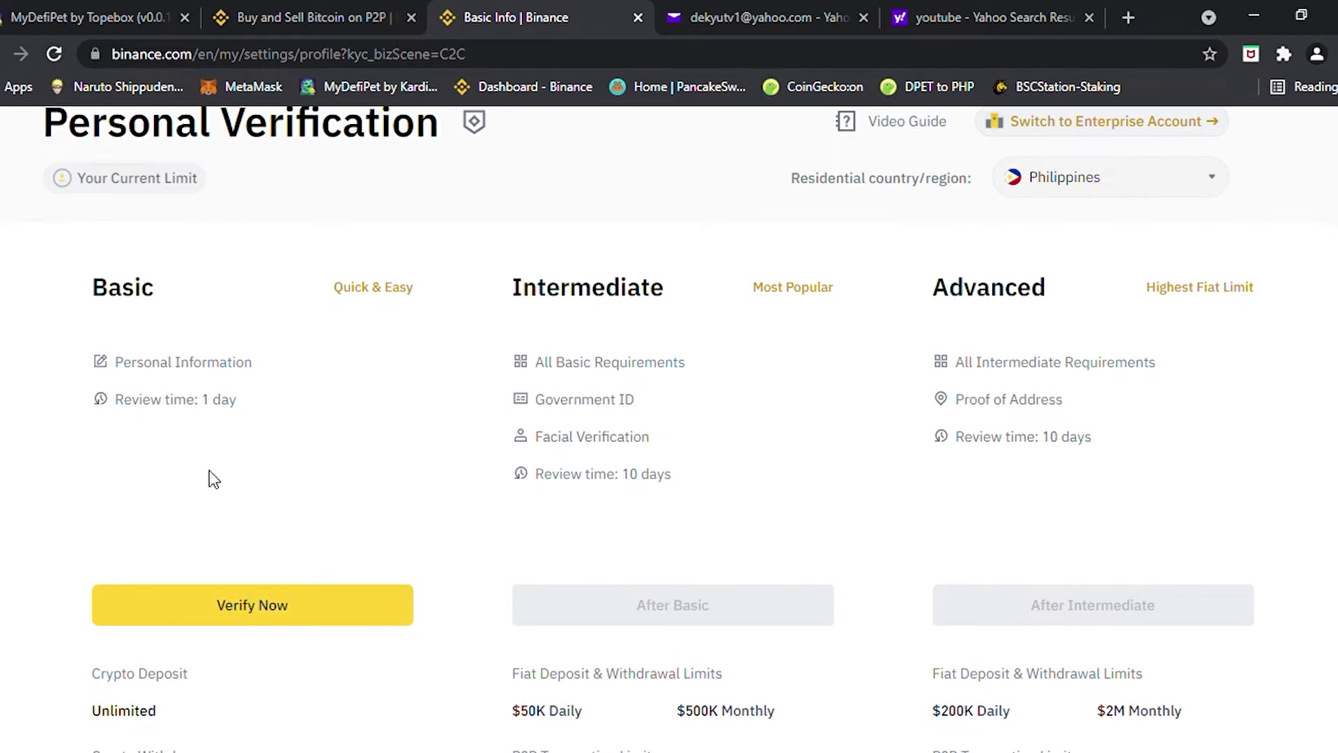
left_click_drag(215, 406, 251, 409)
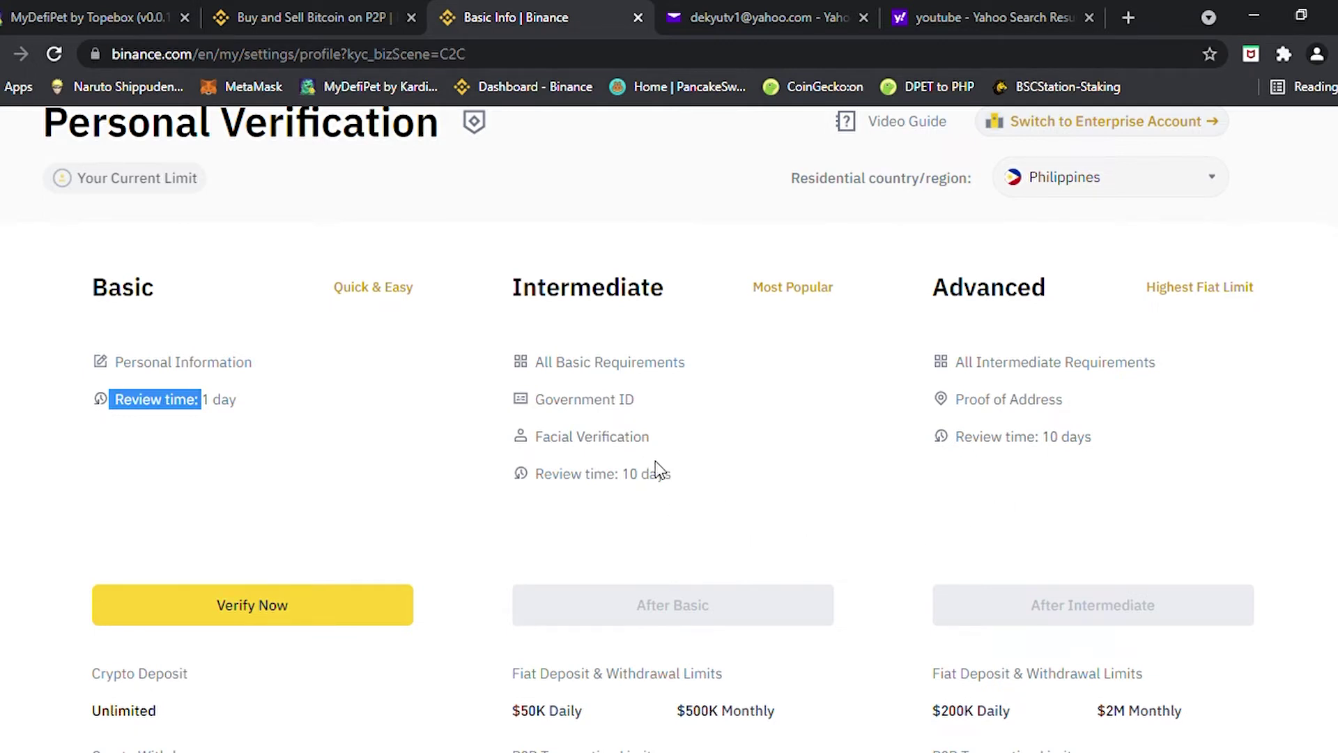
triple_click(618, 474)
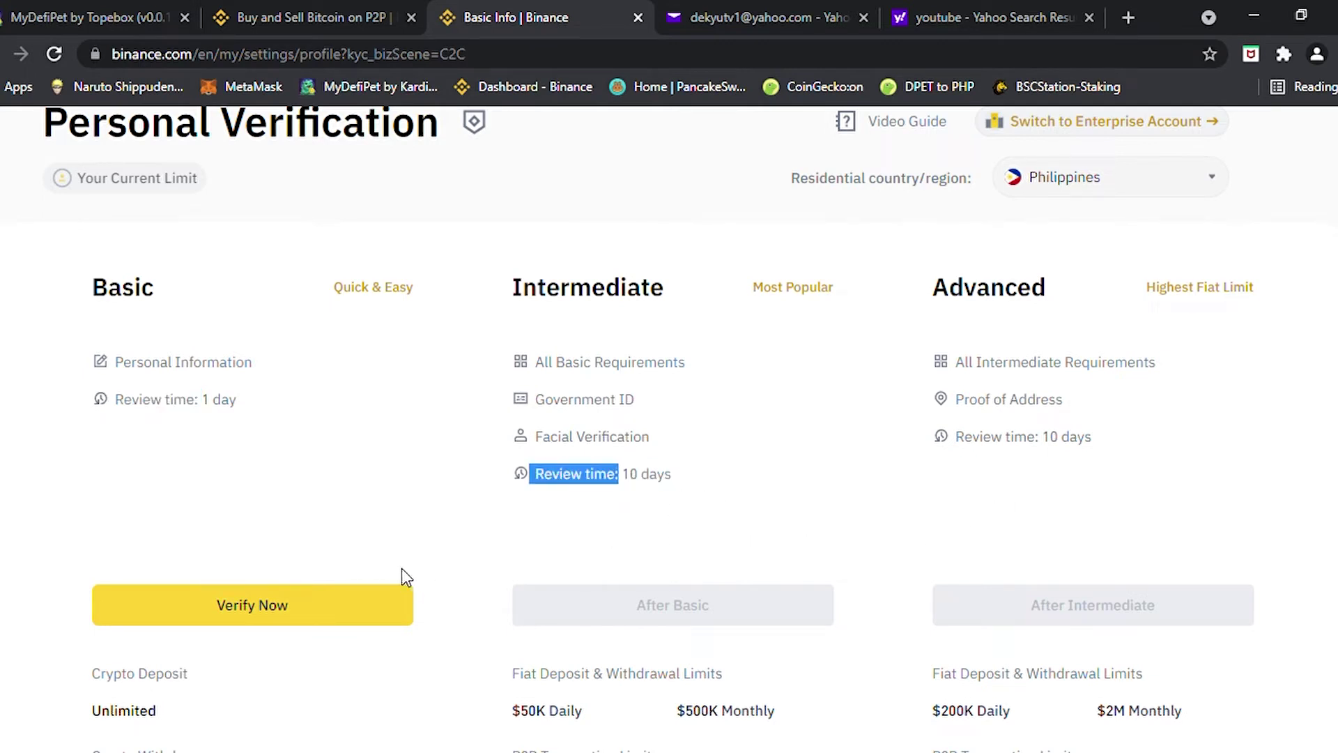
left_click(223, 612)
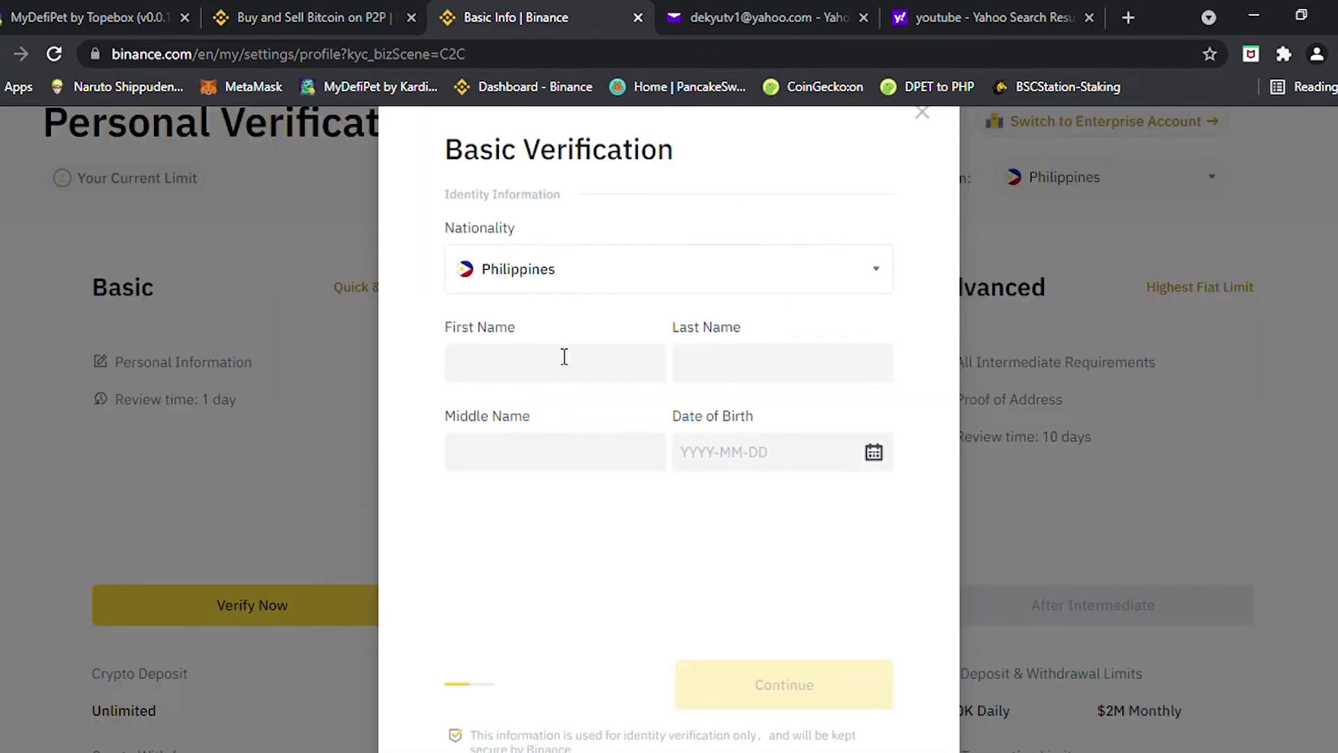
Click into the First and Last Name fields, then close Basic Verification with both left blank
left_click(563, 361)
left_click(722, 374)
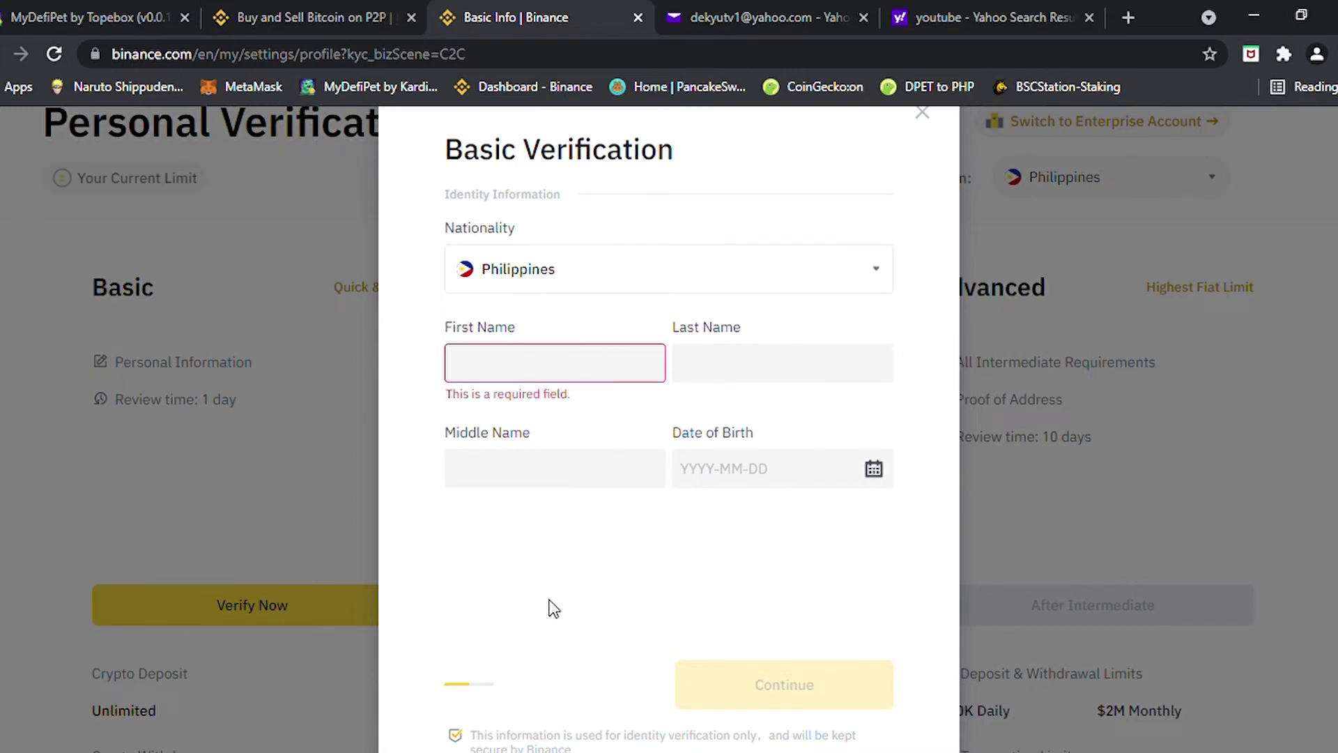
left_click_drag(517, 439, 802, 551)
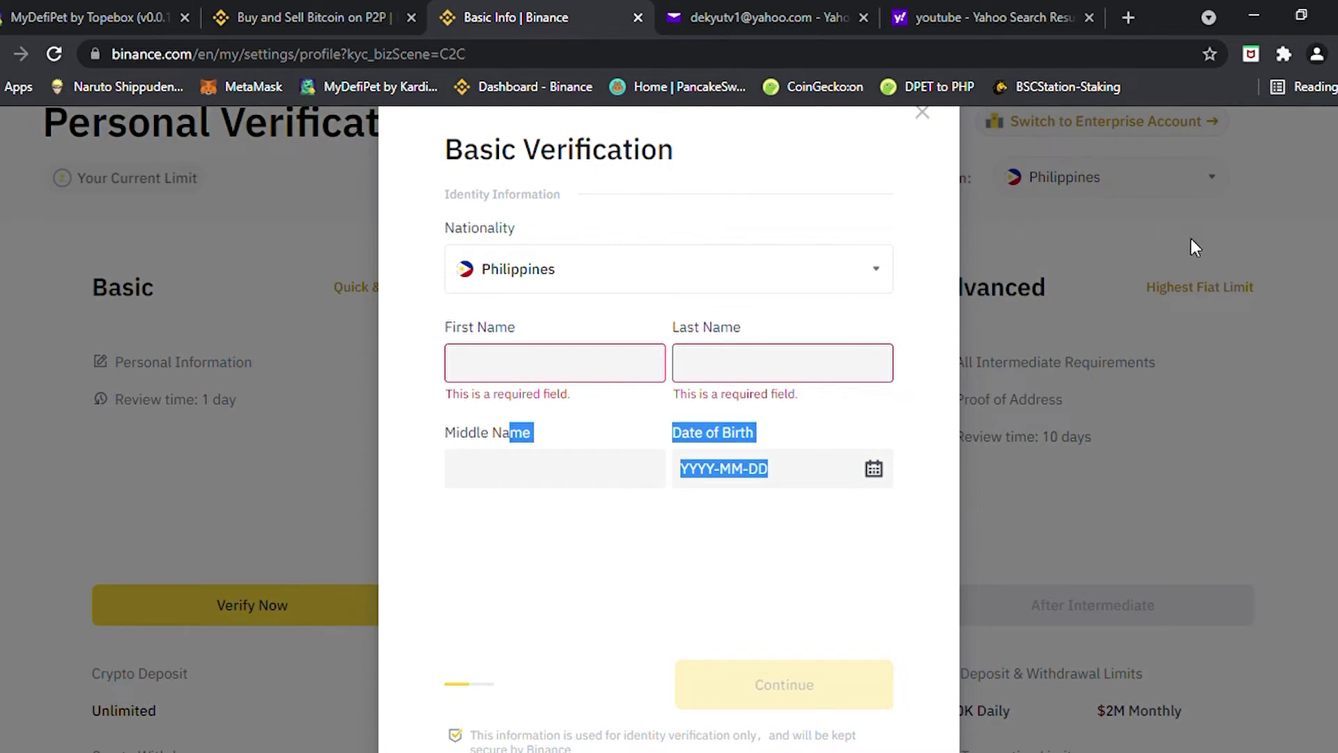
left_click(923, 114)
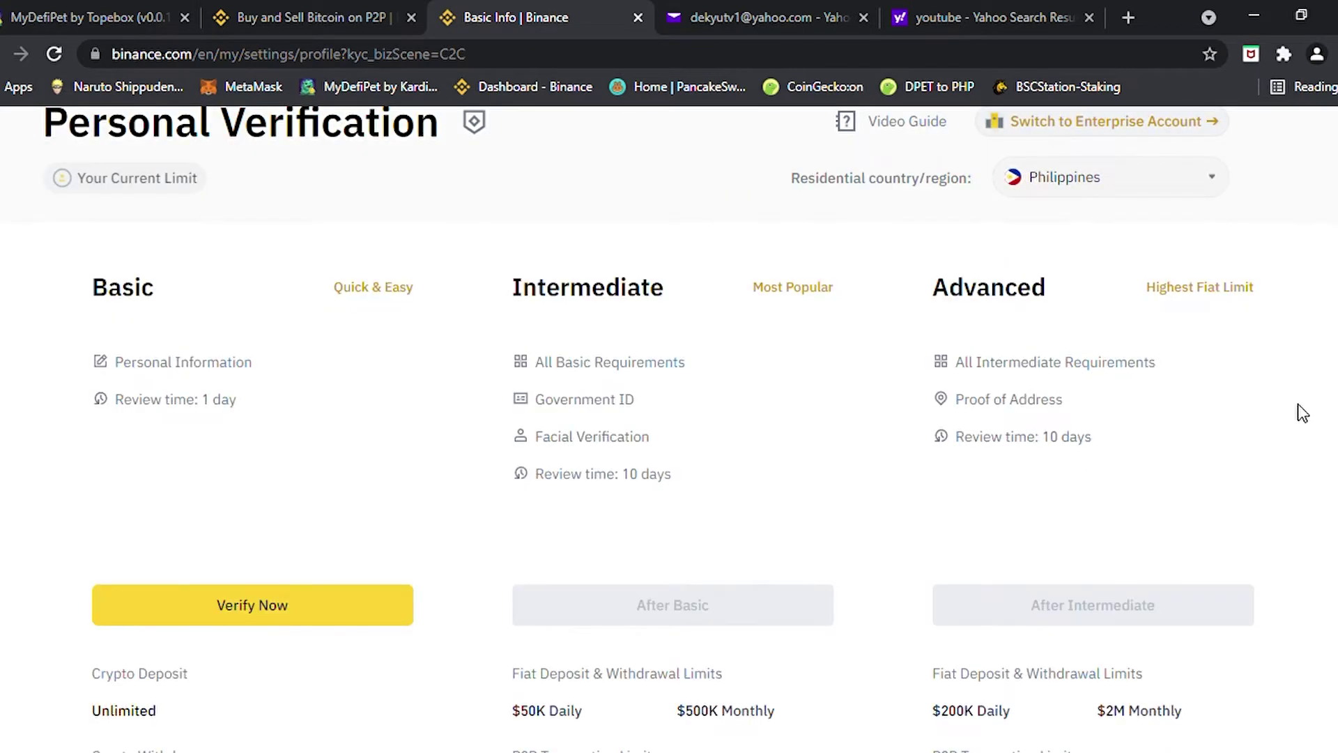
Log out of Binance through the profile menu in the page header
scroll(1106, 224, "up", 2)
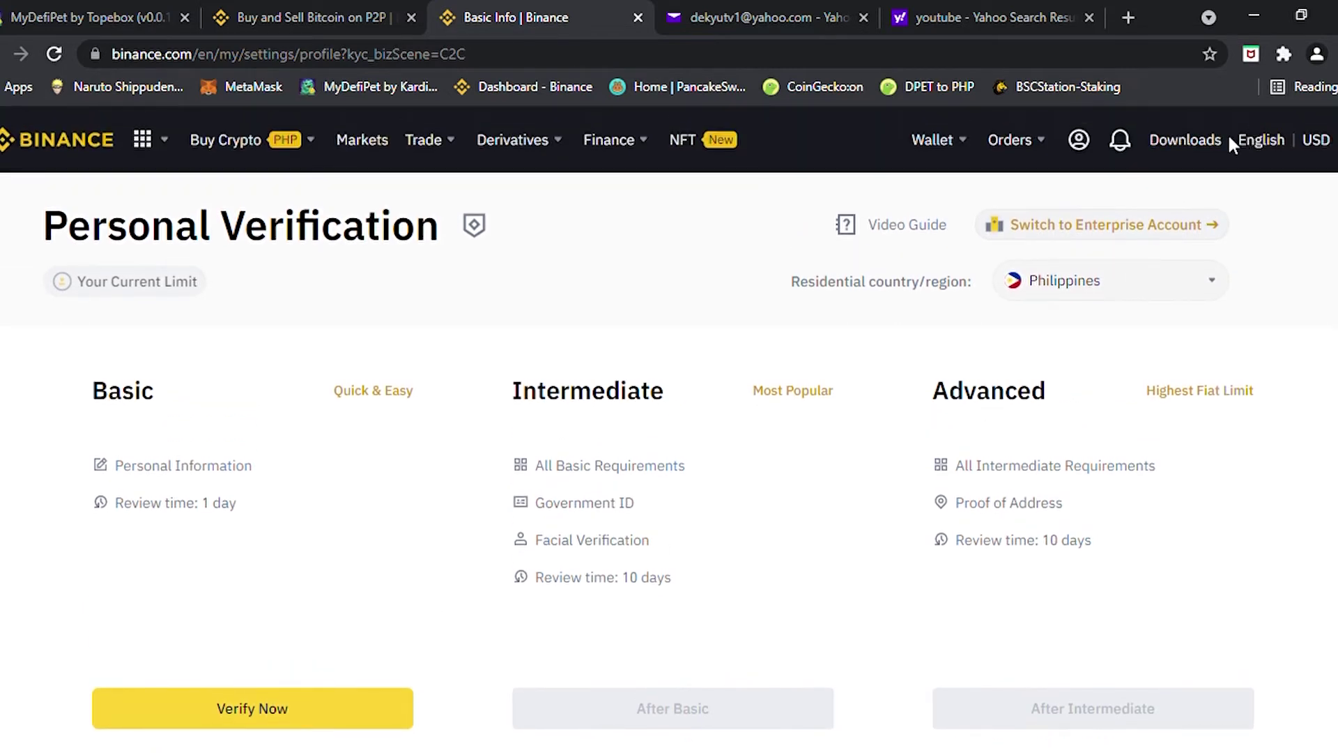
mouse_move(942, 147)
mouse_move(1092, 139)
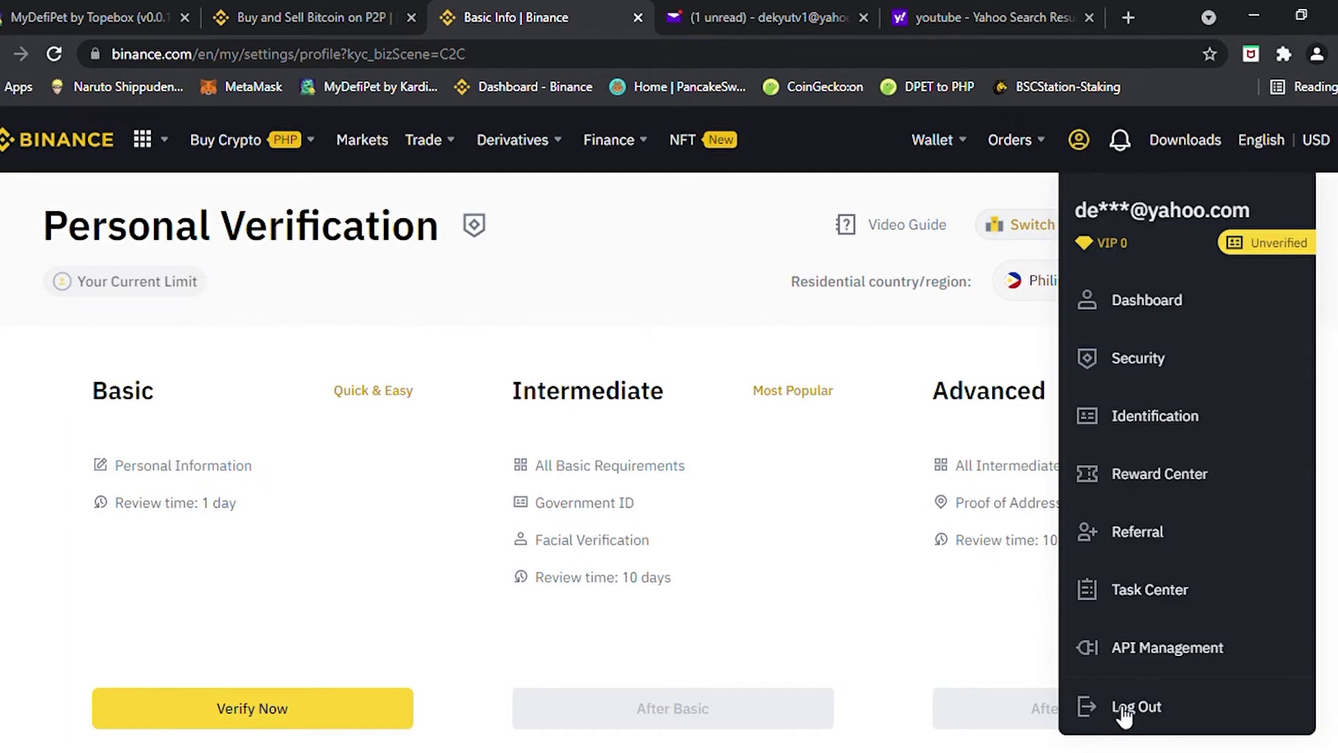
left_click(1123, 710)
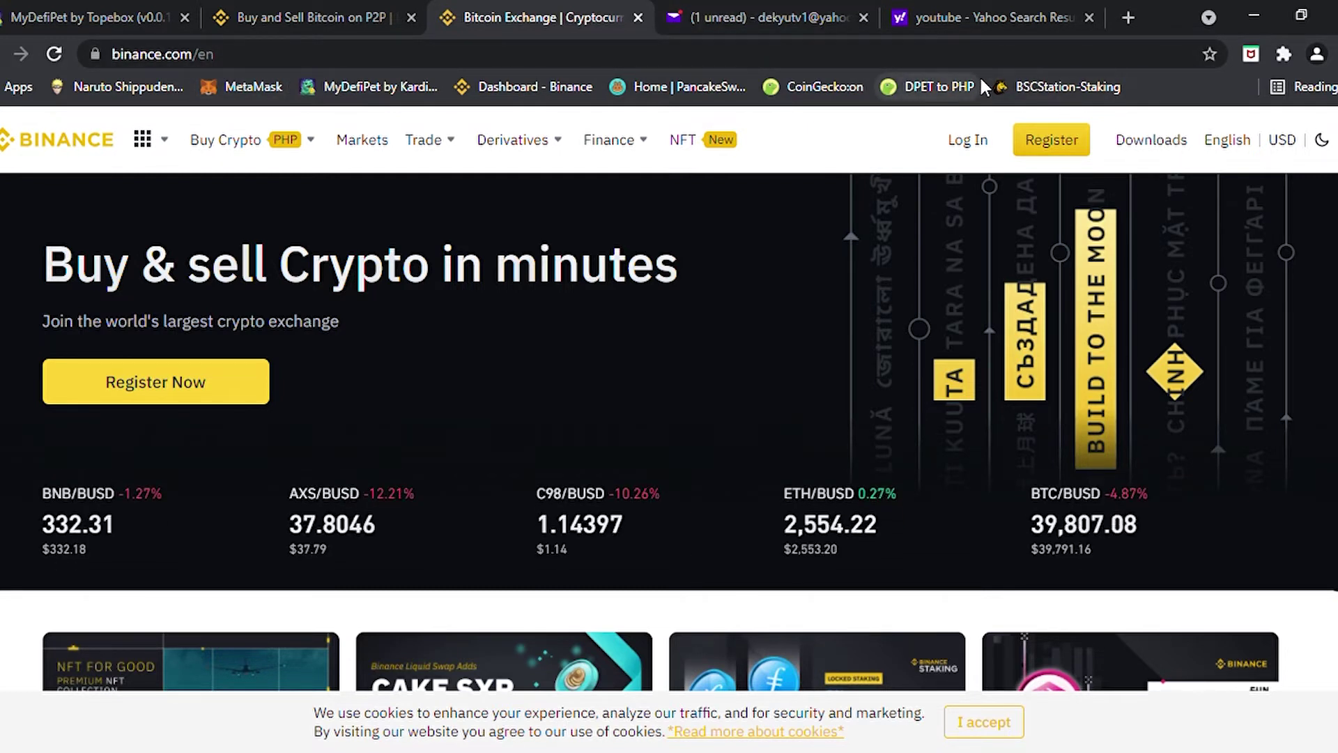
In a new Chrome tab, search for metamask.io from the address bar
left_click(1129, 17)
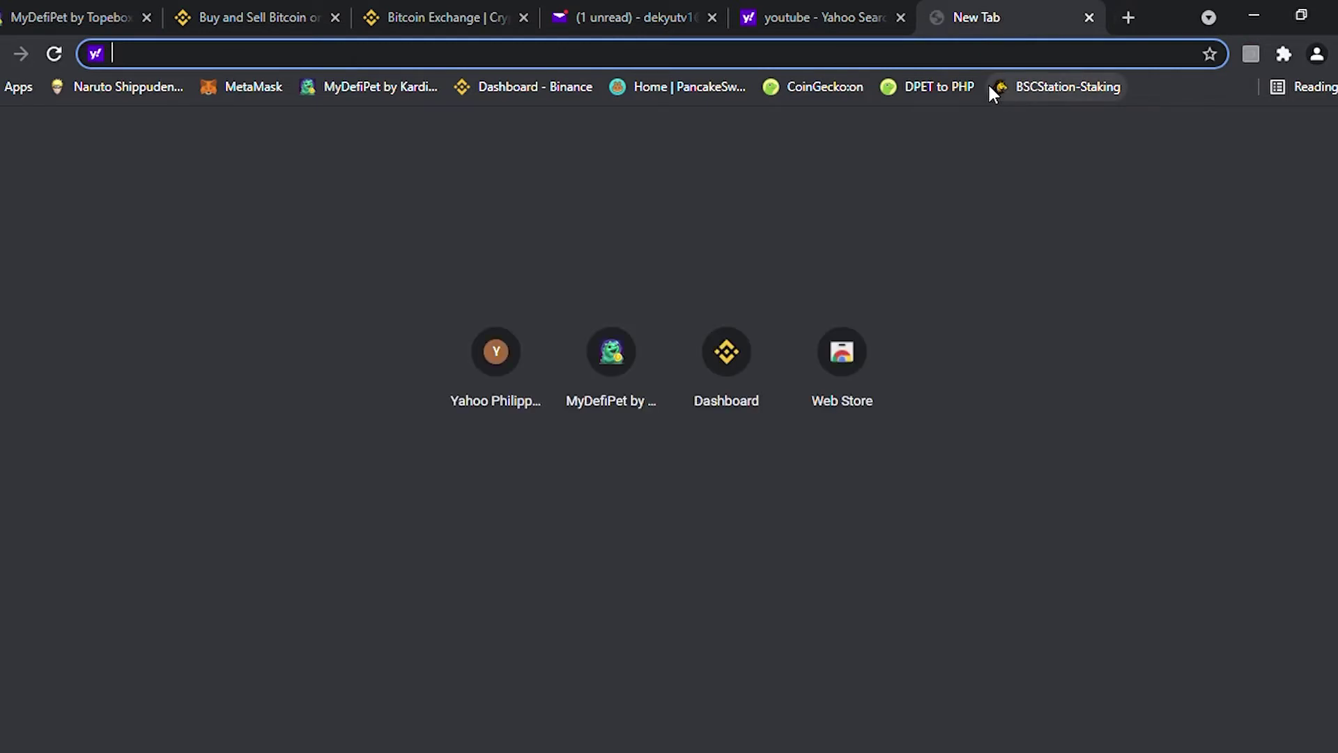
type("metamask..")
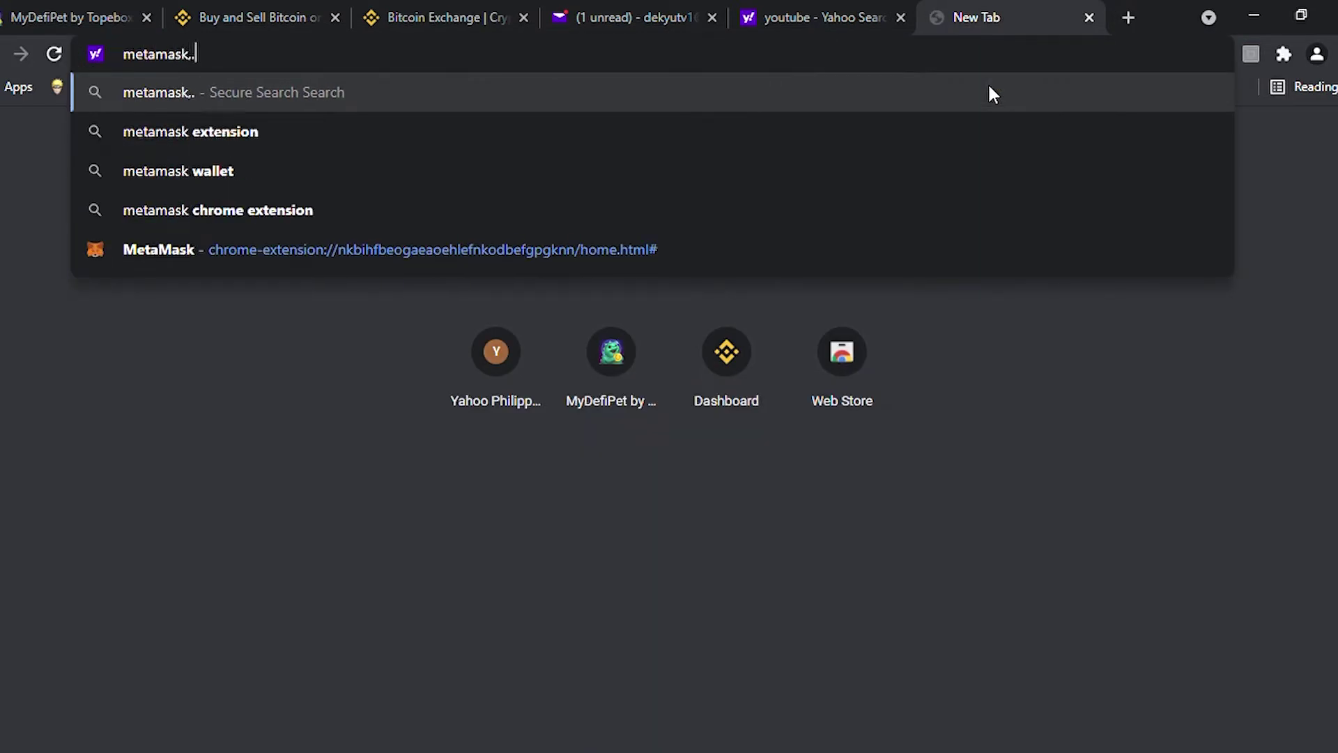
key("BackSpace")
type("io")
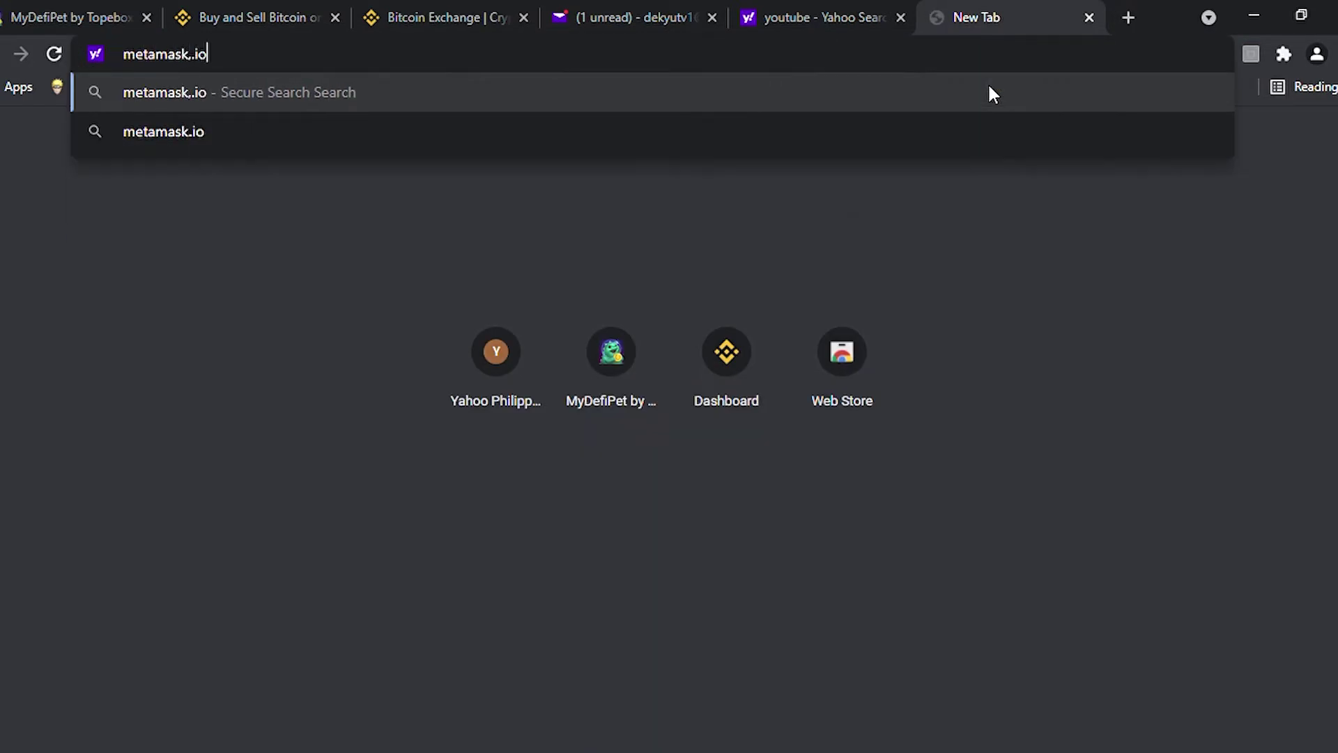
key("Return")
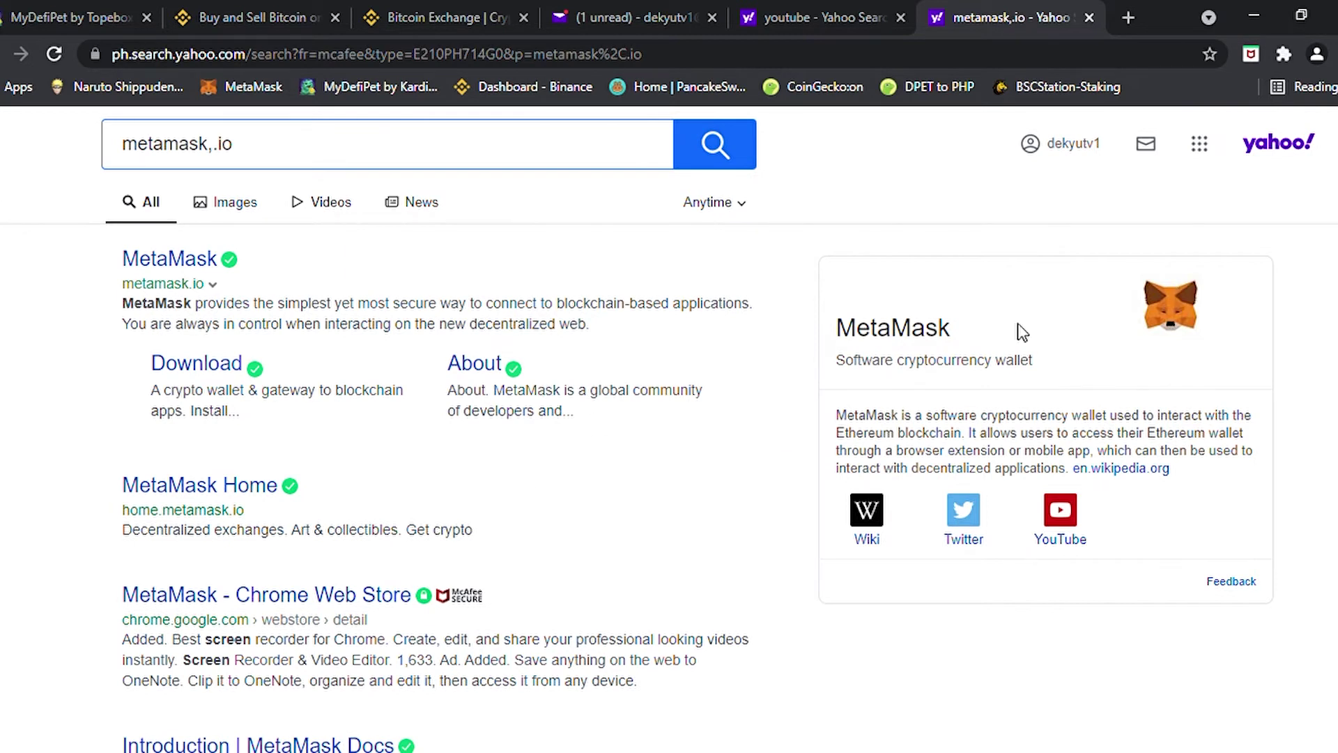
mouse_move(516, 369)
Open the official metamask.io site and go to its Download page
left_click(156, 263)
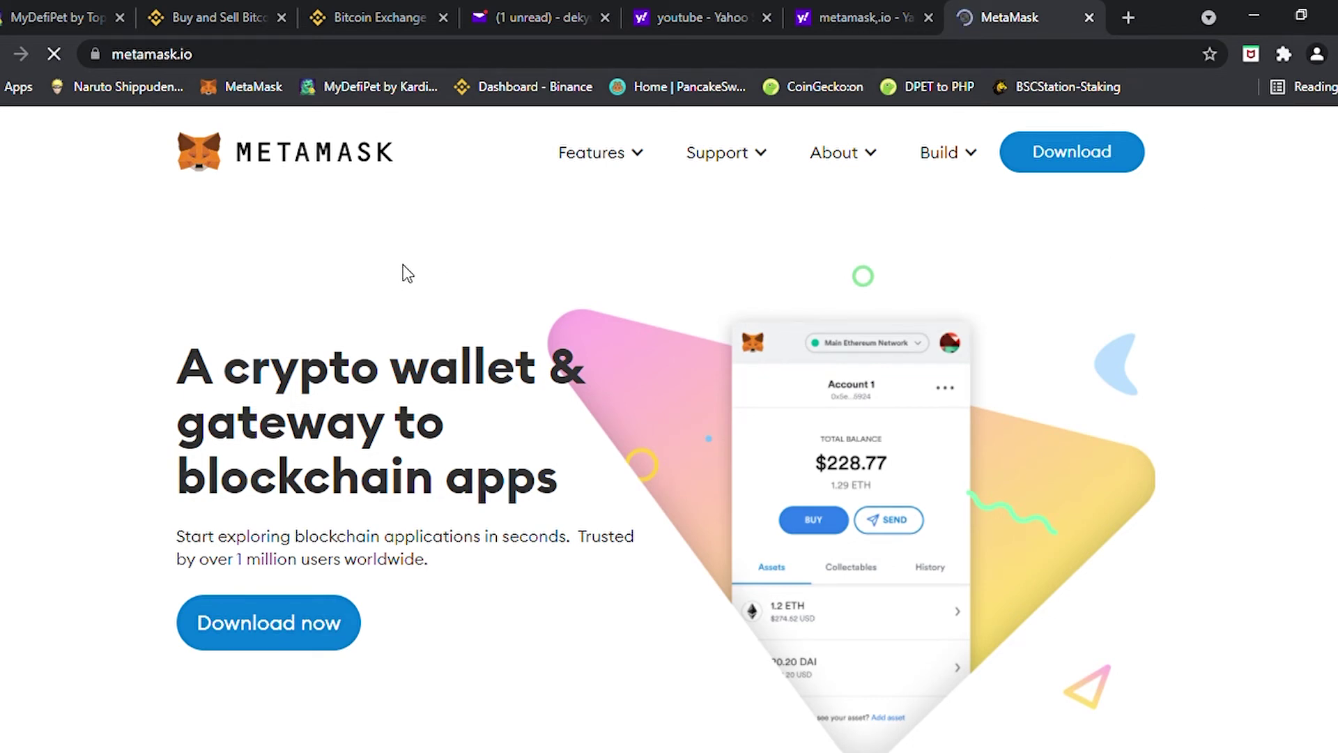
left_click(320, 637)
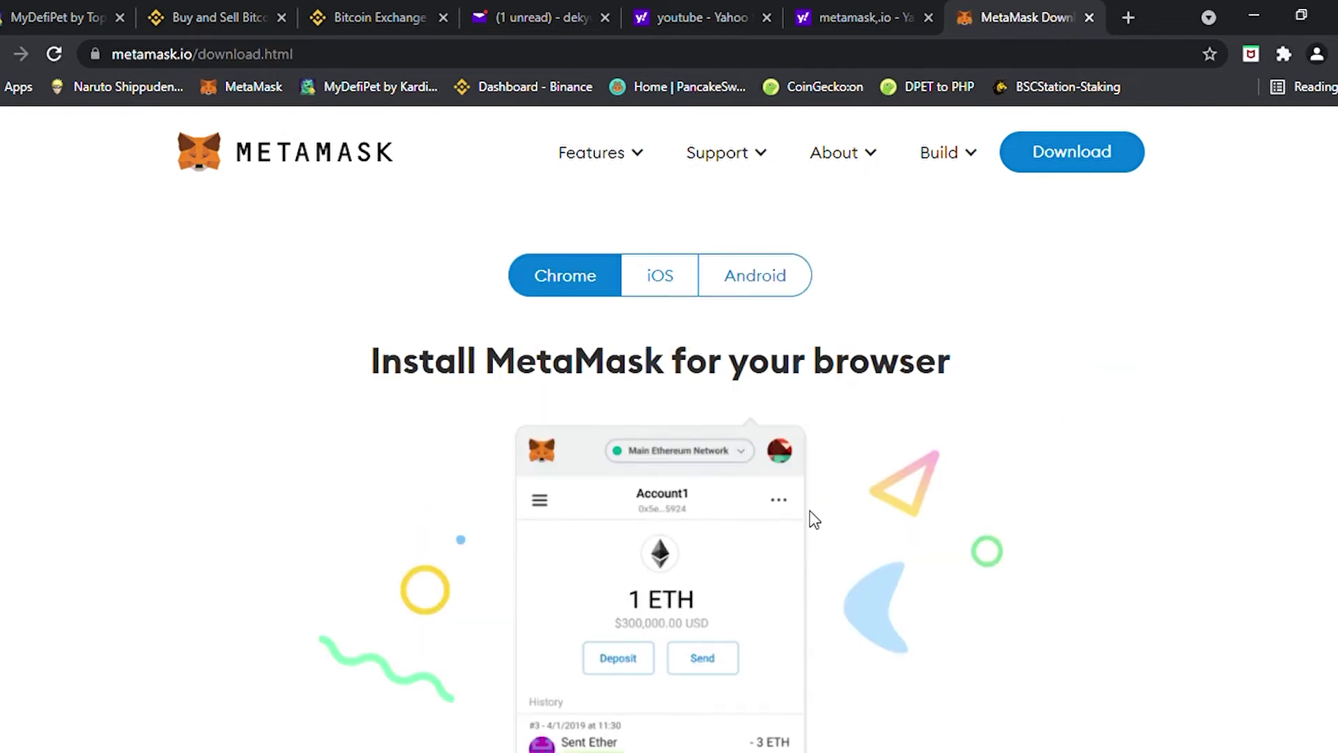
scroll(816, 505, "down", 3)
scroll(818, 514, "up", 3)
Compare the iOS and Android options, then open the Chrome Web Store listing for MetaMask
left_click(671, 276)
left_click(755, 282)
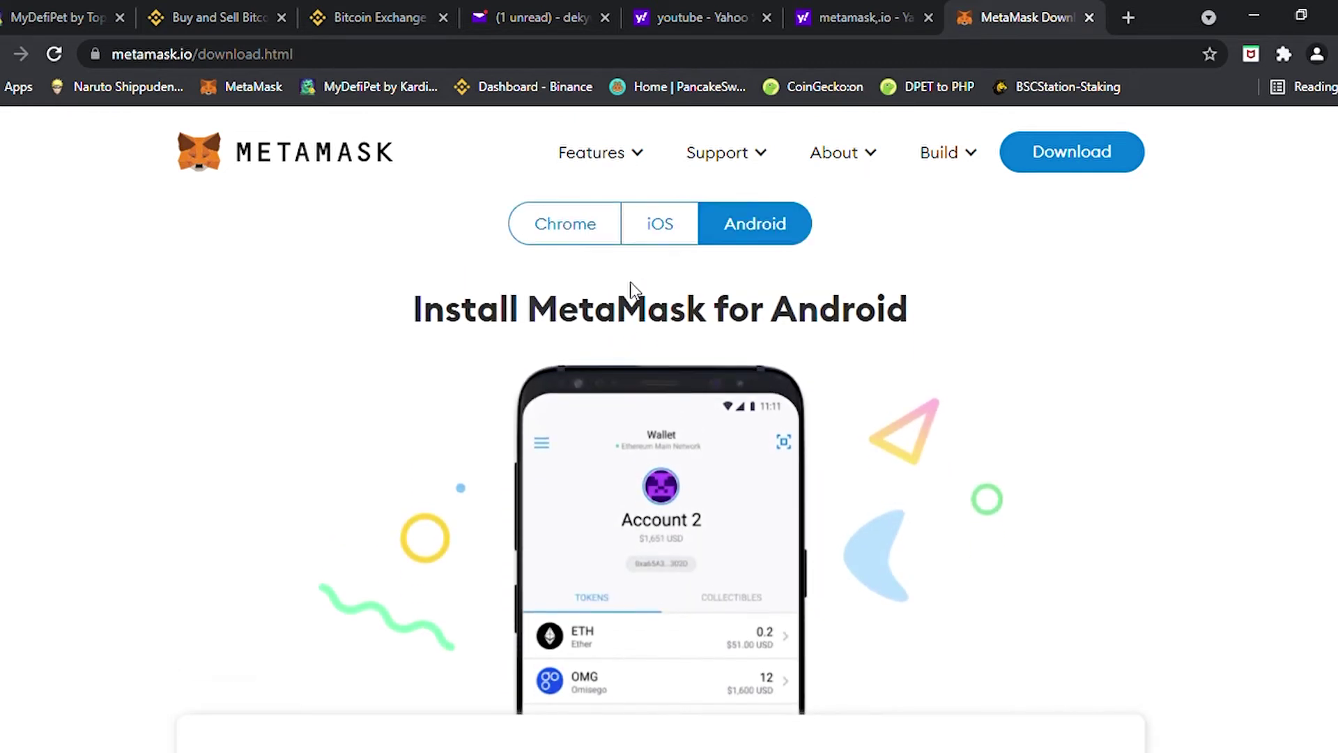
left_click(597, 281)
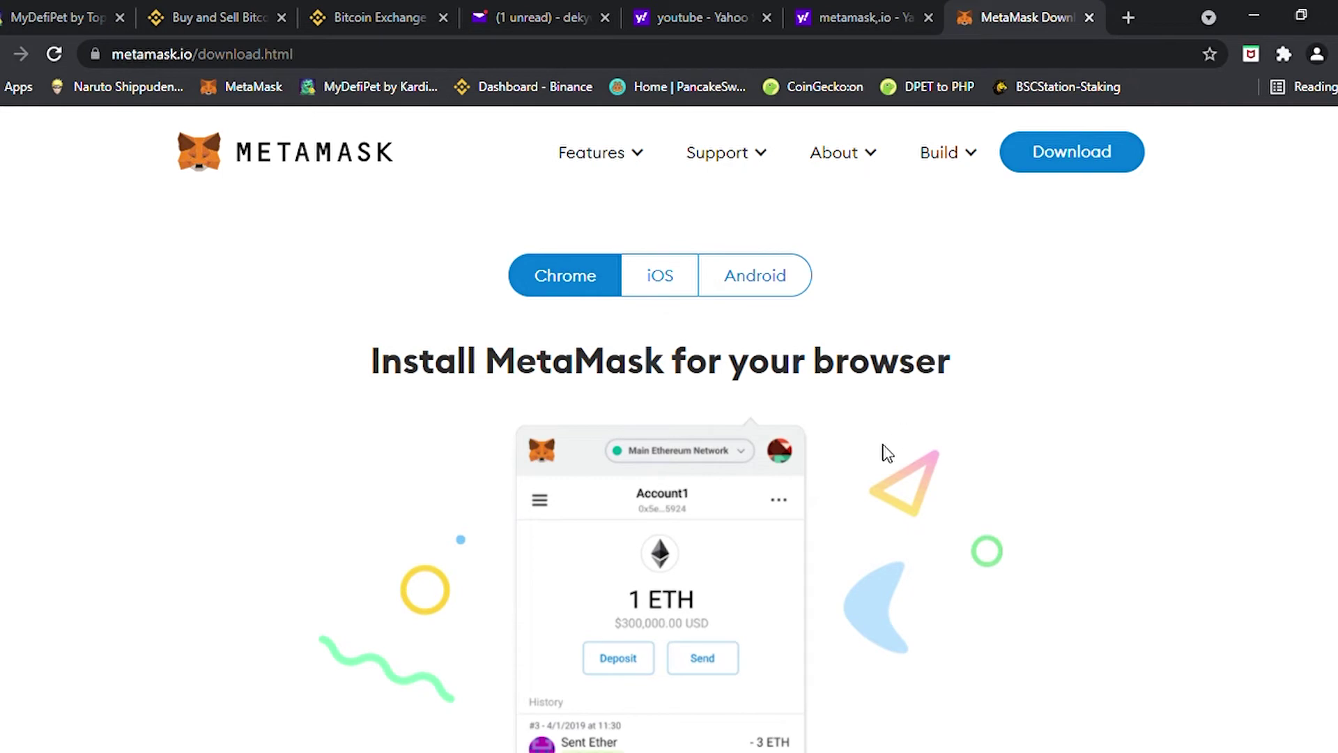
scroll(883, 446, "down", 2)
scroll(821, 442, "down", 5)
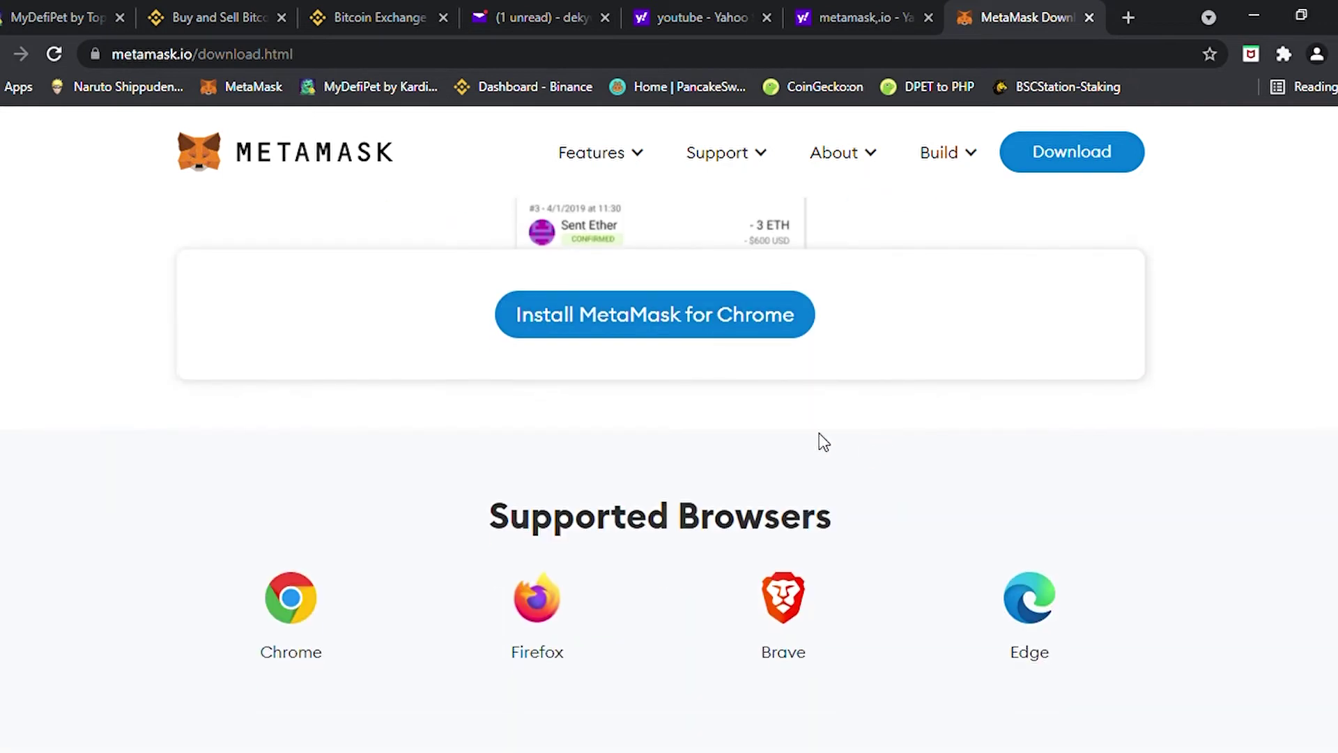
scroll(824, 442, "up", 3)
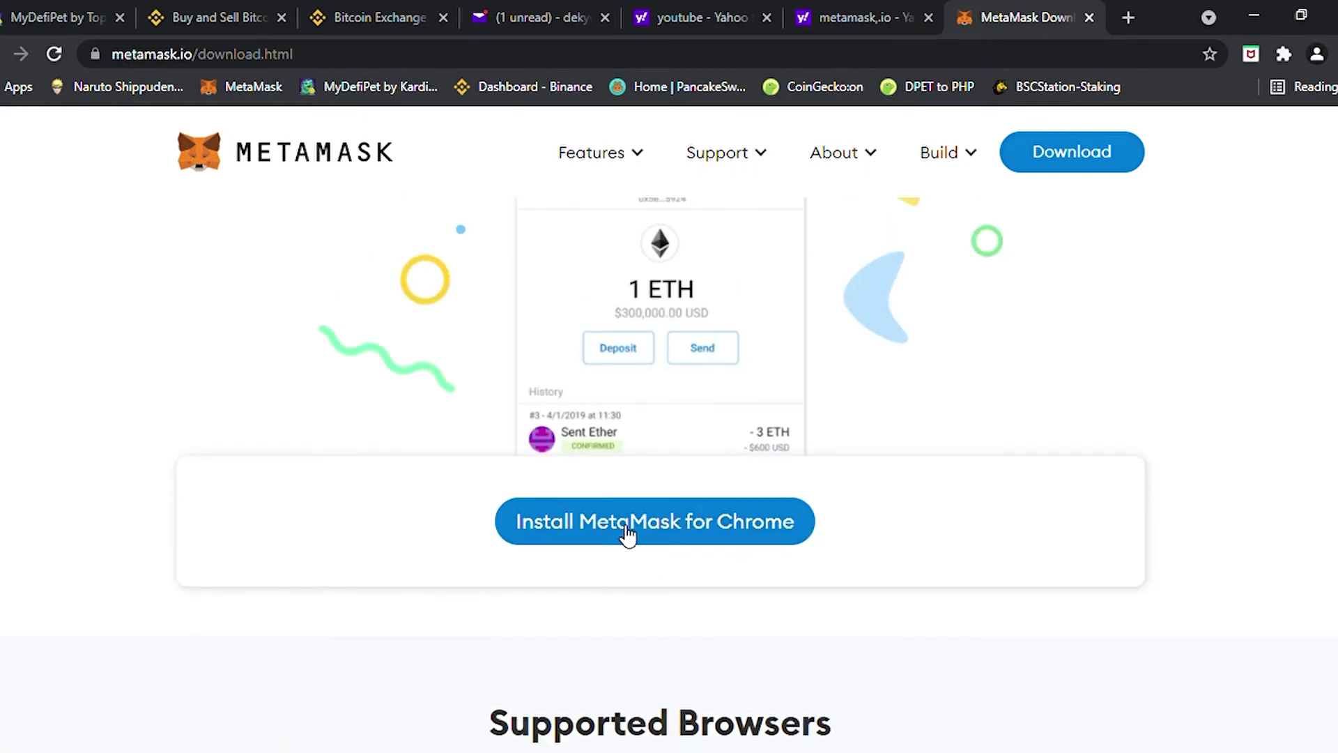
left_click(625, 533)
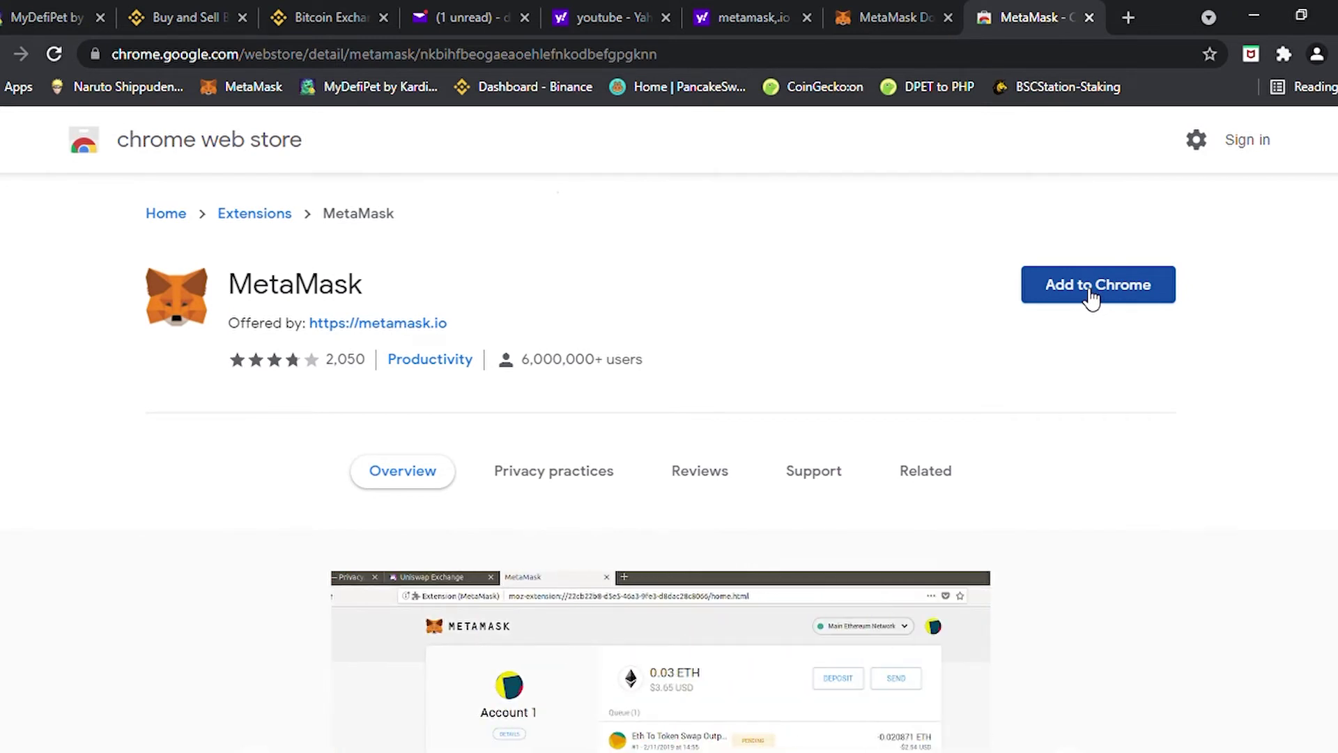
Add the MetaMask extension to Chrome from its Web Store listing
left_click(1091, 299)
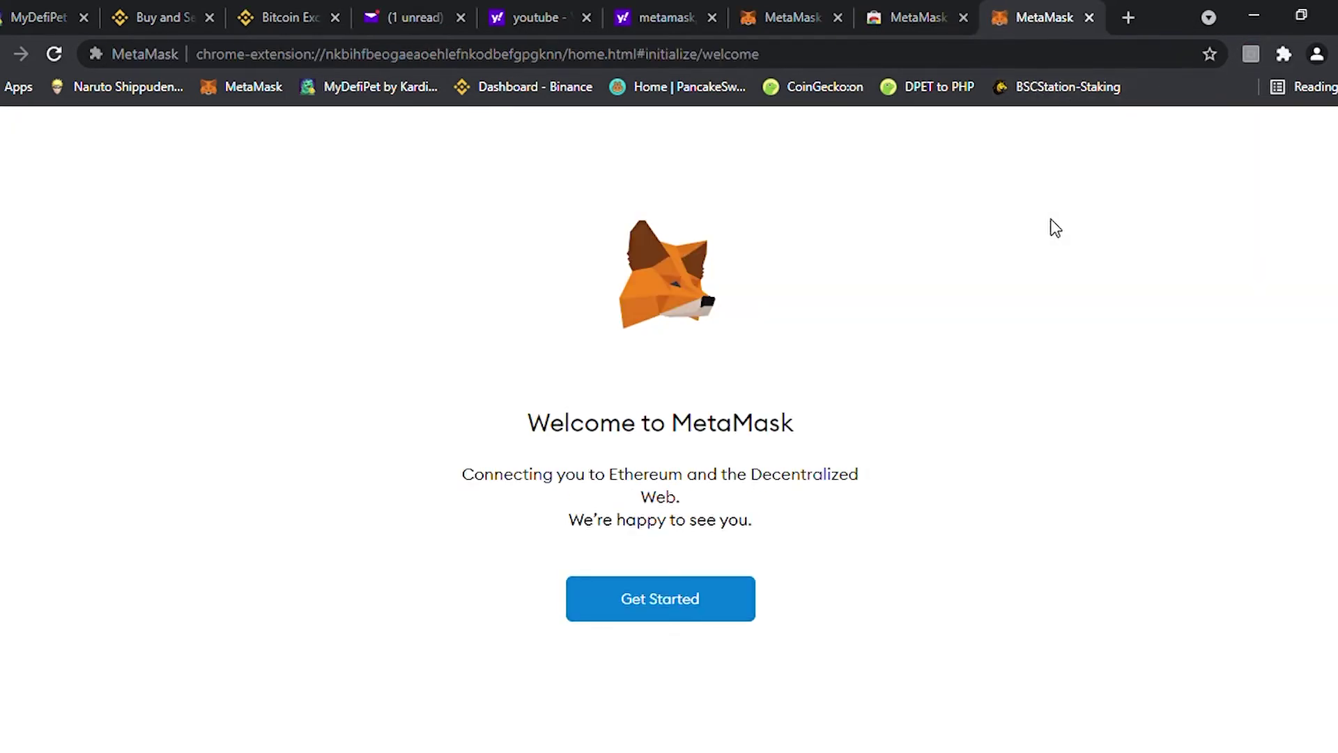
Begin MetaMask setup, choose Create a Wallet, and accept the Help Us Improve MetaMask request
left_click(647, 616)
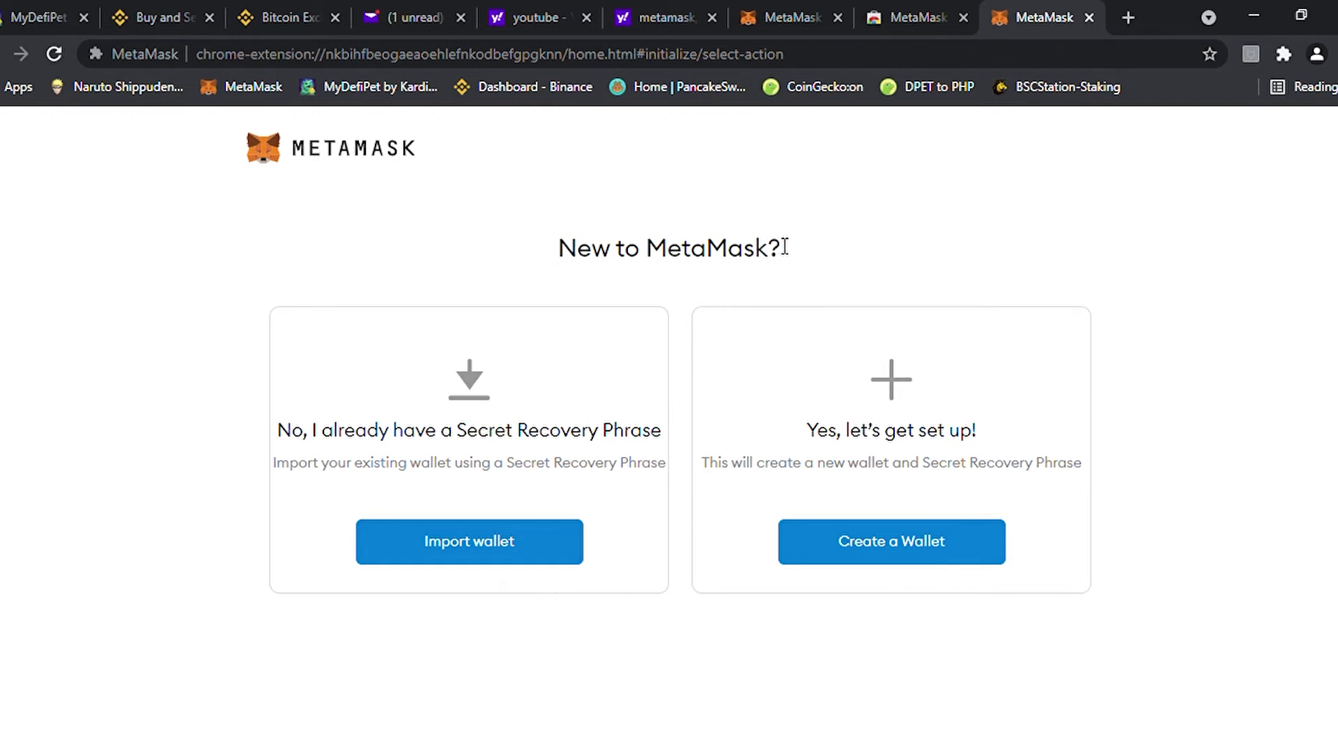
left_click(861, 550)
scroll(414, 570, "down", 1)
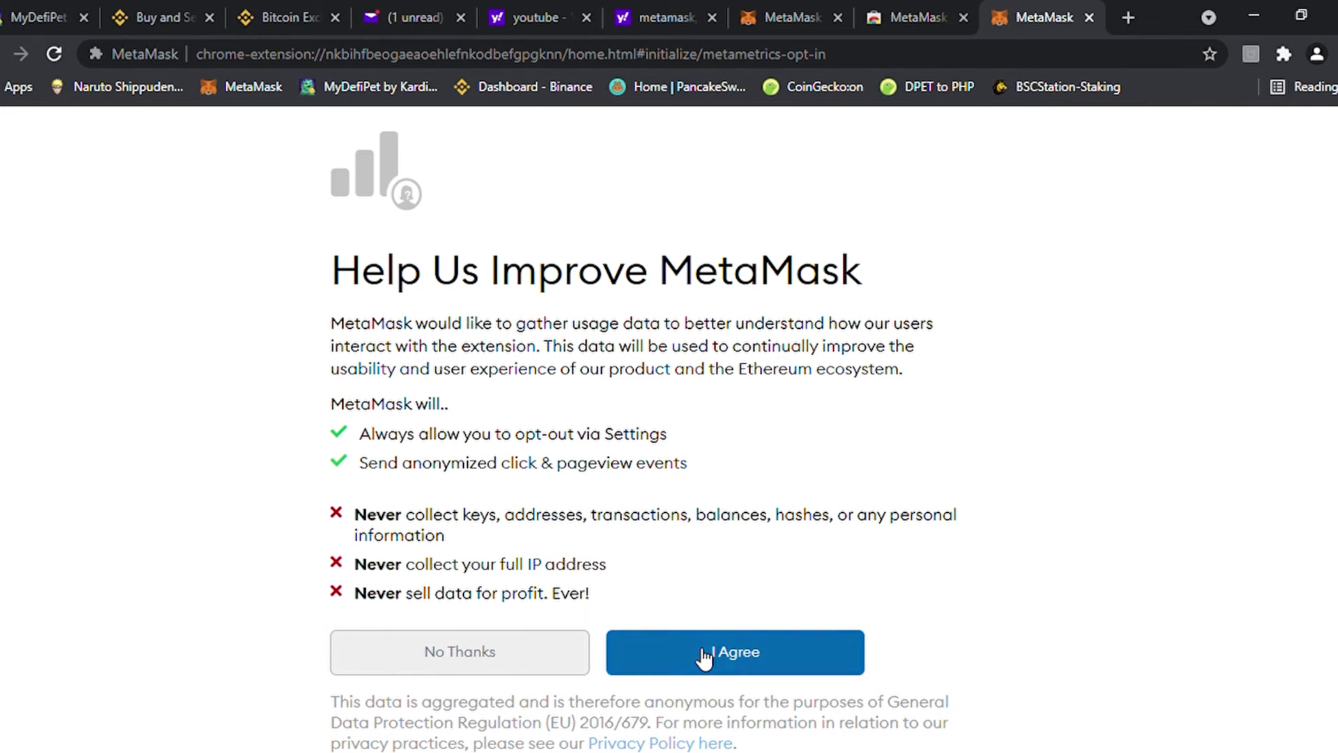
left_click(532, 651)
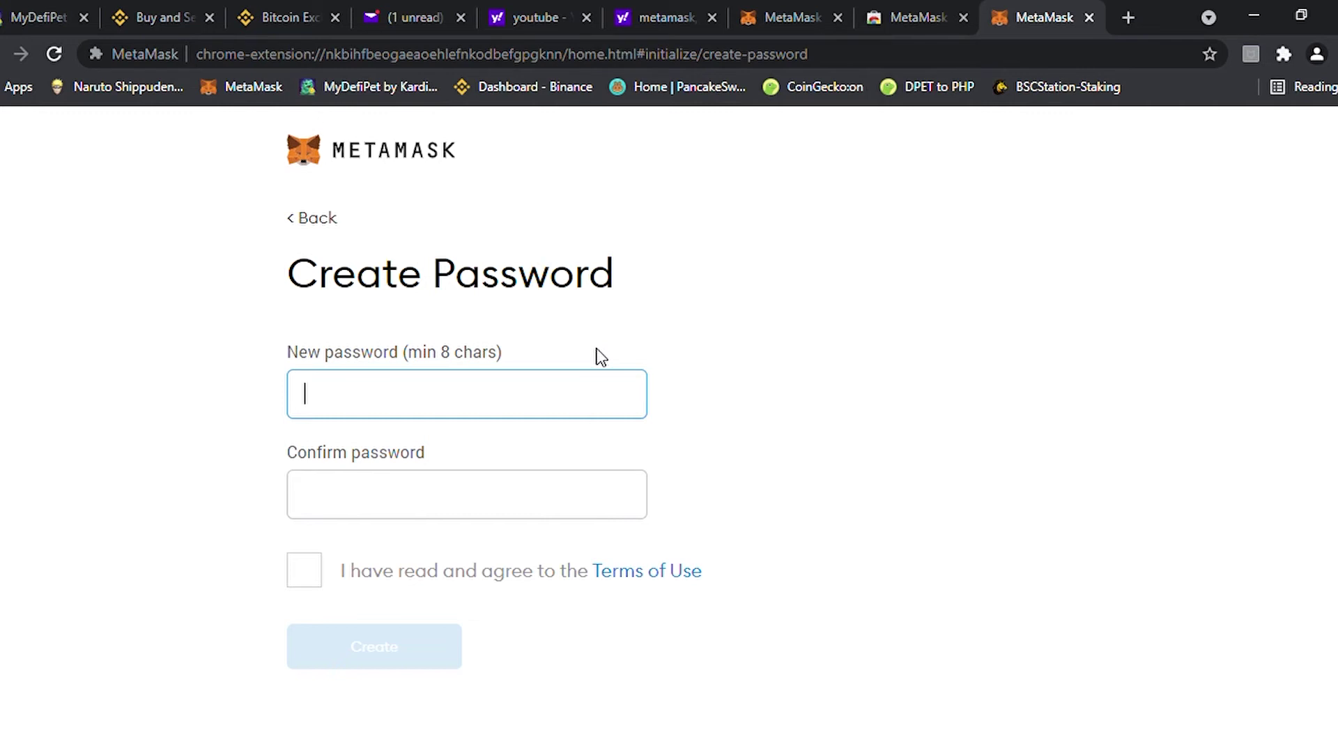
Enter and confirm a new wallet password, accept the Terms of Use, and create the wallet
type("••••")
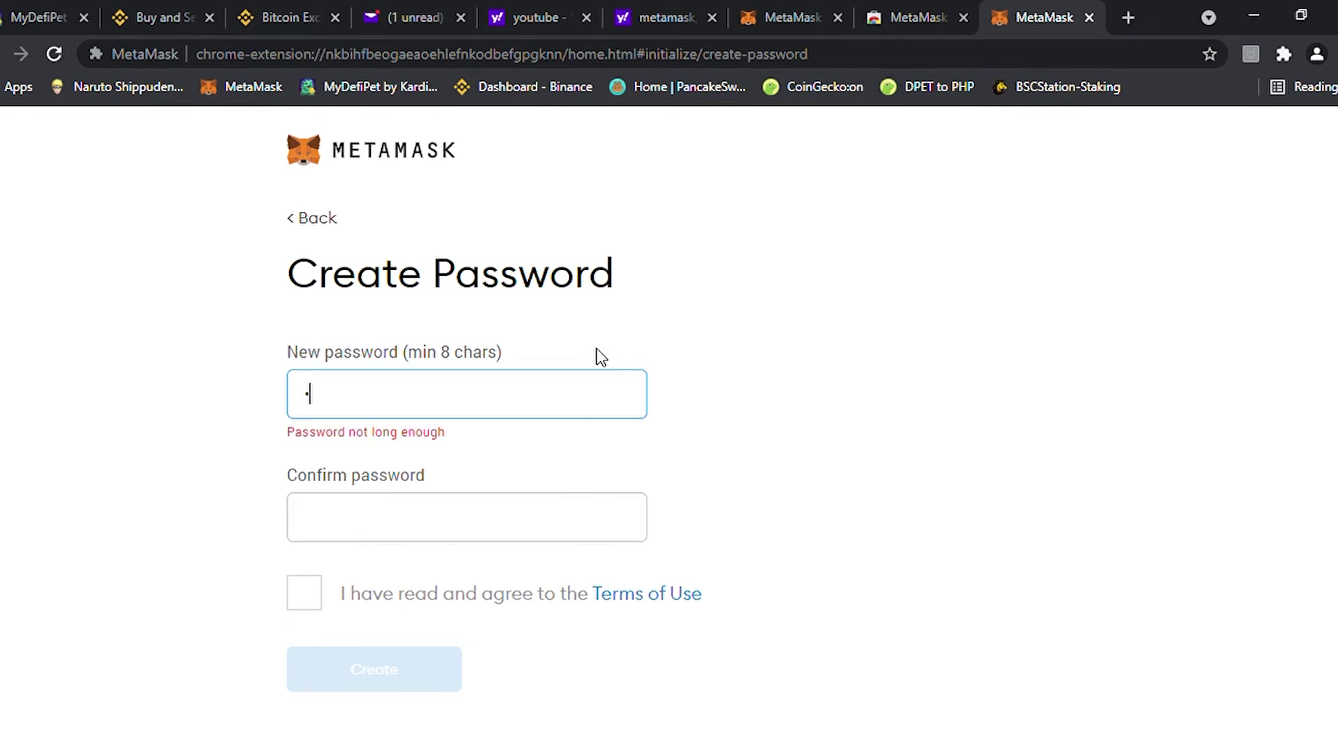
type("•••••")
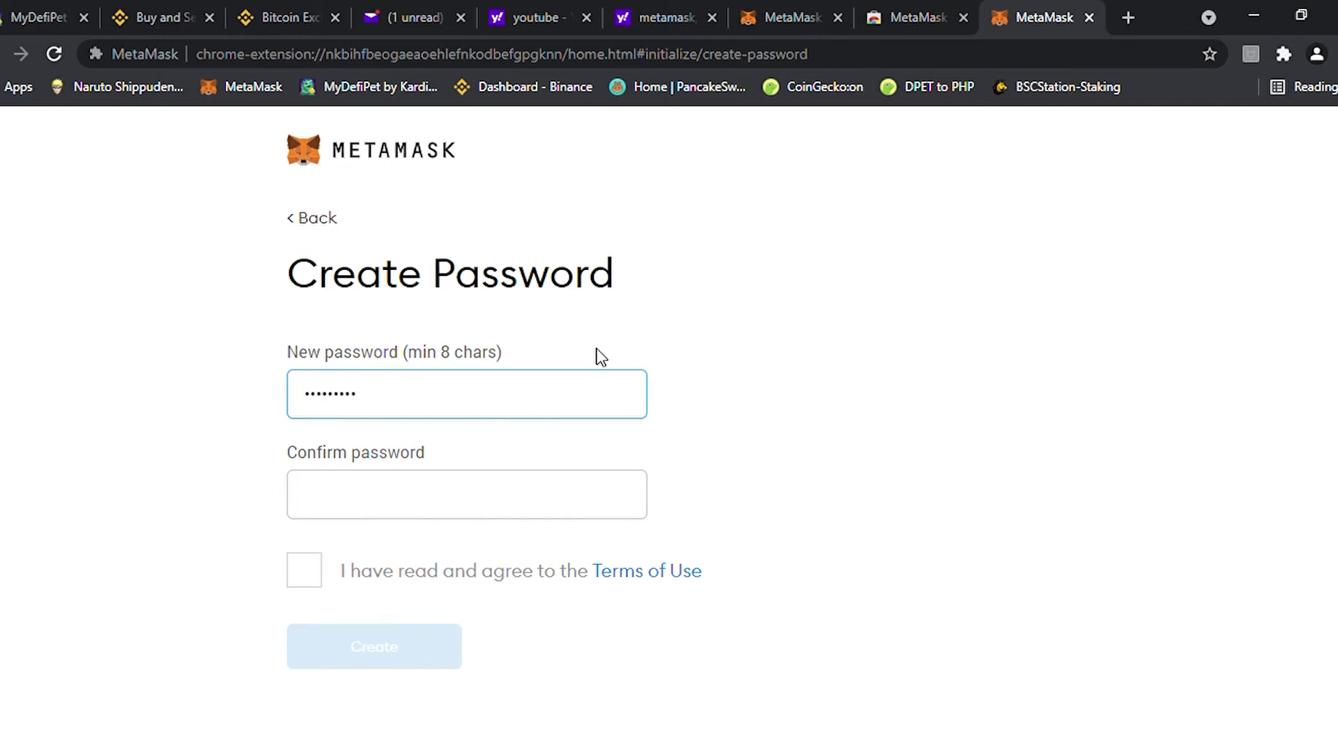
key("Tab")
type("••")
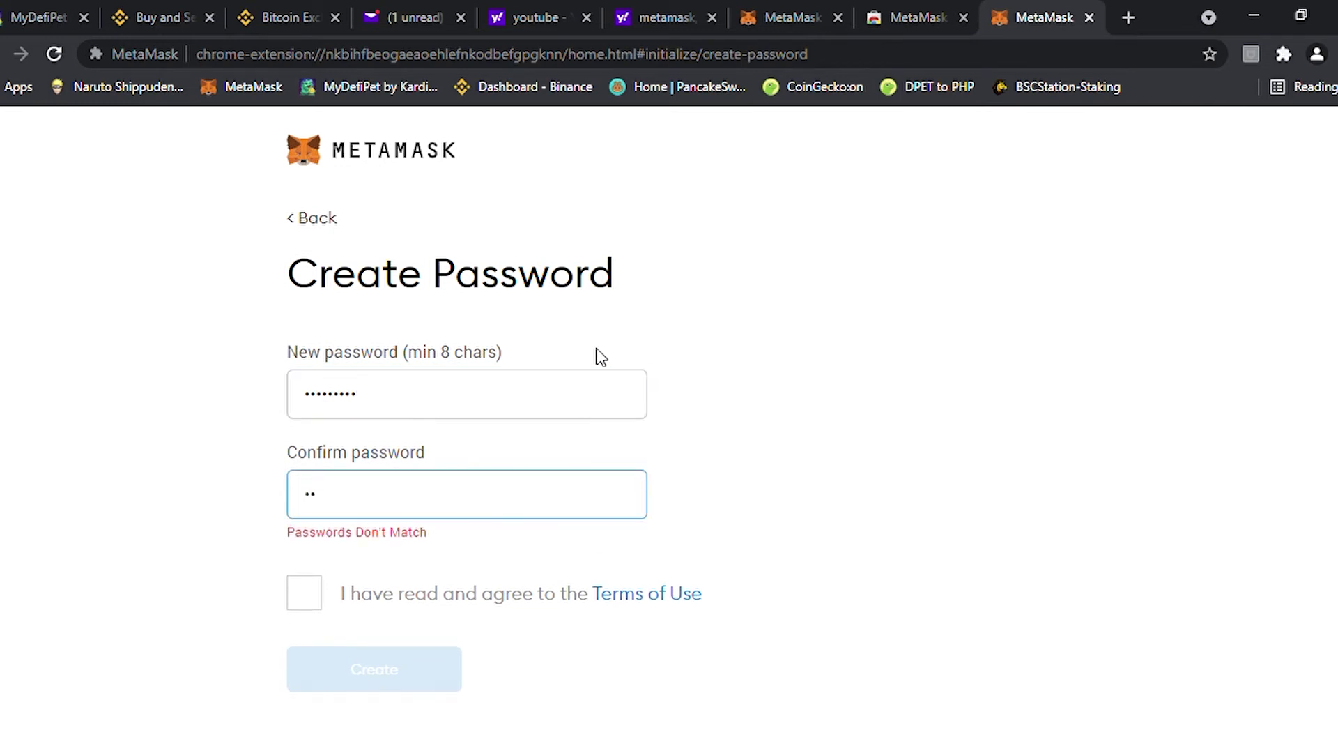
type("•••••••")
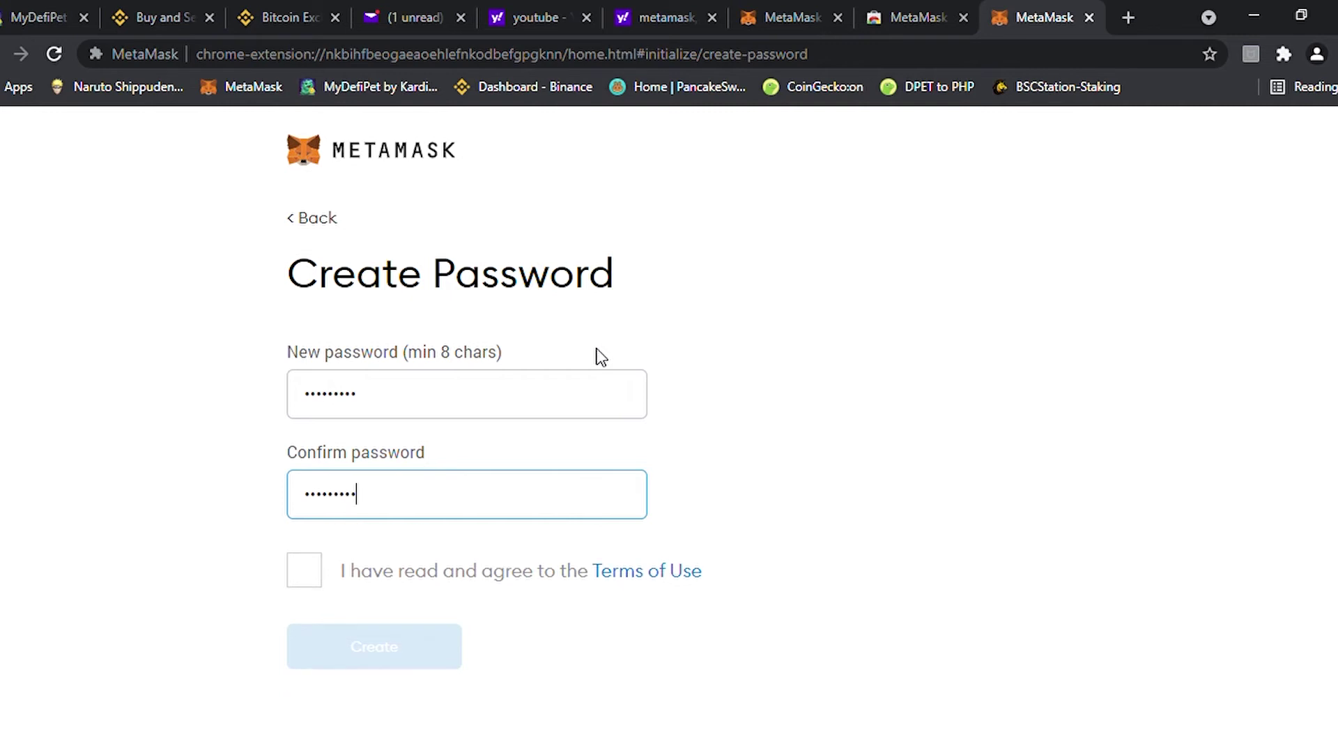
left_click(298, 579)
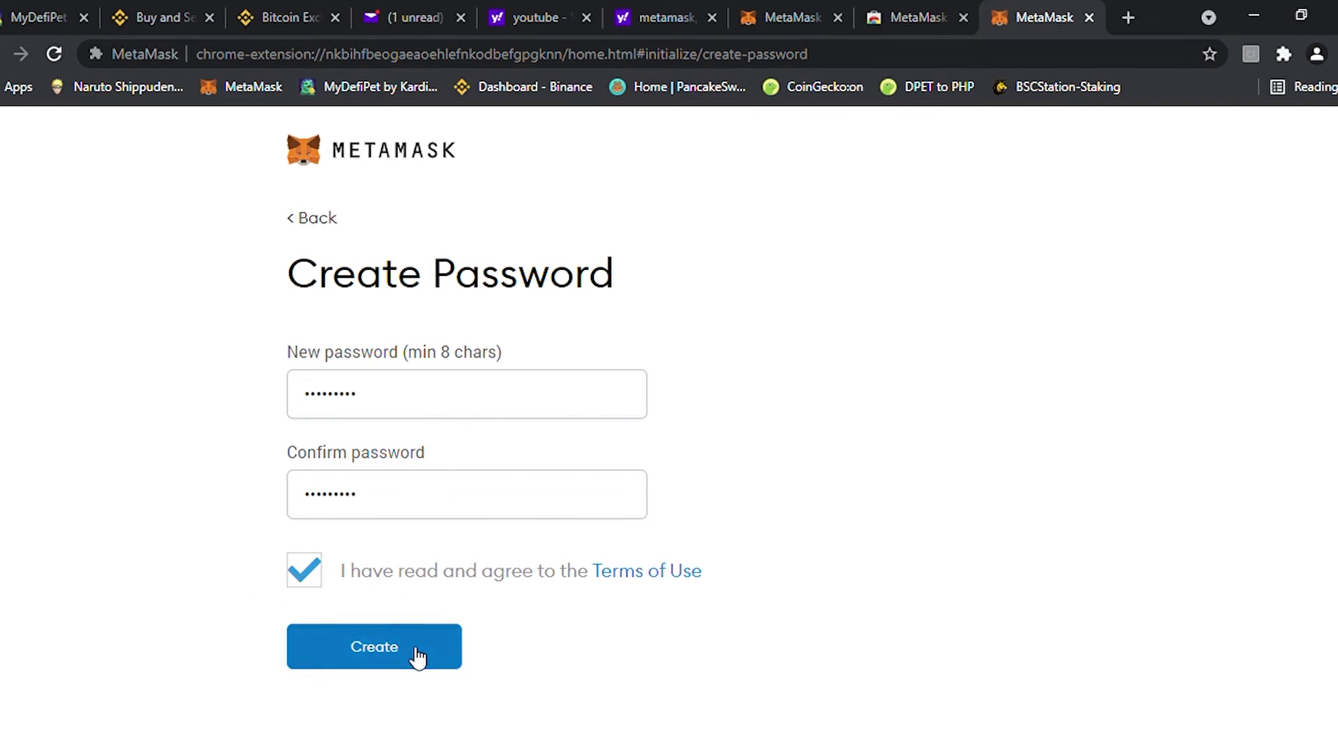
left_click(379, 666)
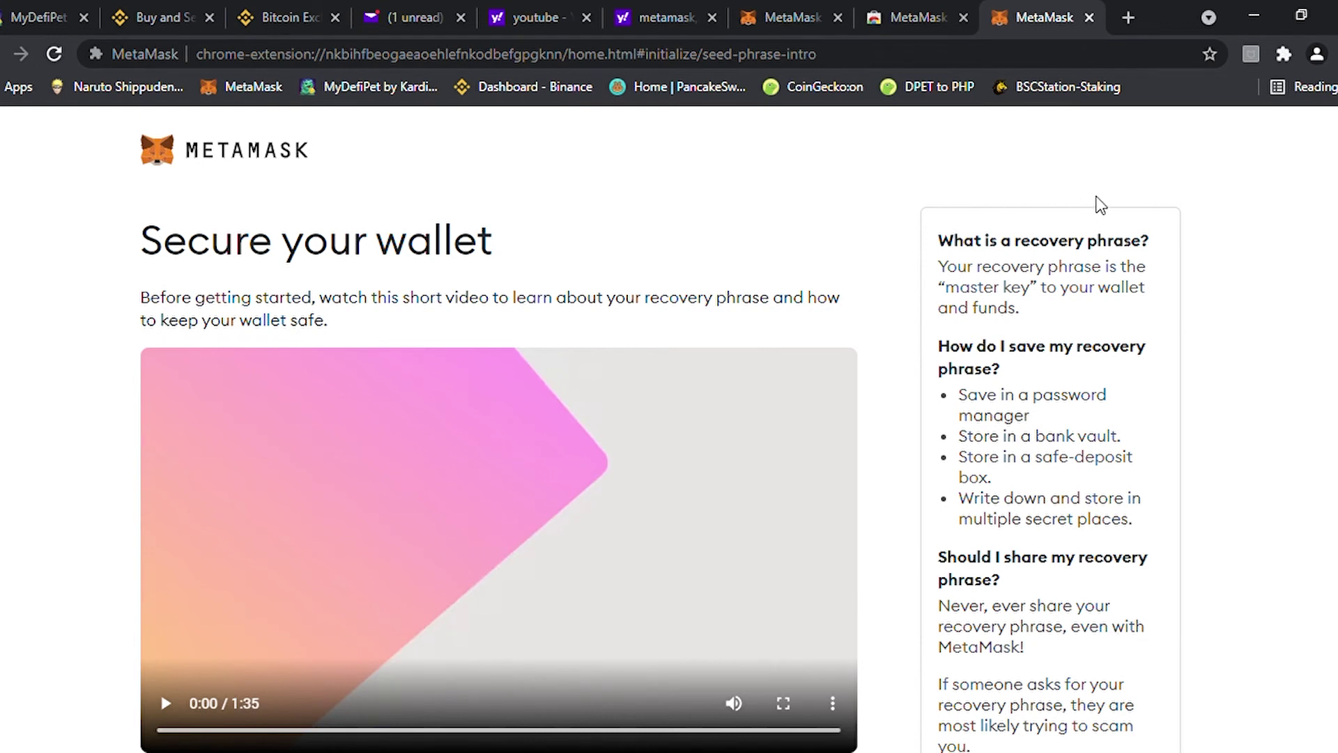
Read through the Secure your wallet introduction and continue to the Secret Backup Phrase page
scroll(334, 344, "down", 1)
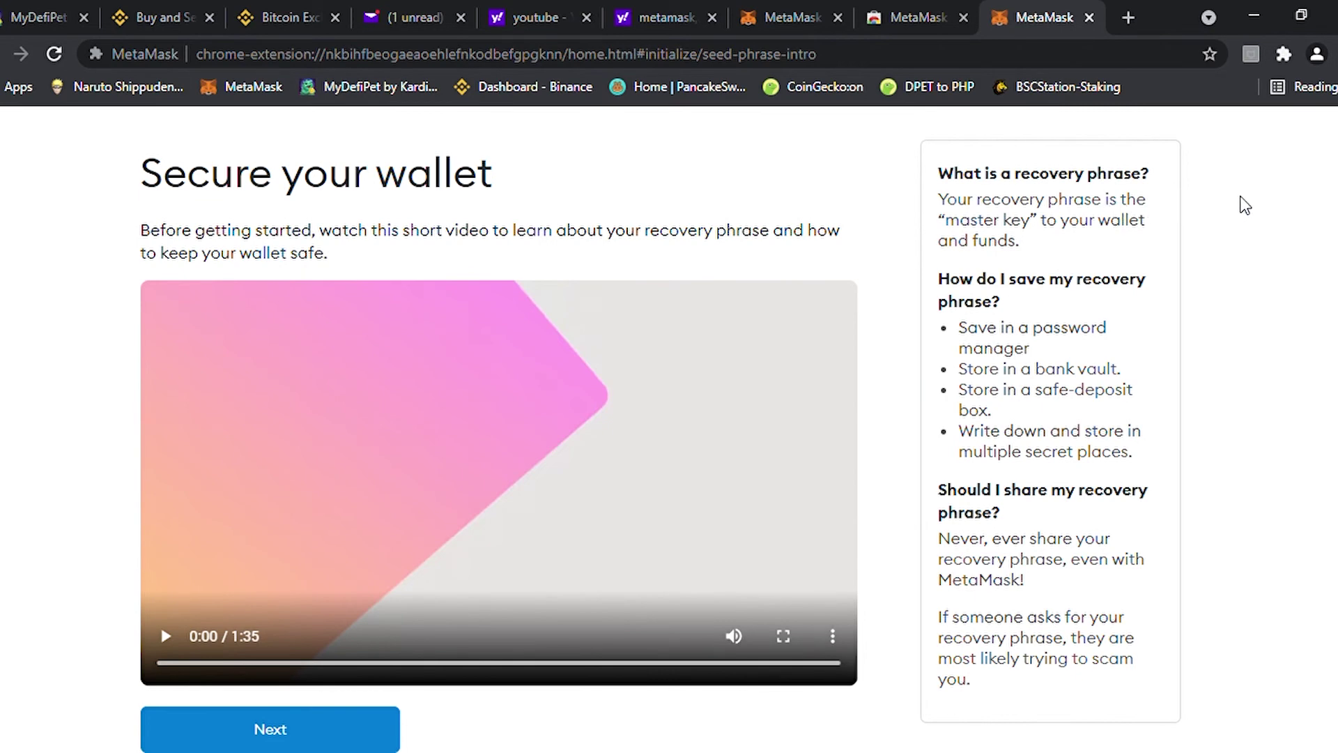
left_click(226, 722)
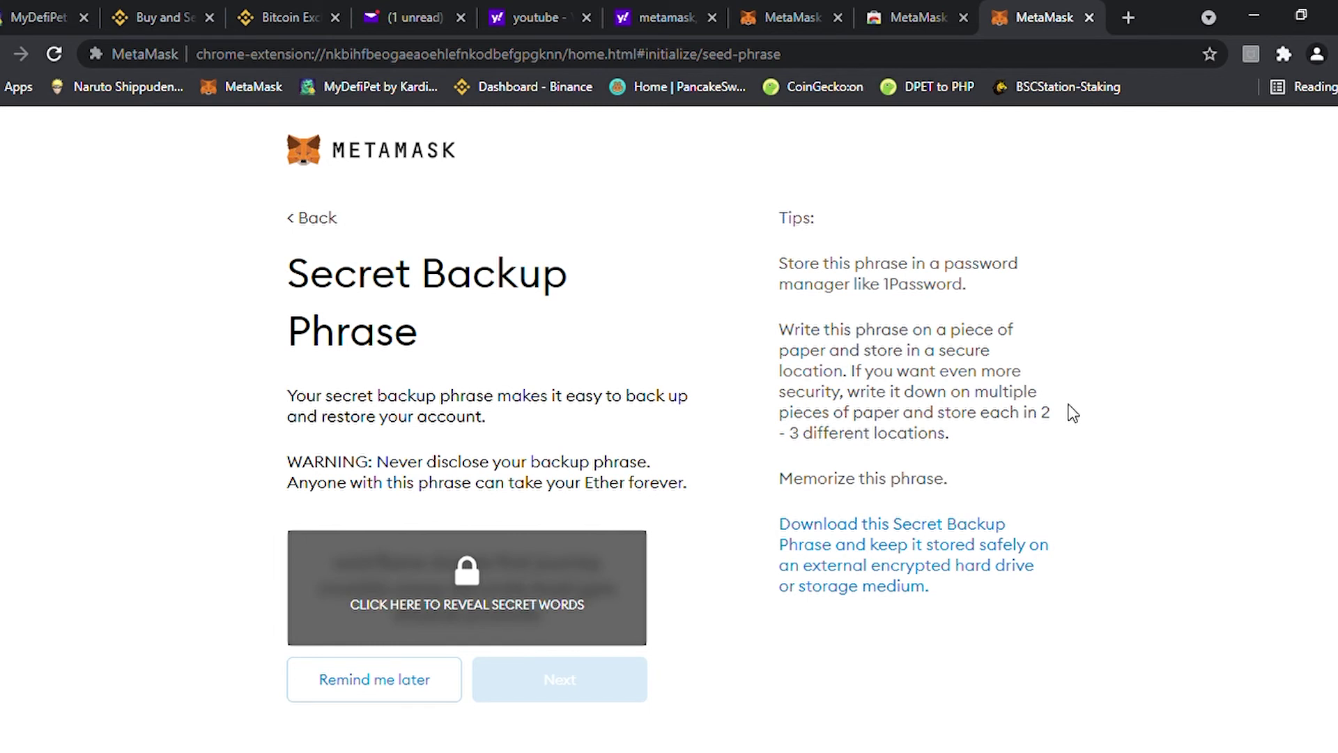
Reveal the hidden recovery words and proceed to the phrase confirmation page
left_click(465, 619)
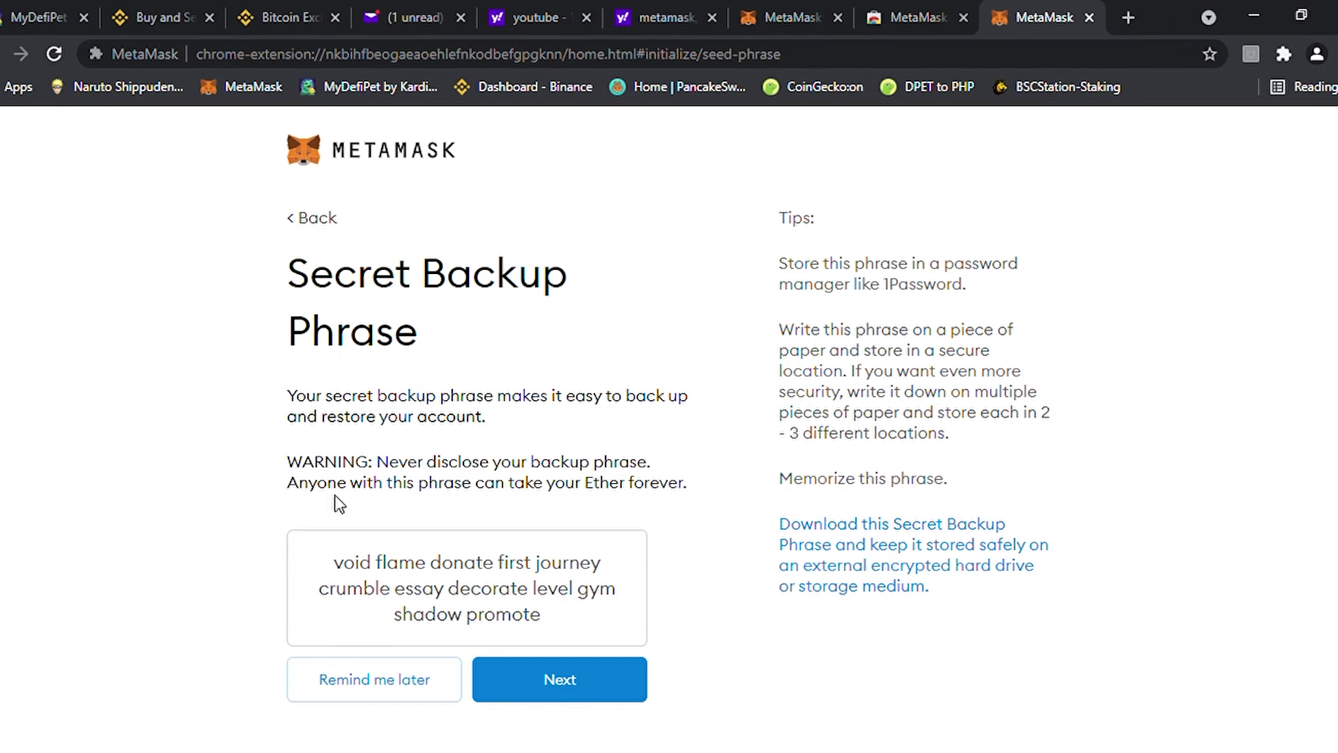
left_click(570, 665)
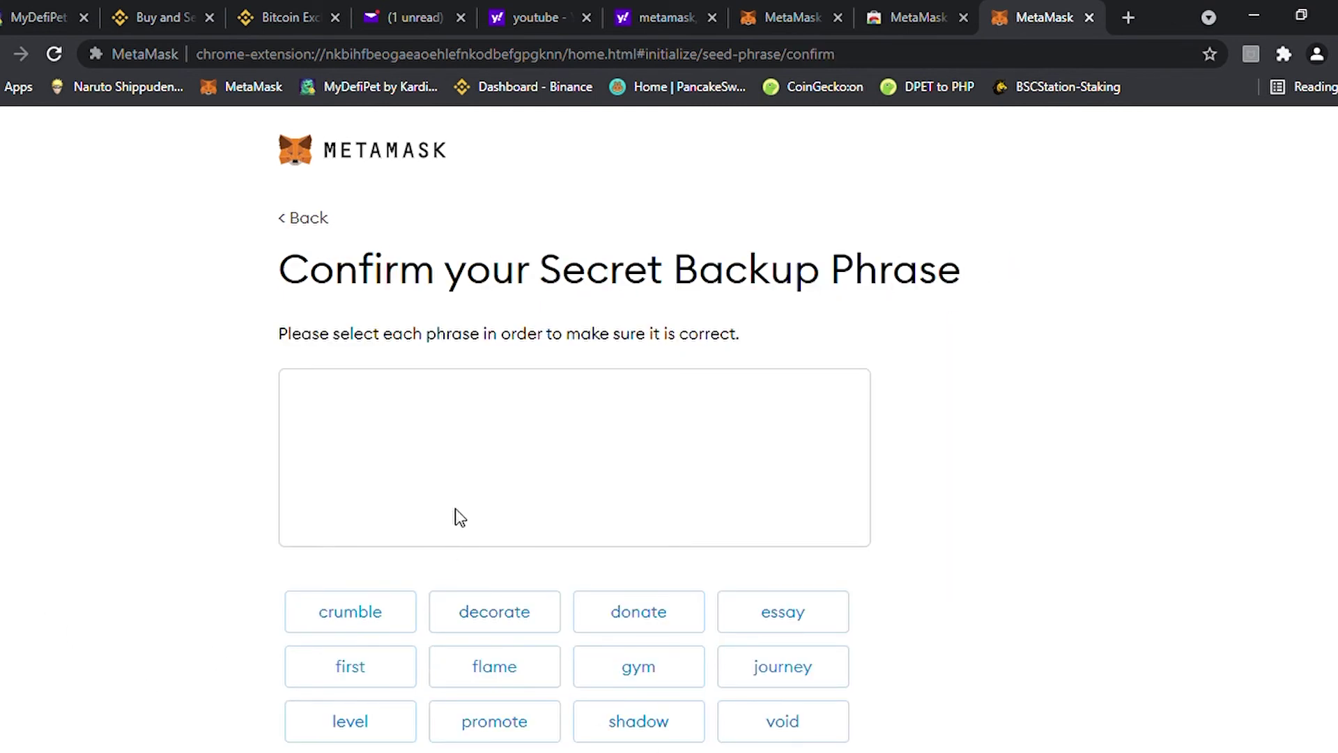
Start rebuilding the backup phrase by placing words two through six in order
scroll(1305, 353, "down", 1)
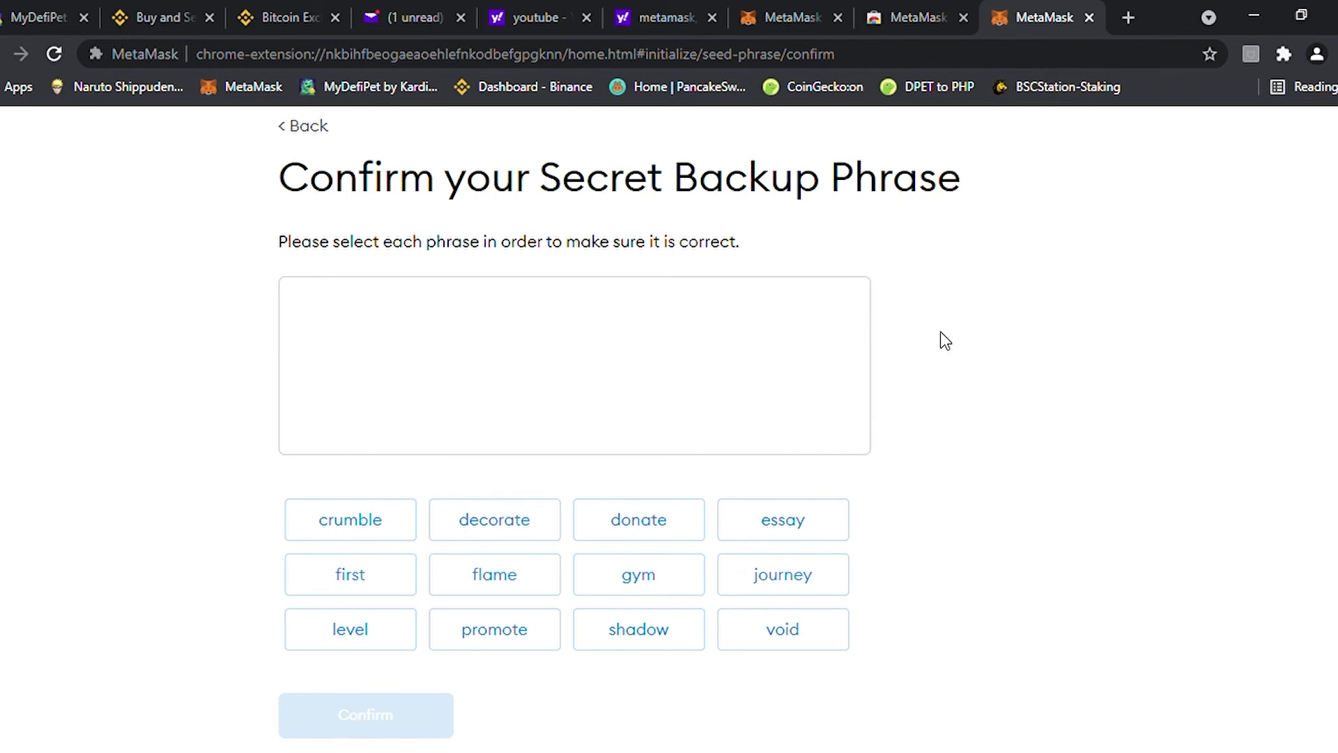
scroll(1039, 702, "up", 1)
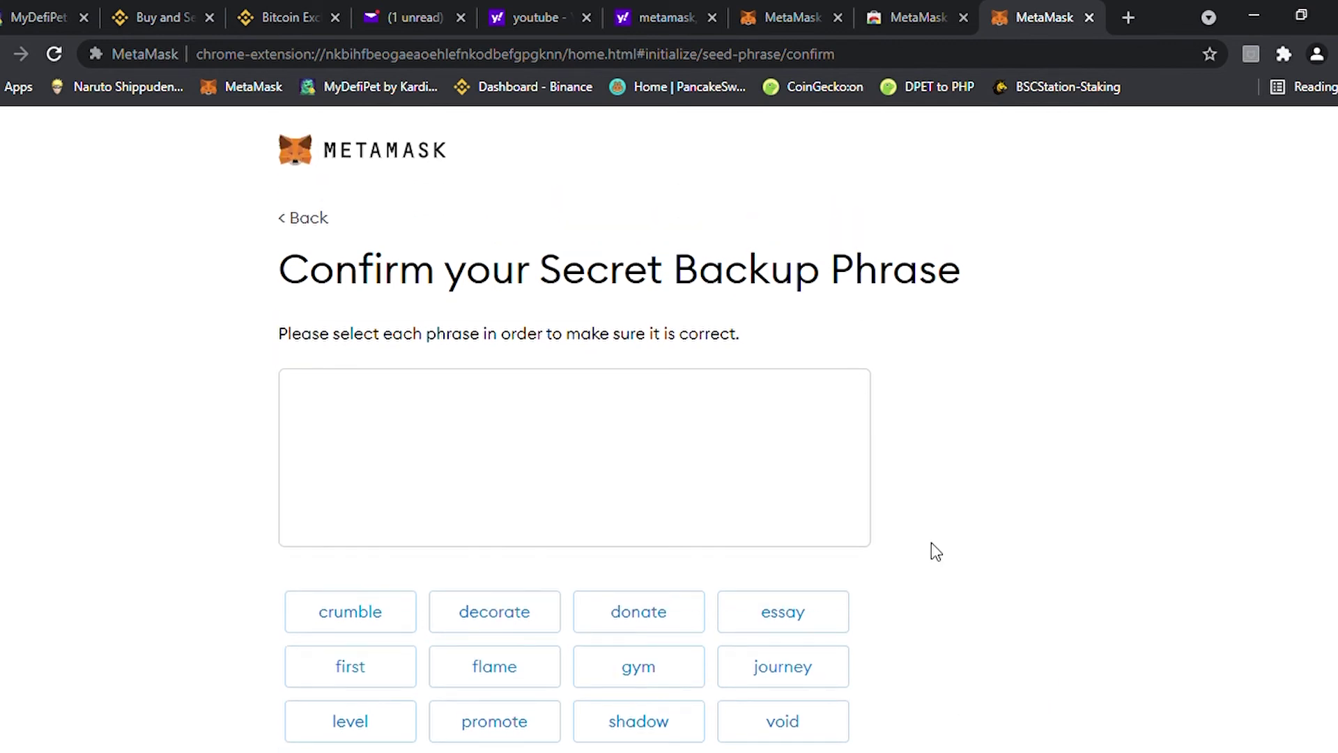
scroll(931, 542, "down", 1)
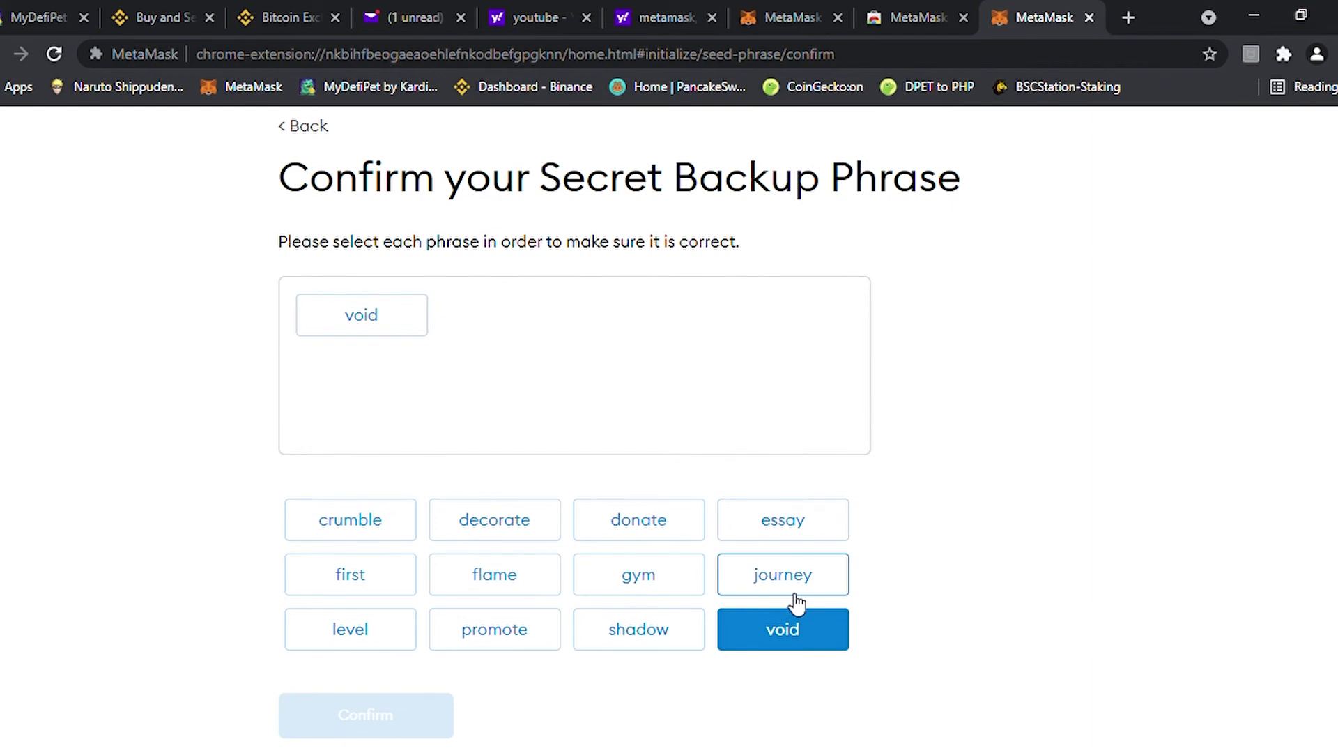
left_click(492, 581)
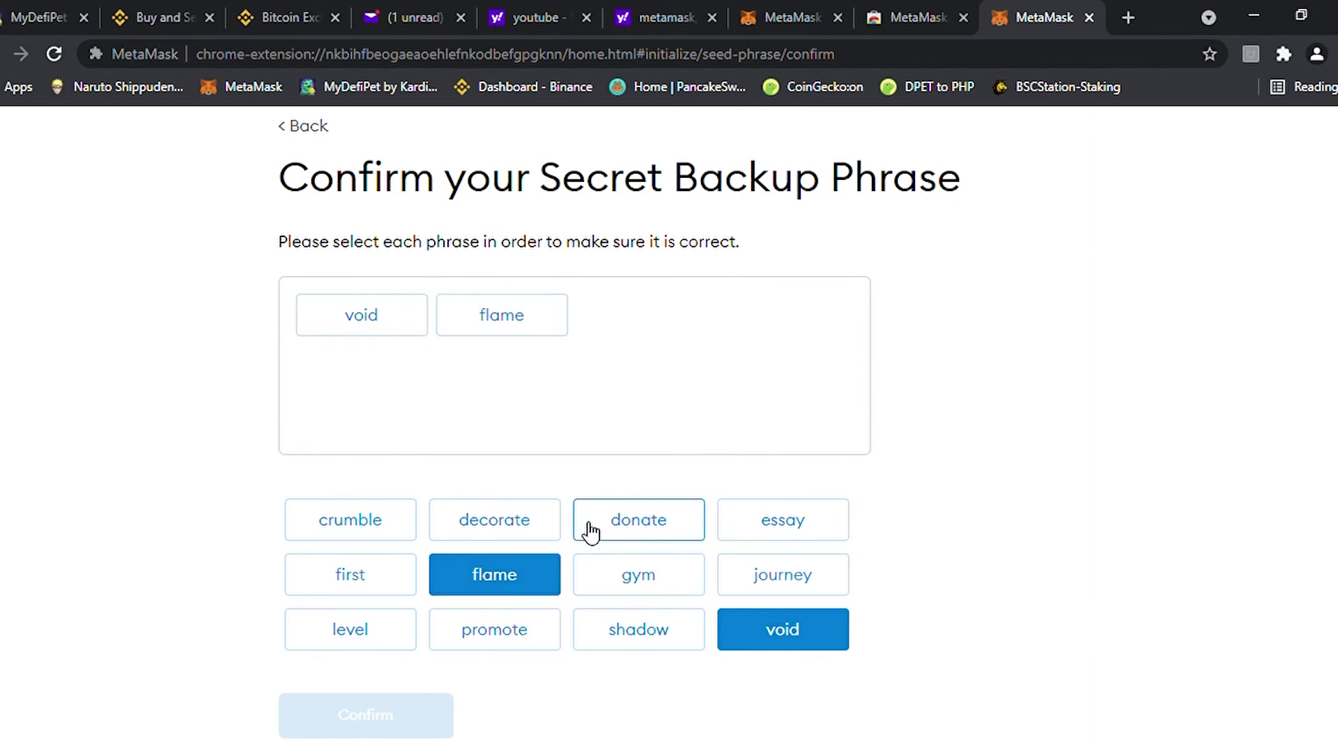
left_click(631, 529)
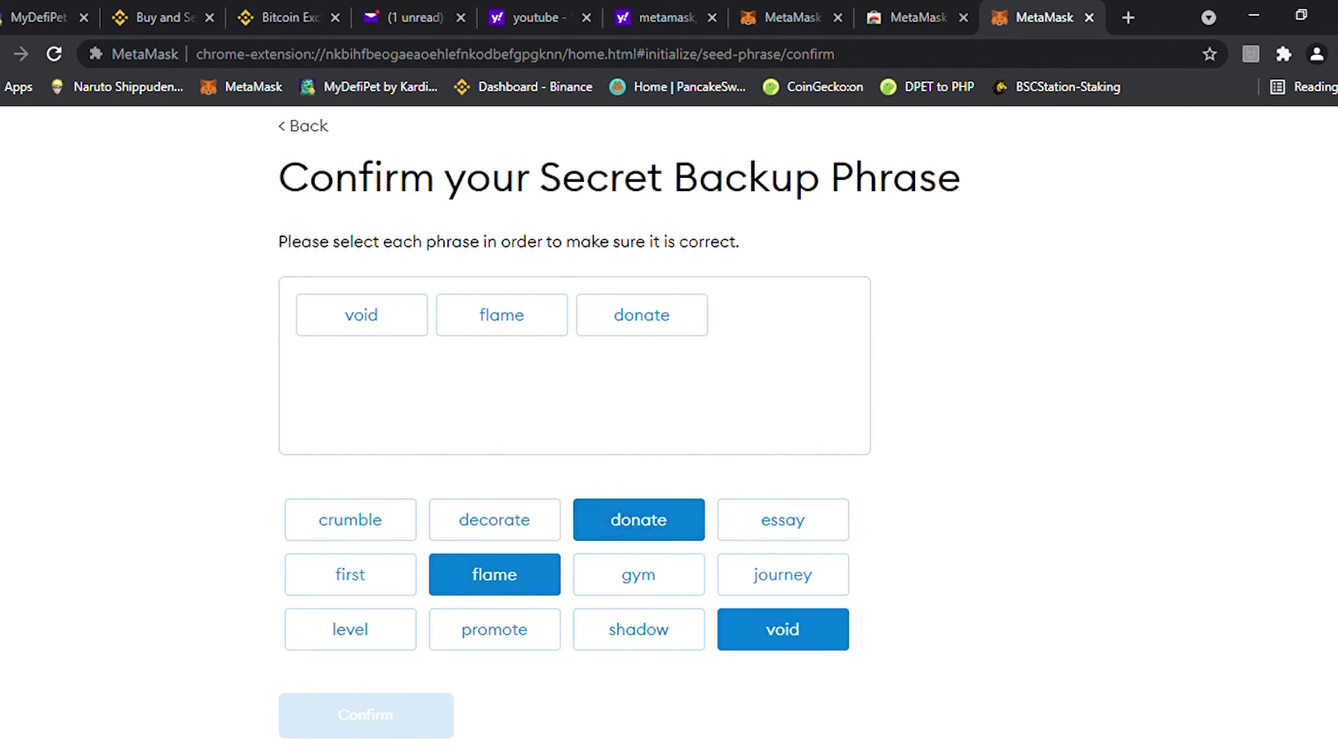
left_click(362, 584)
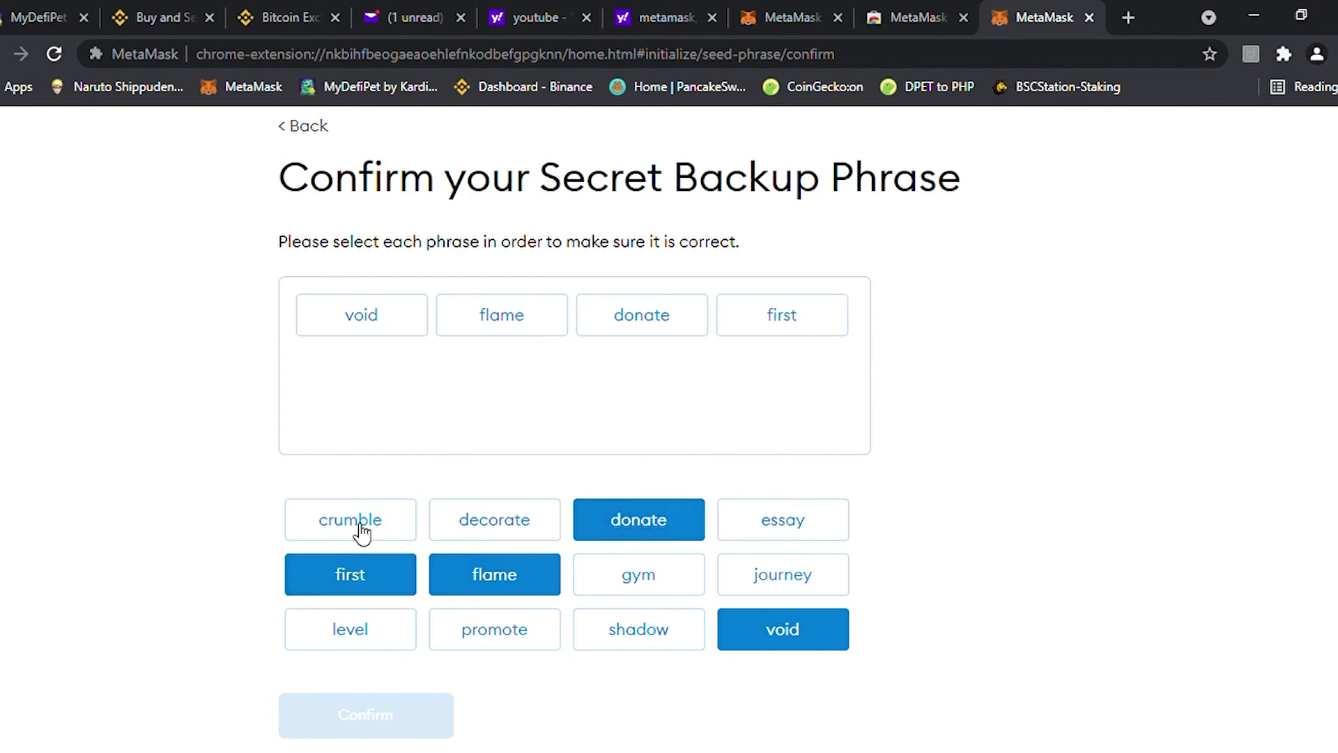
left_click(802, 588)
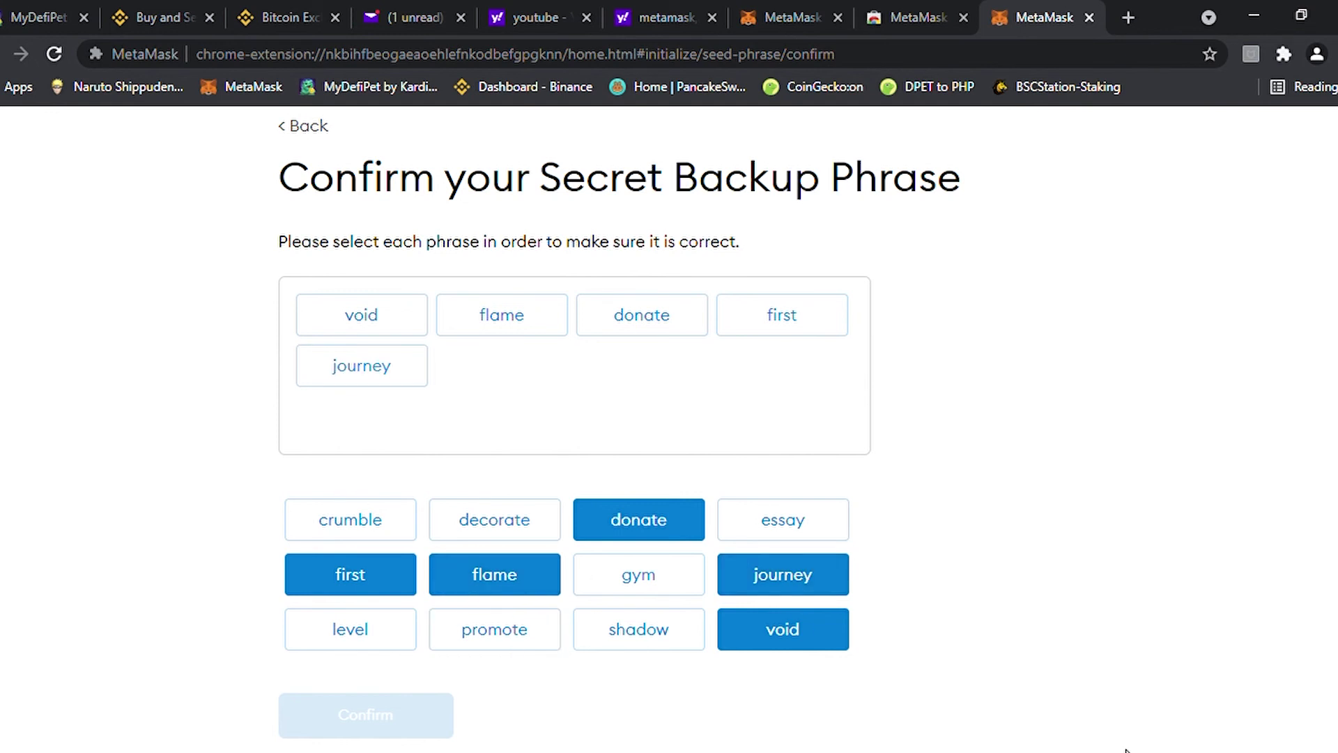
left_click(375, 527)
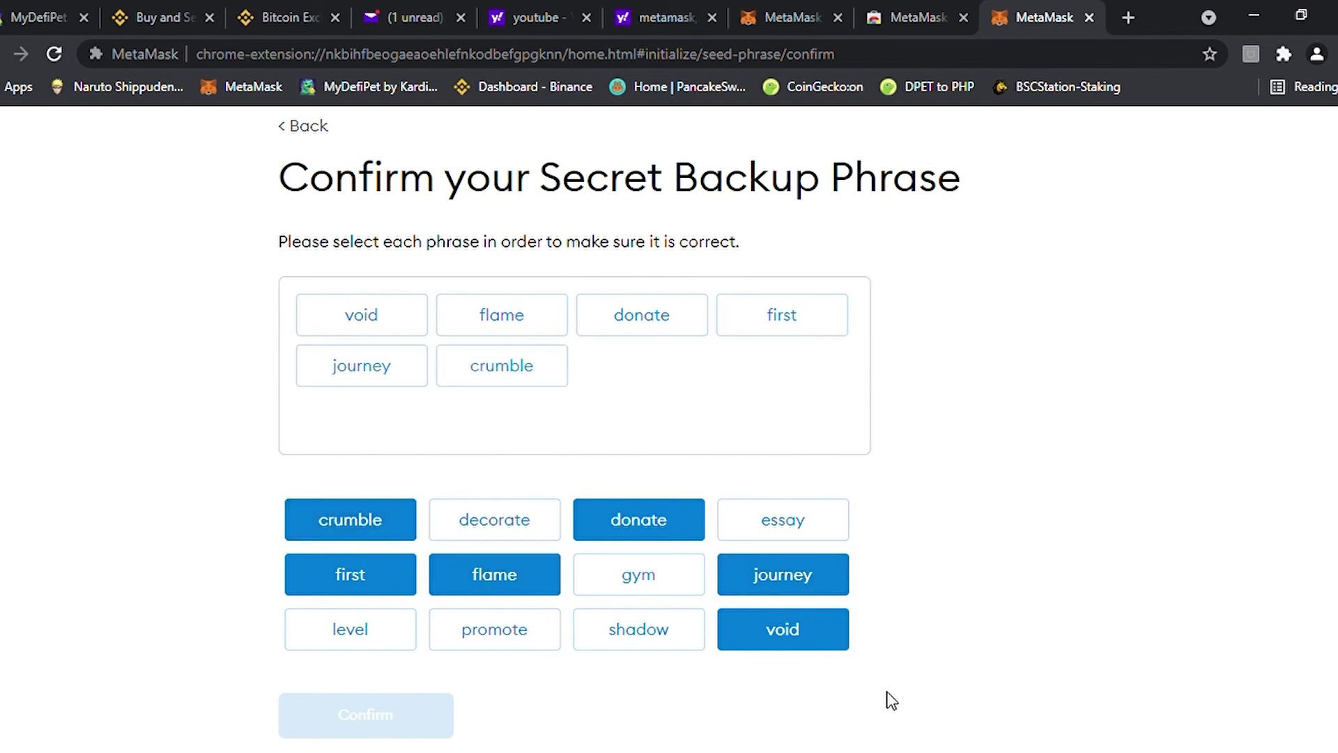
Place words seven through twelve in order and confirm the rebuilt phrase
left_click(798, 517)
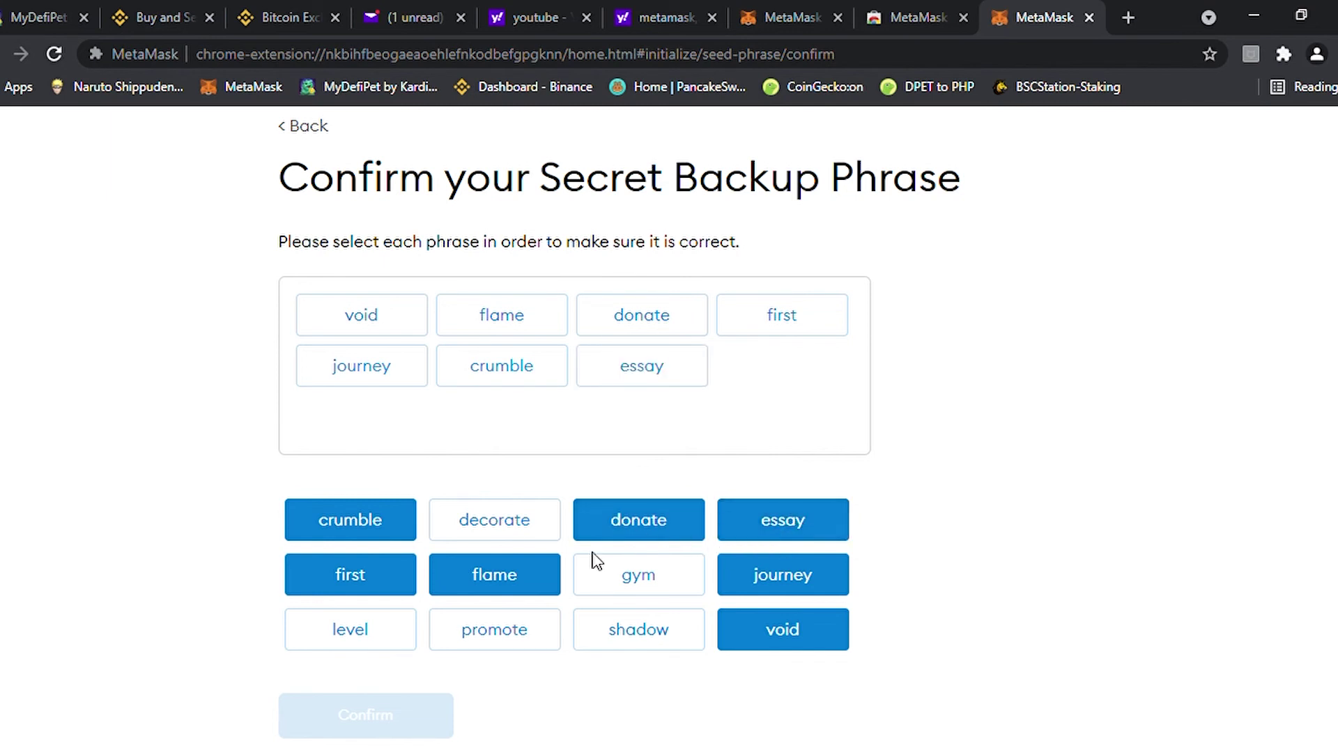
left_click(478, 529)
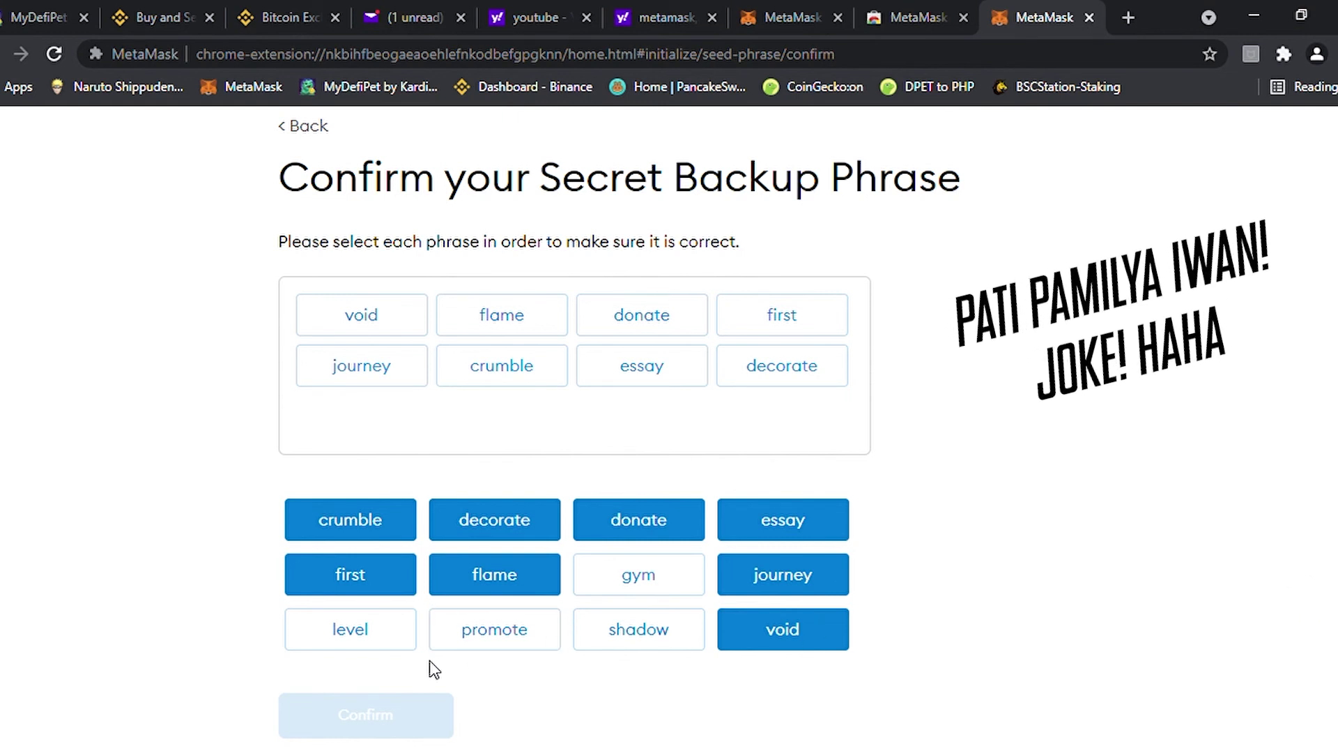
left_click(336, 647)
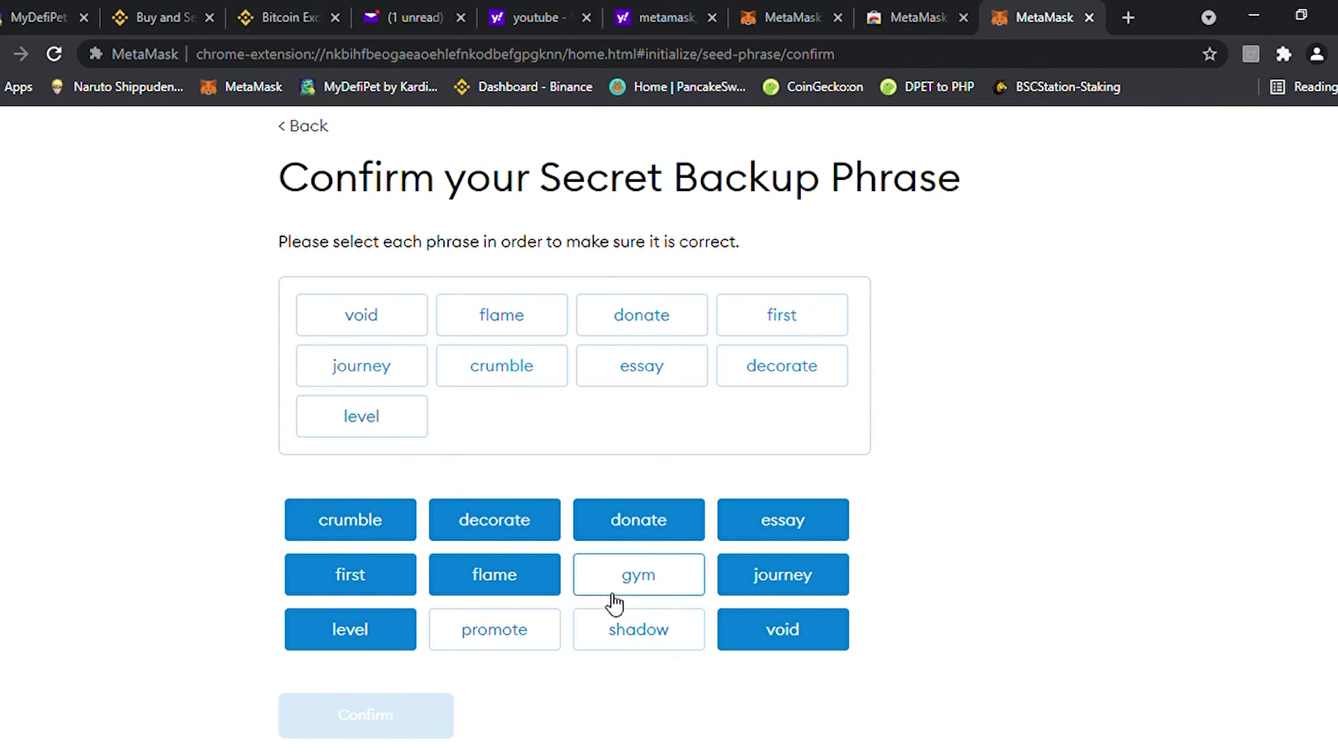
left_click(647, 579)
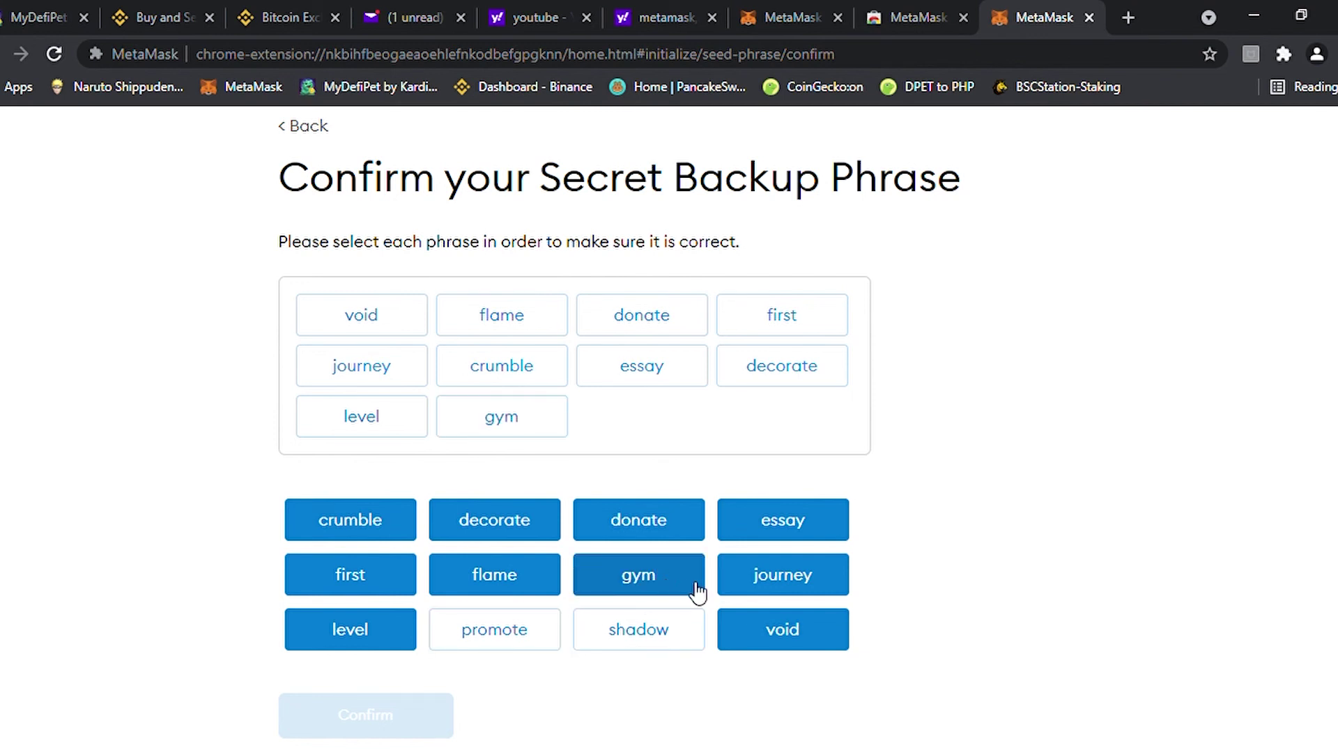
left_click(621, 645)
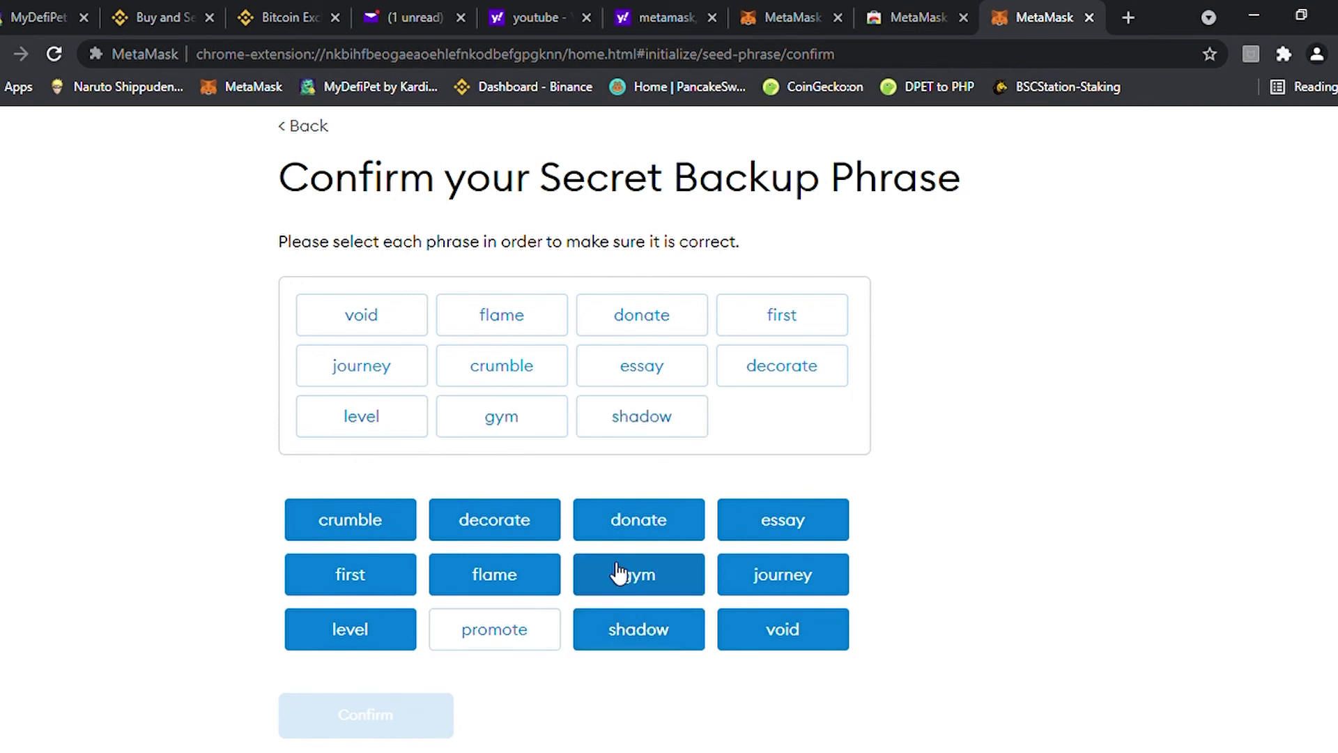
left_click(516, 631)
left_click(362, 729)
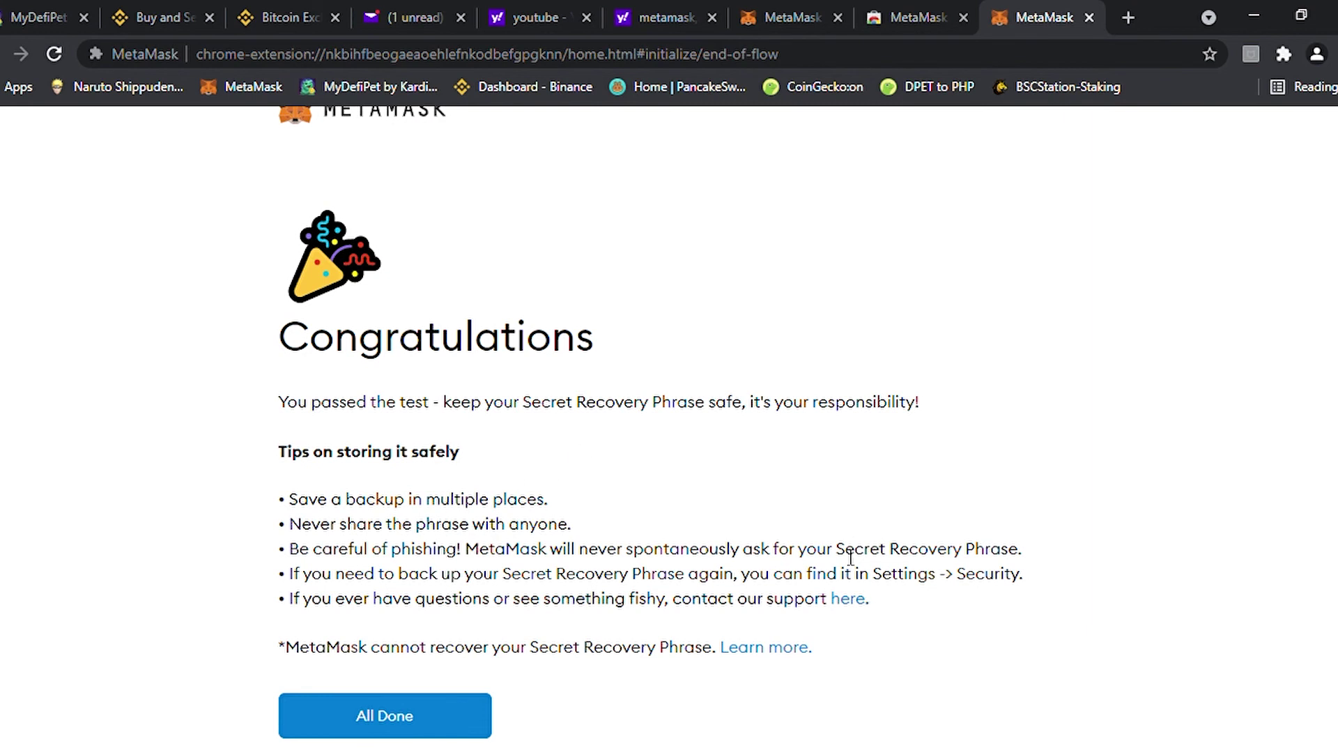
Complete MetaMask setup, read and close the What's new notice to show Account 1 with 0 ETH
left_click(453, 708)
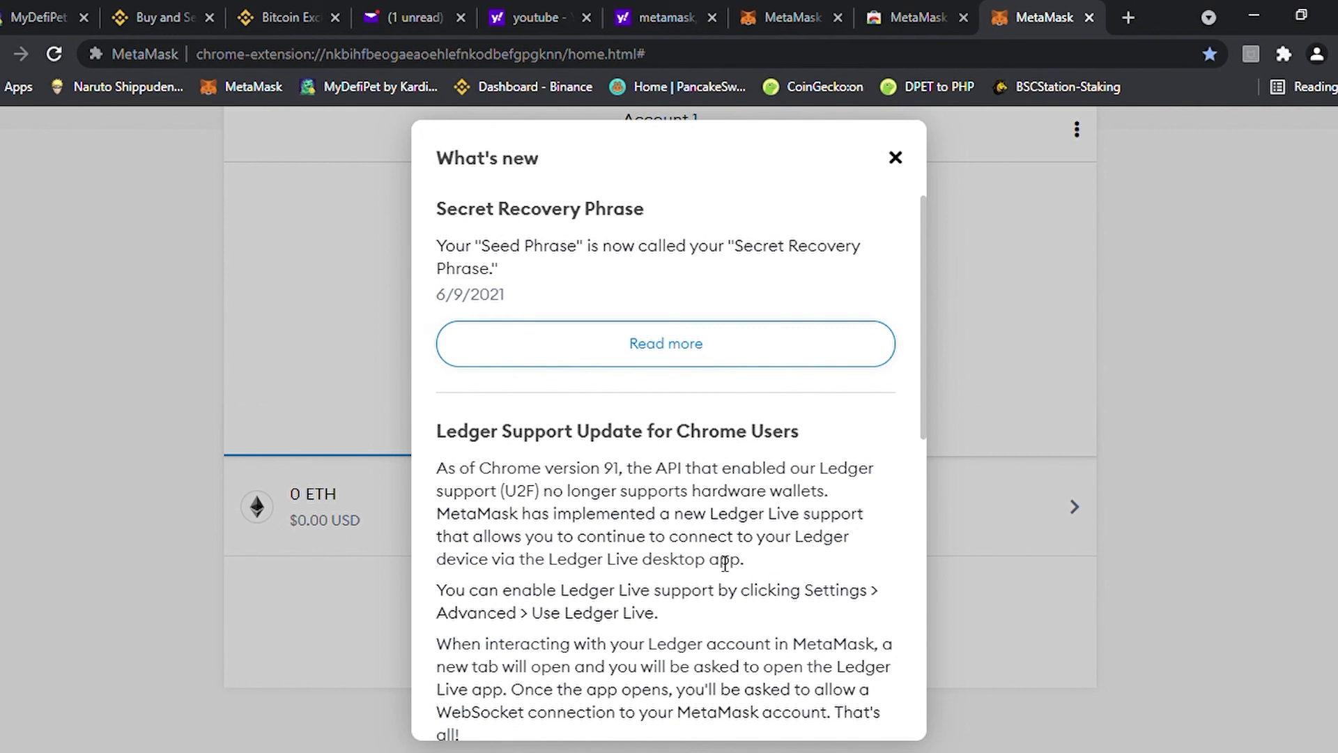
scroll(747, 536, "down", 4)
scroll(781, 557, "down", 5)
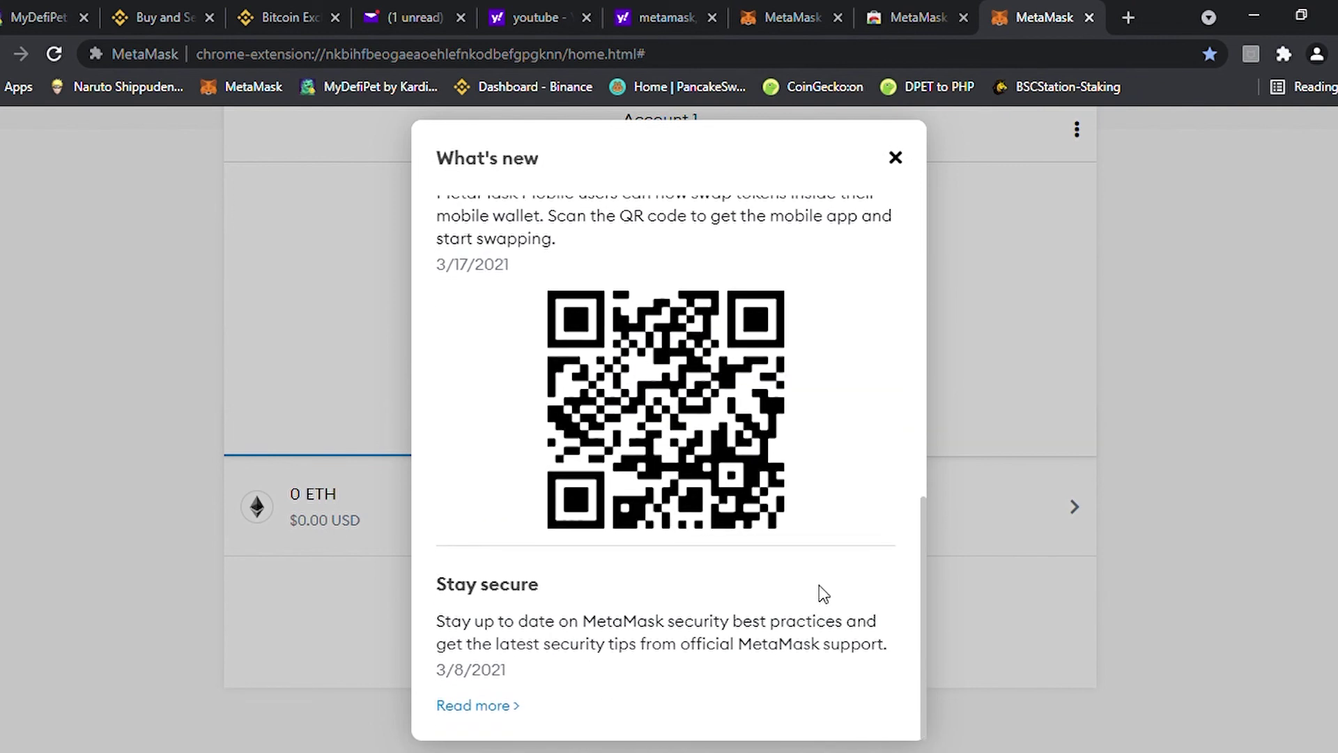
scroll(813, 583, "up", 5)
scroll(832, 570, "down", 3)
scroll(834, 569, "down", 4)
scroll(845, 571, "up", 4)
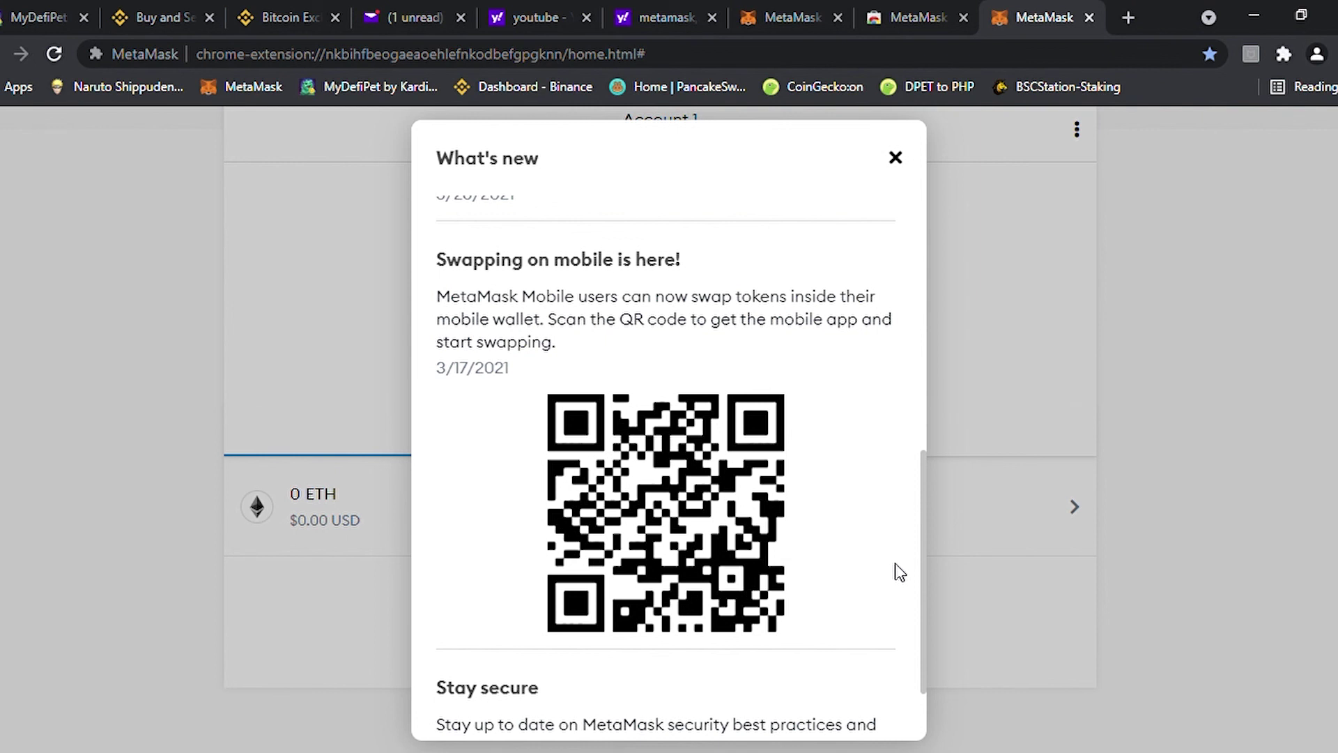
scroll(896, 570, "up", 8)
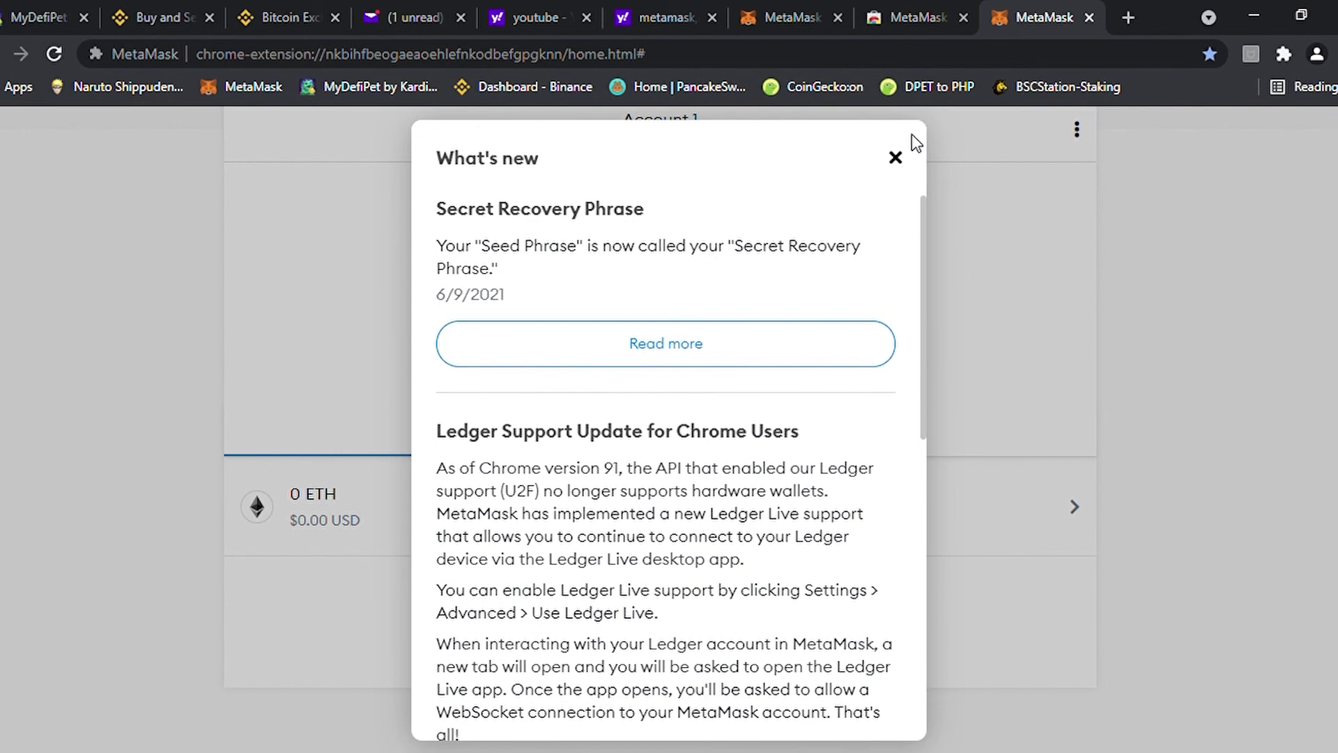
left_click(896, 159)
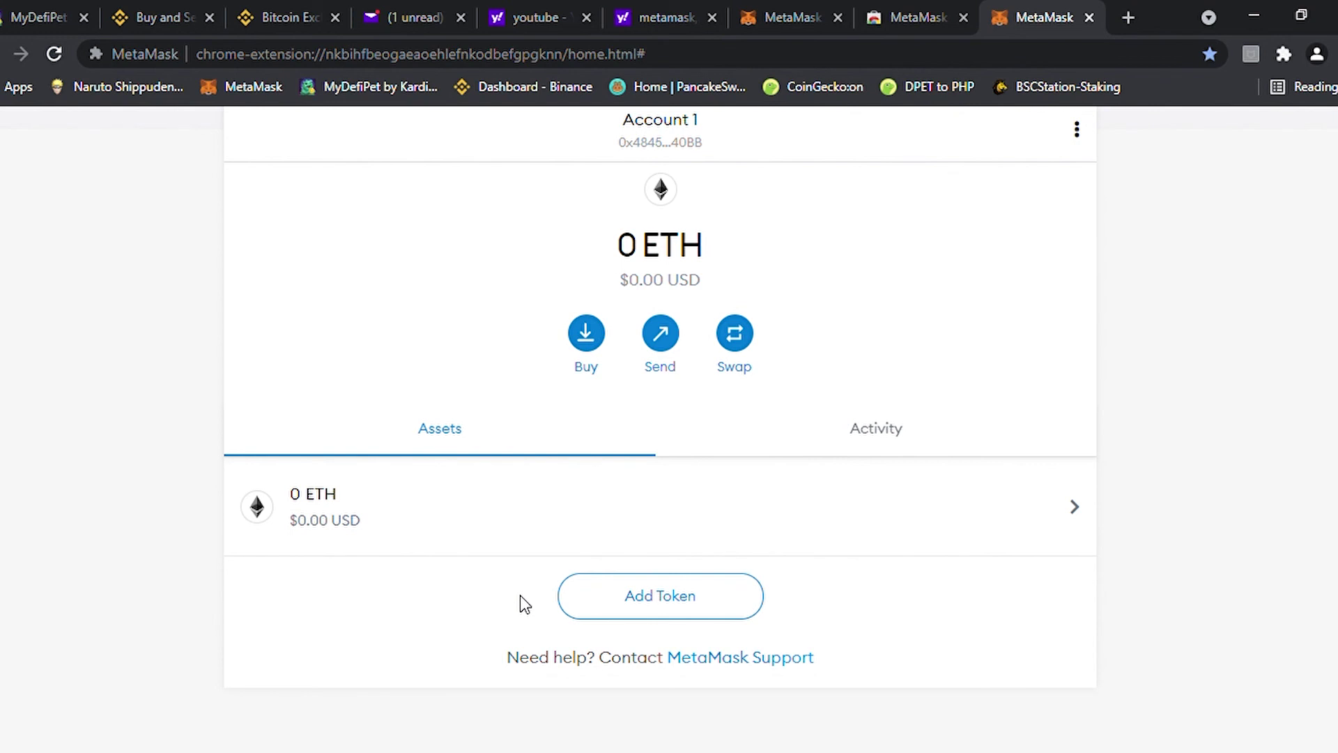
Open the Networks dropdown from the Ethereum Mainnet selector to see test networks and Custom RPC
scroll(980, 513, "up", 2)
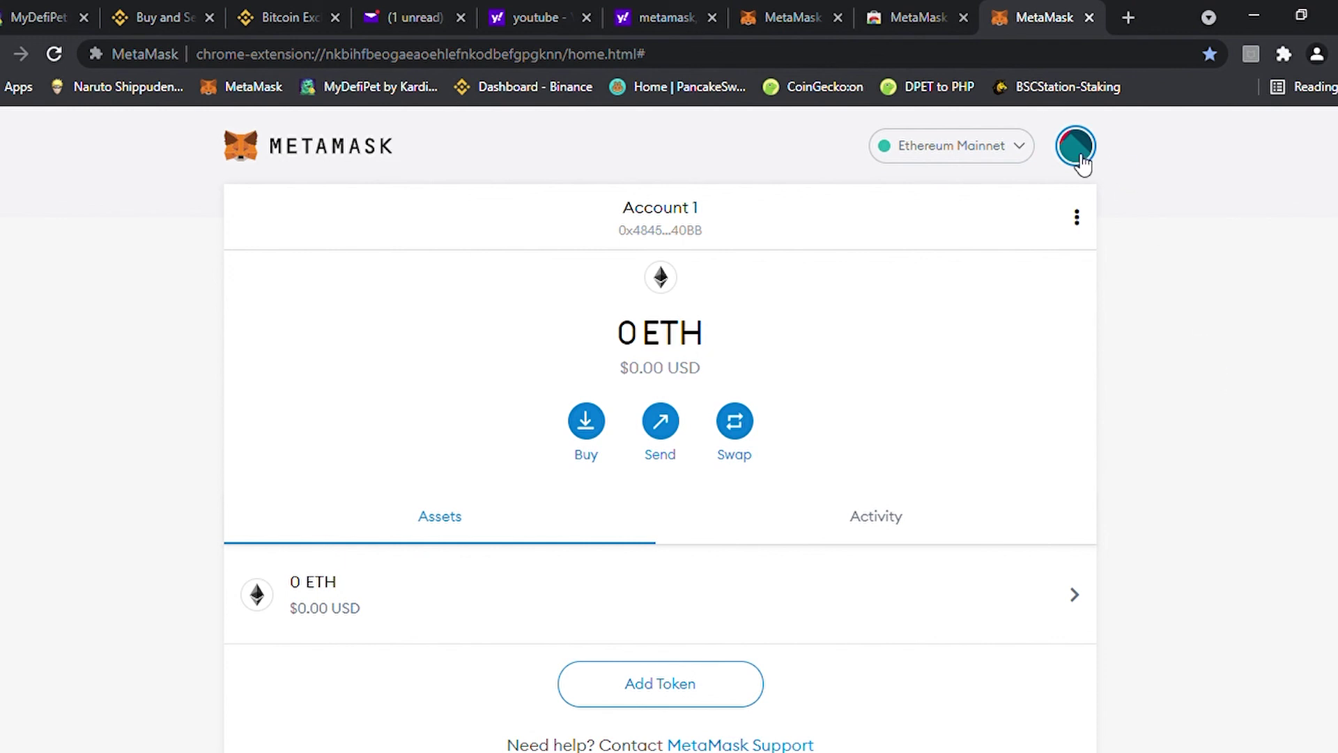
left_click(1021, 150)
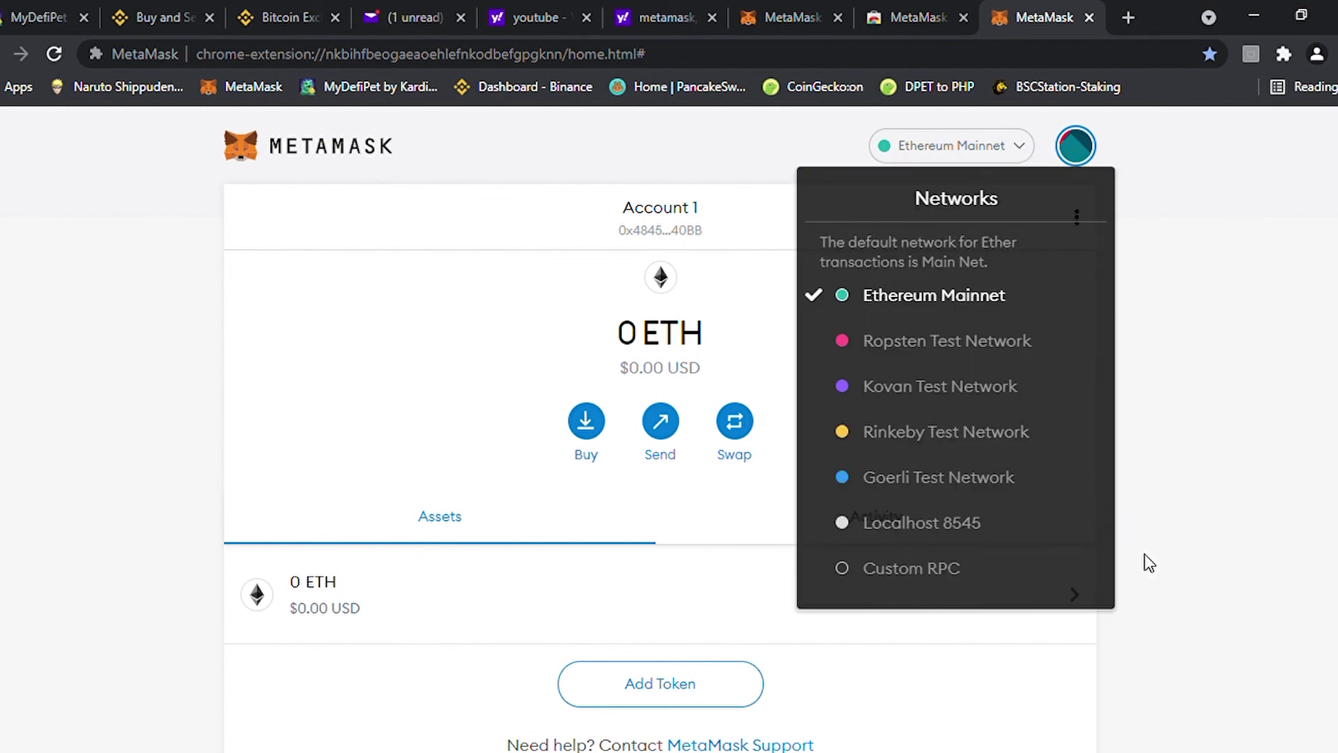